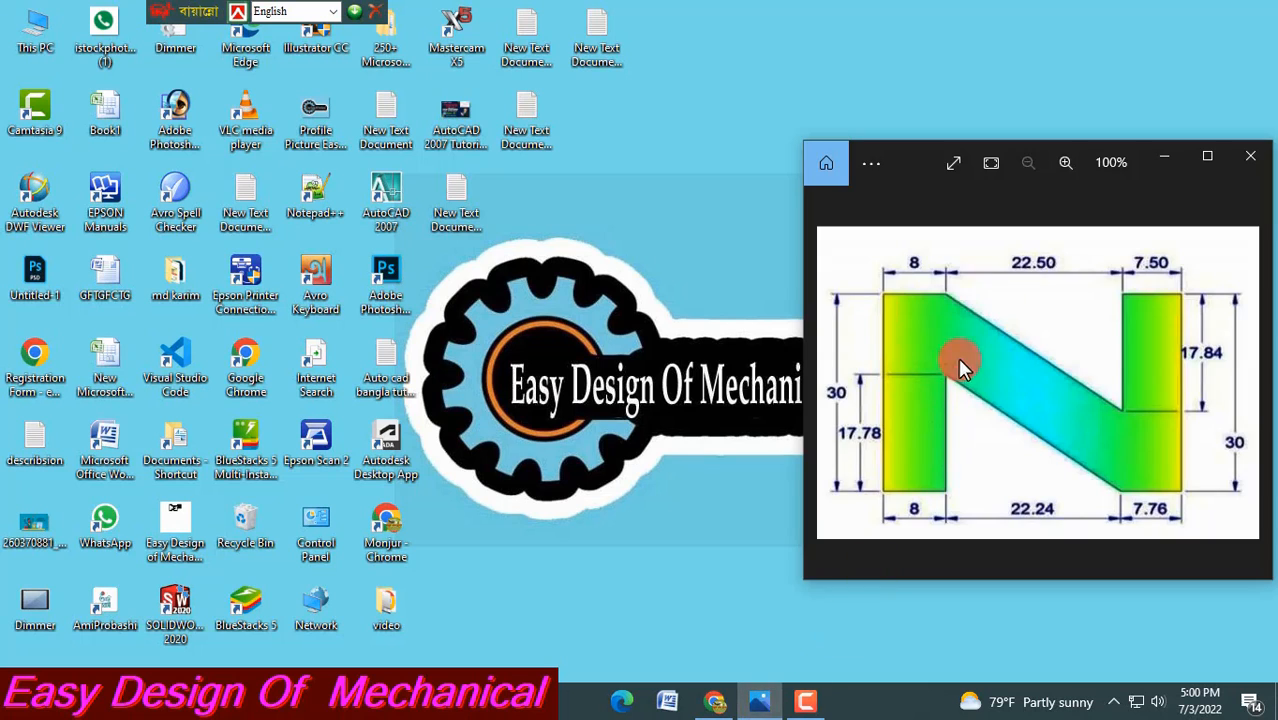
Examine the dimensions of the N-shaped reference drawing at an enlarged size, and put the picture away.
click(1208, 160)
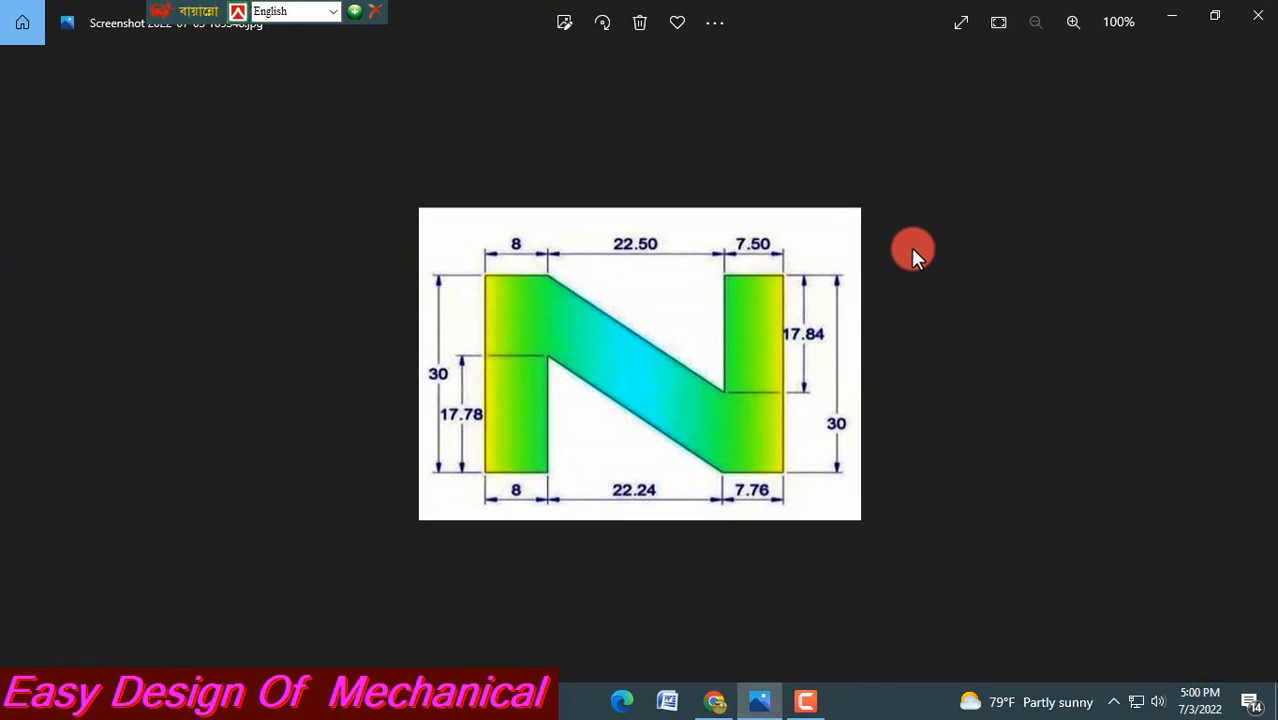
scroll(597, 278, up, 2)
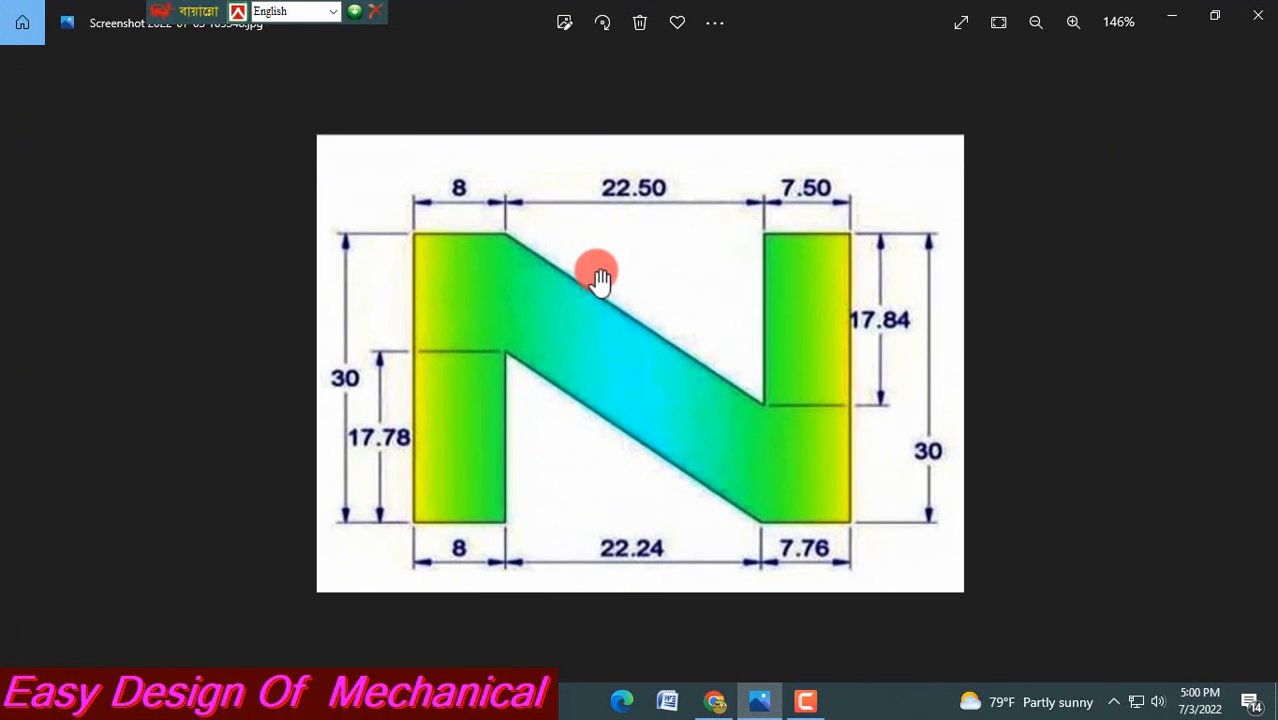
click(1161, 21)
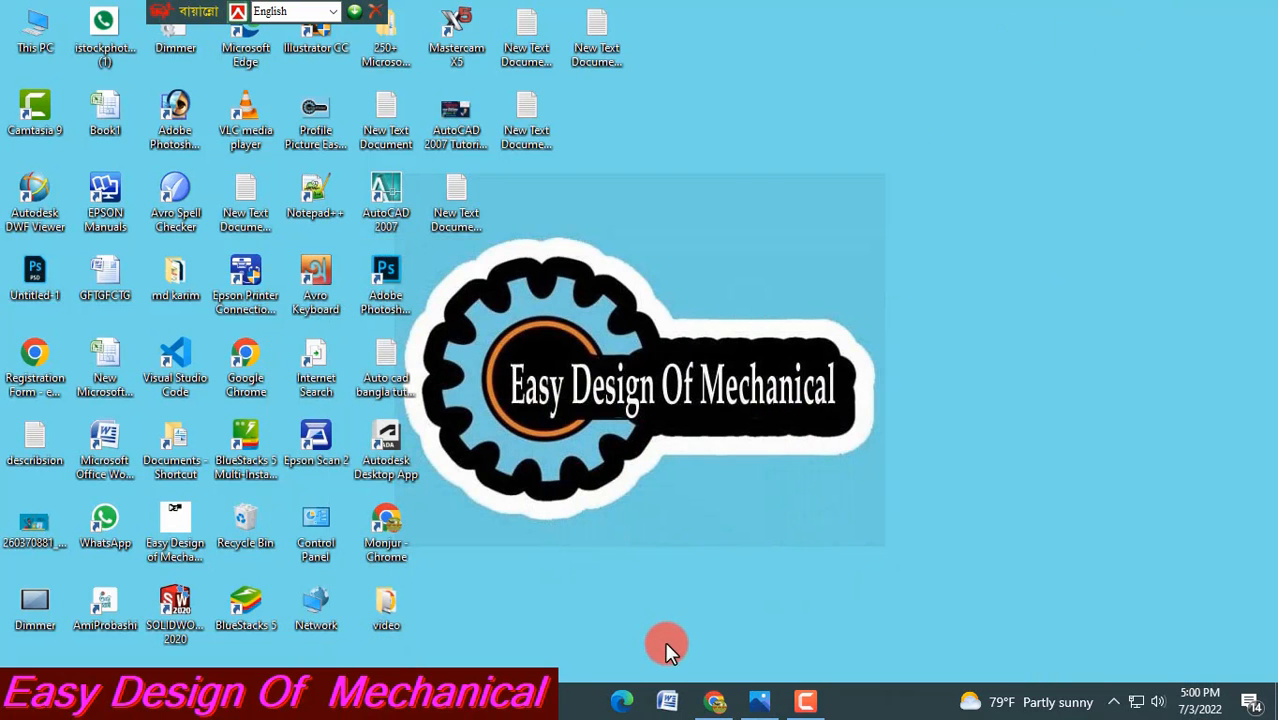
Launch AutoCAD 2007 and create a drawing with Quick Setup, using decimal units and a 1000 by 1000 area.
double_click(406, 204)
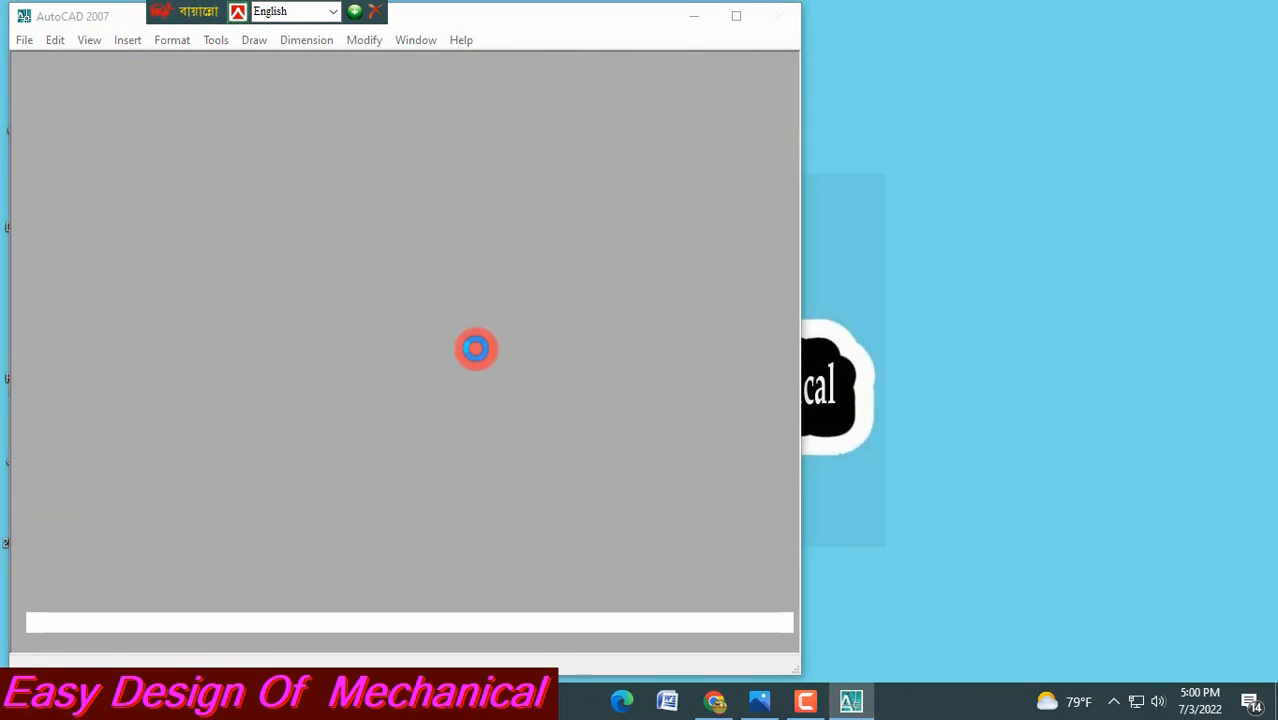
click(497, 309)
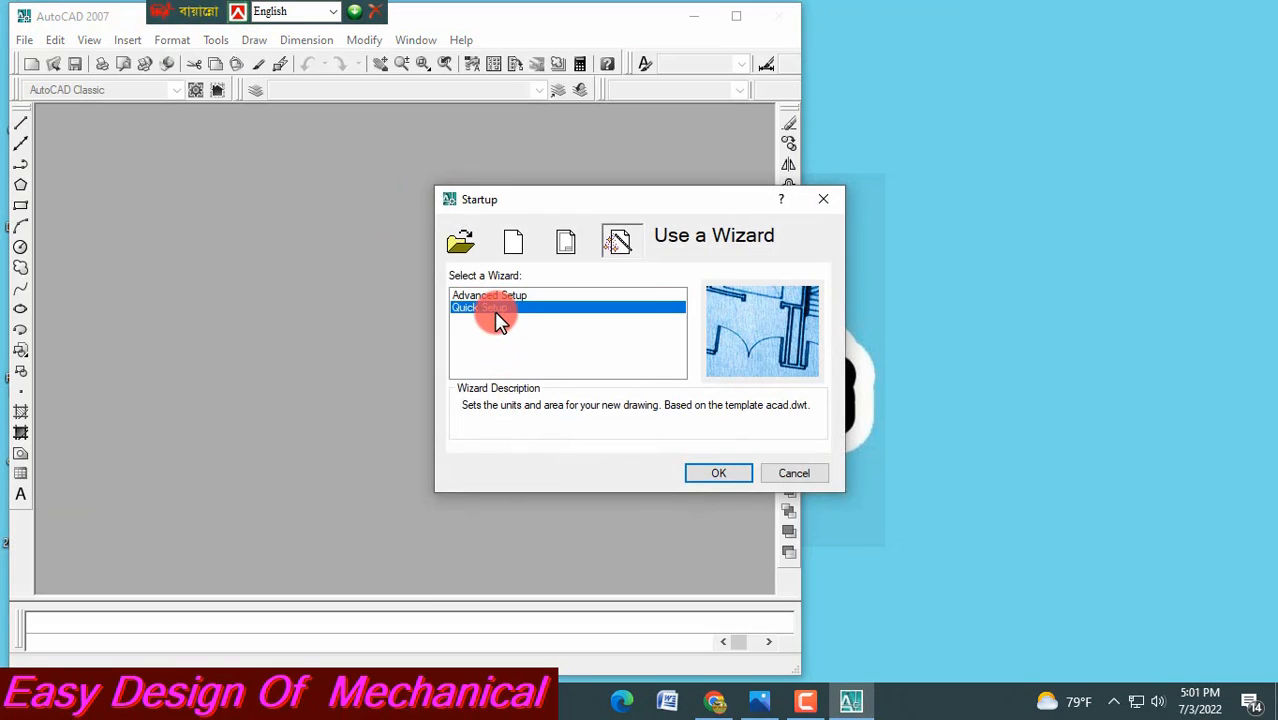
click(736, 471)
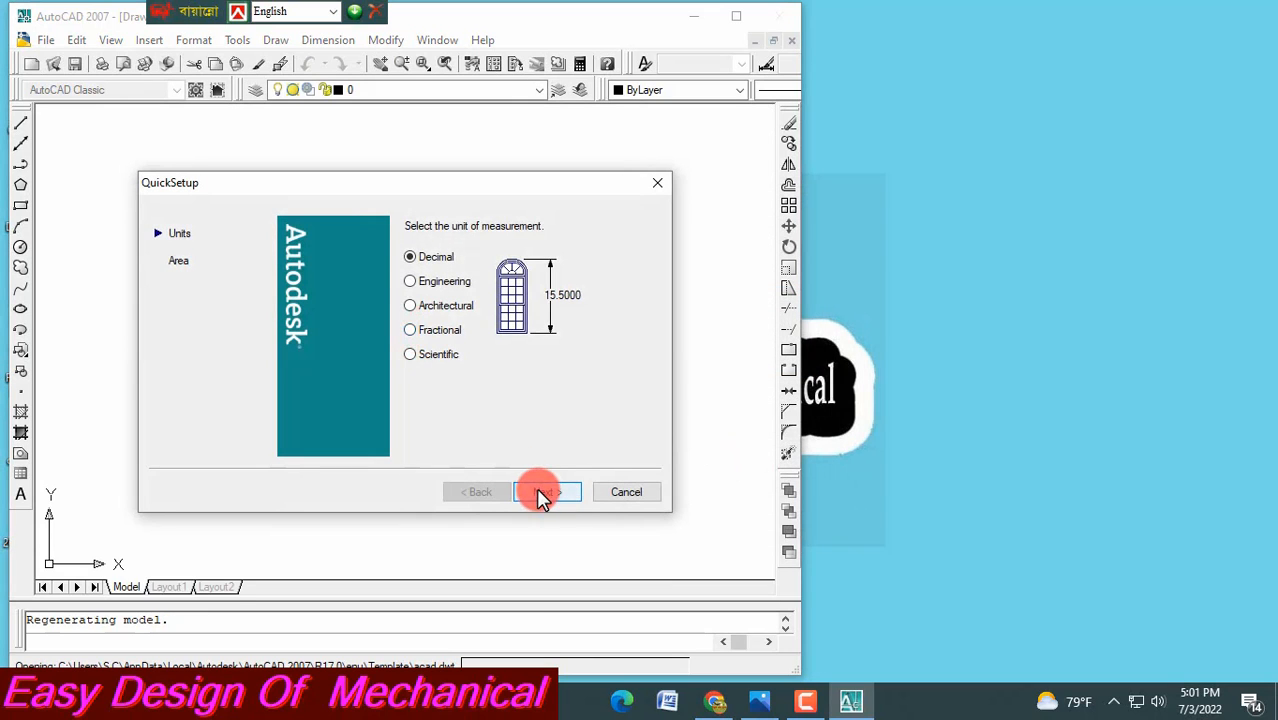
click(540, 494)
text(1000)
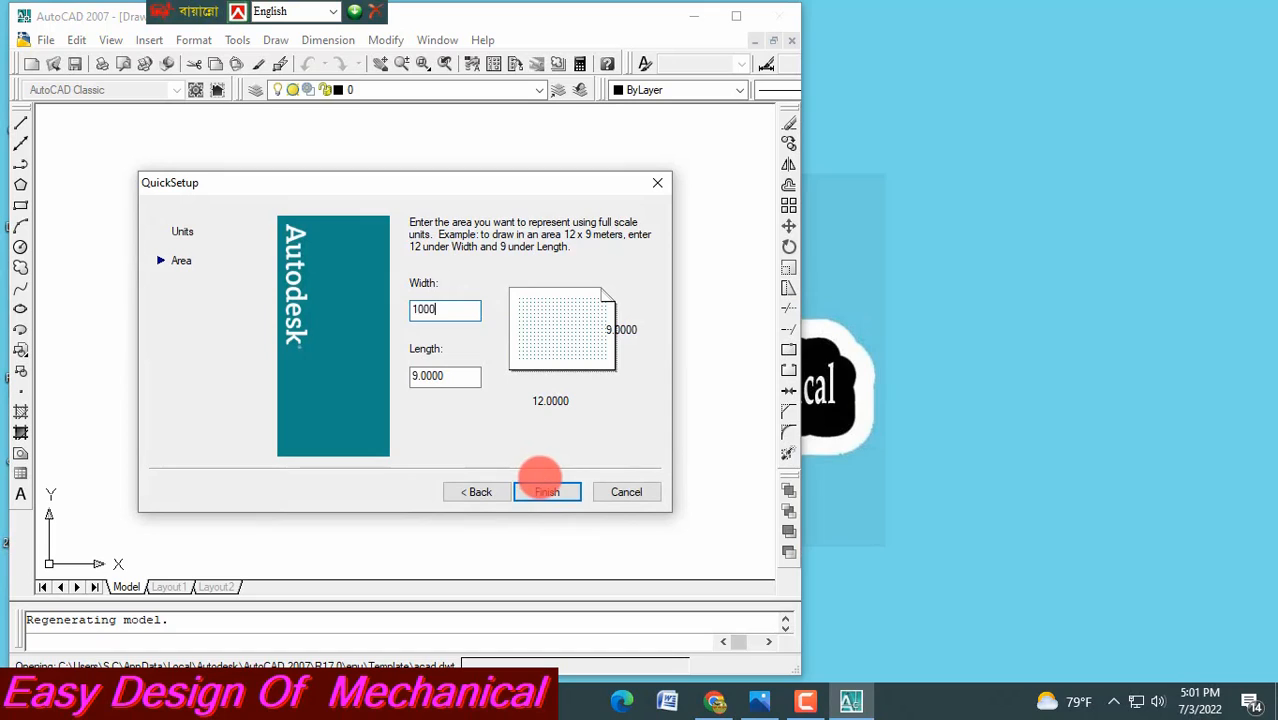
click(440, 375)
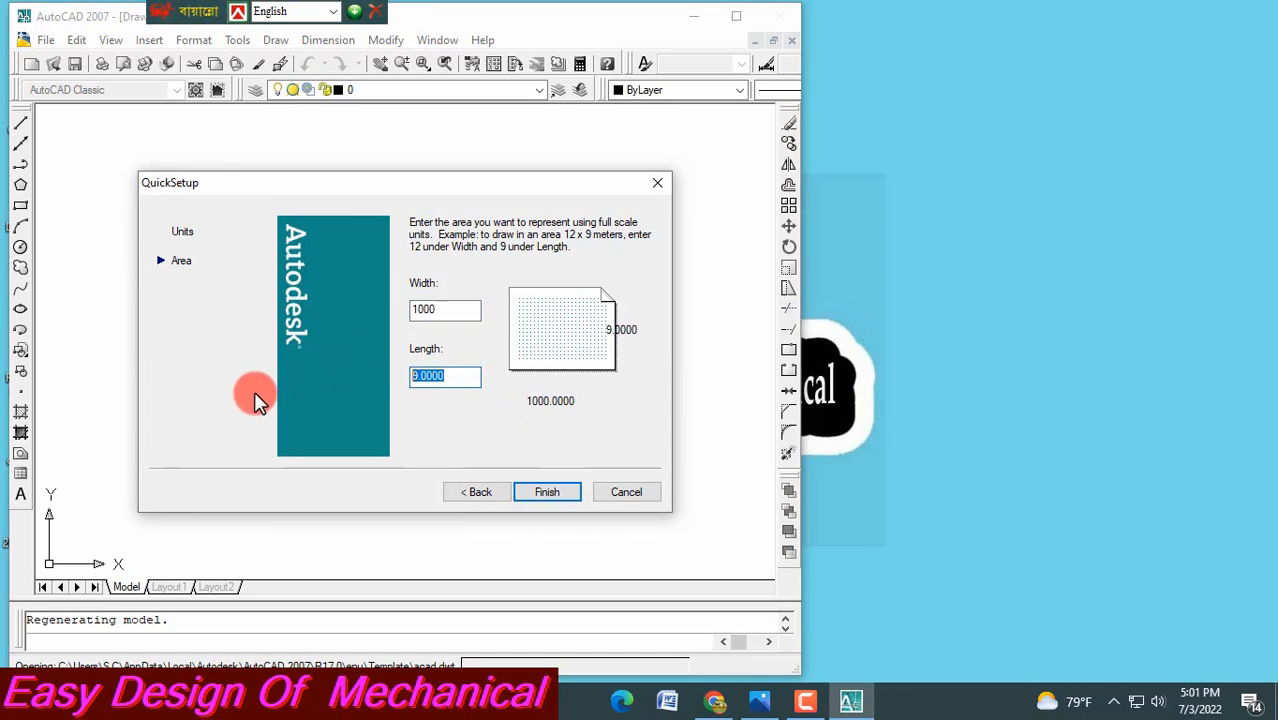
text(1000)
click(547, 493)
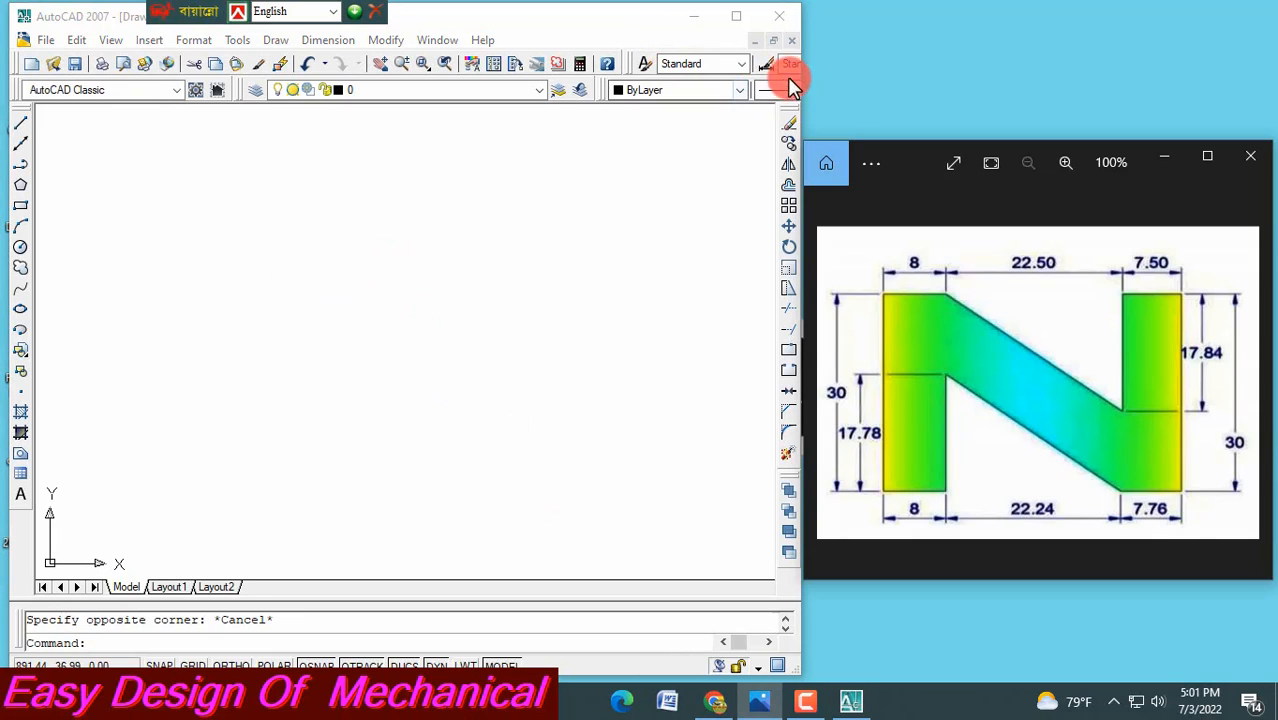
Set the current lineweight to 0.30 mm and turn on lineweight display, keeping the reference picture visible beside the drawing window.
click(808, 72)
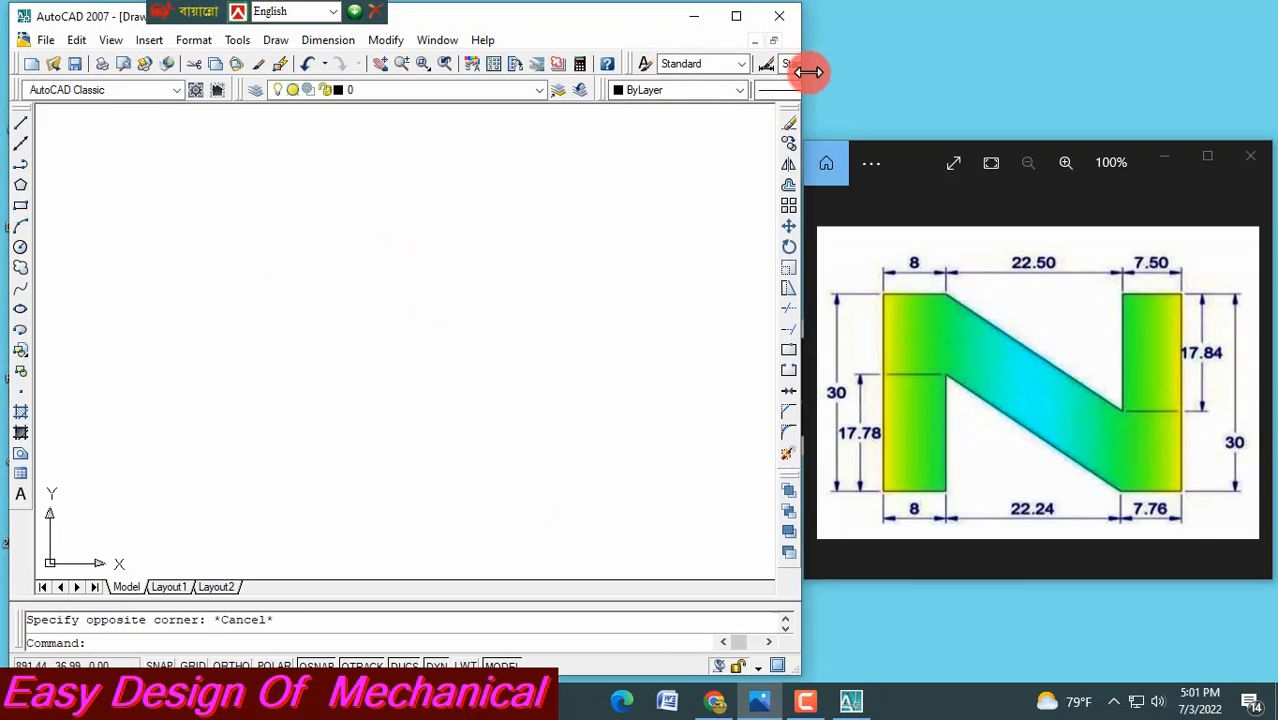
drag(808, 72, 1013, 70)
click(1000, 90)
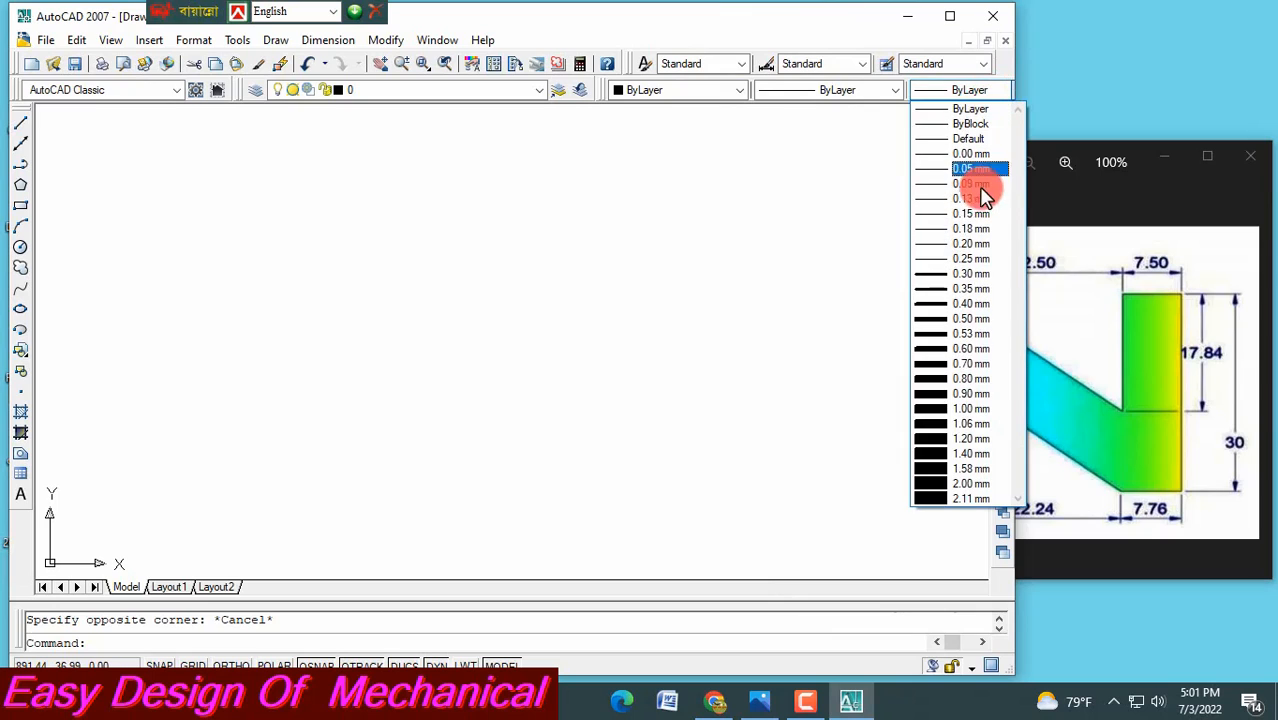
click(975, 273)
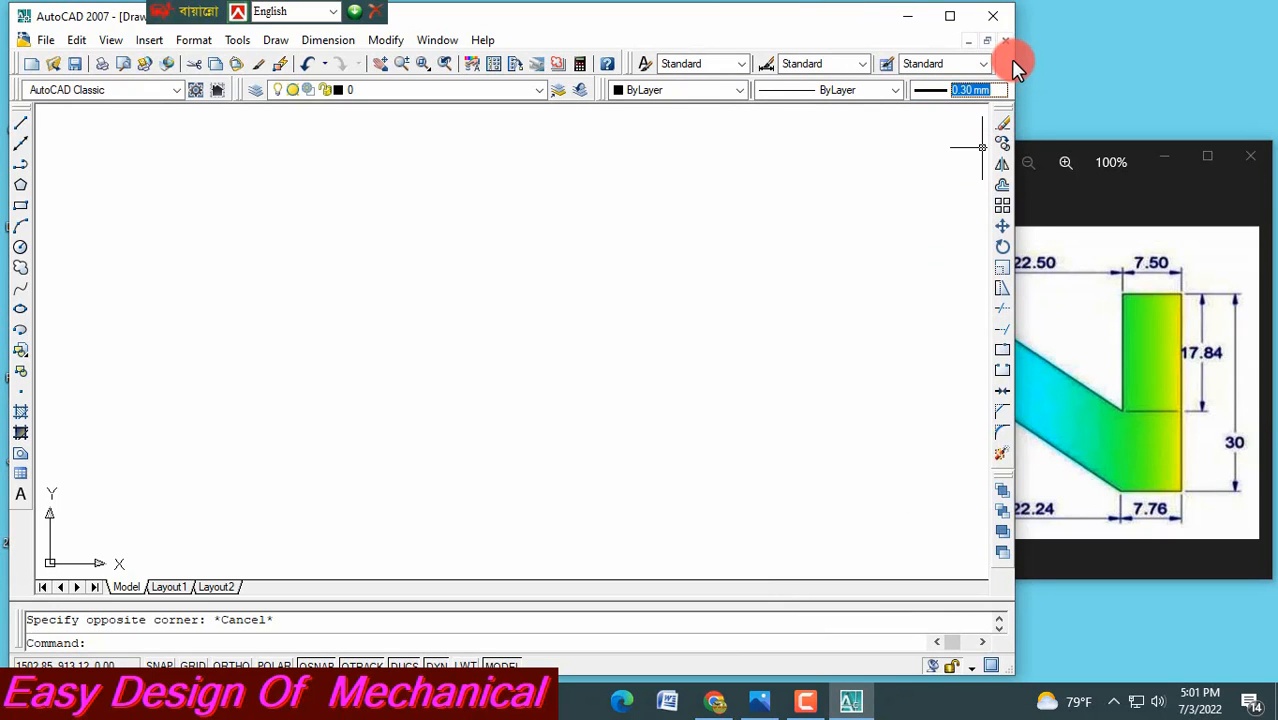
drag(1013, 64, 803, 111)
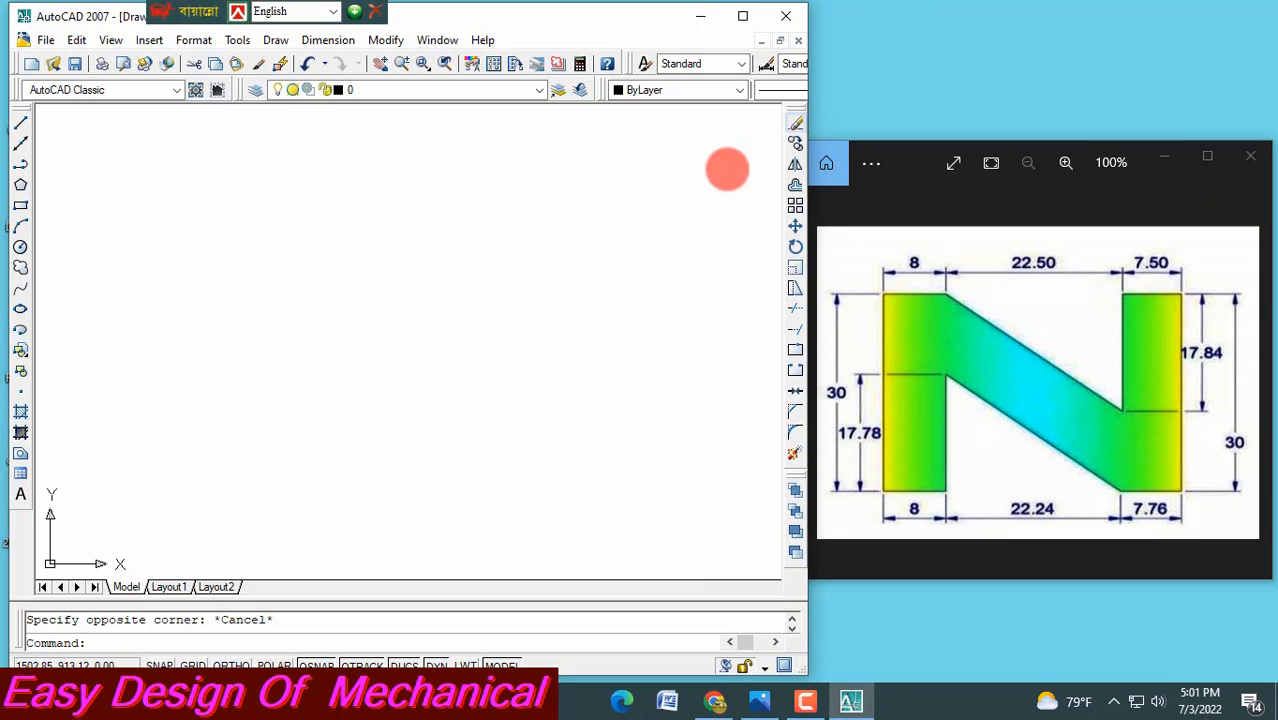
click(455, 662)
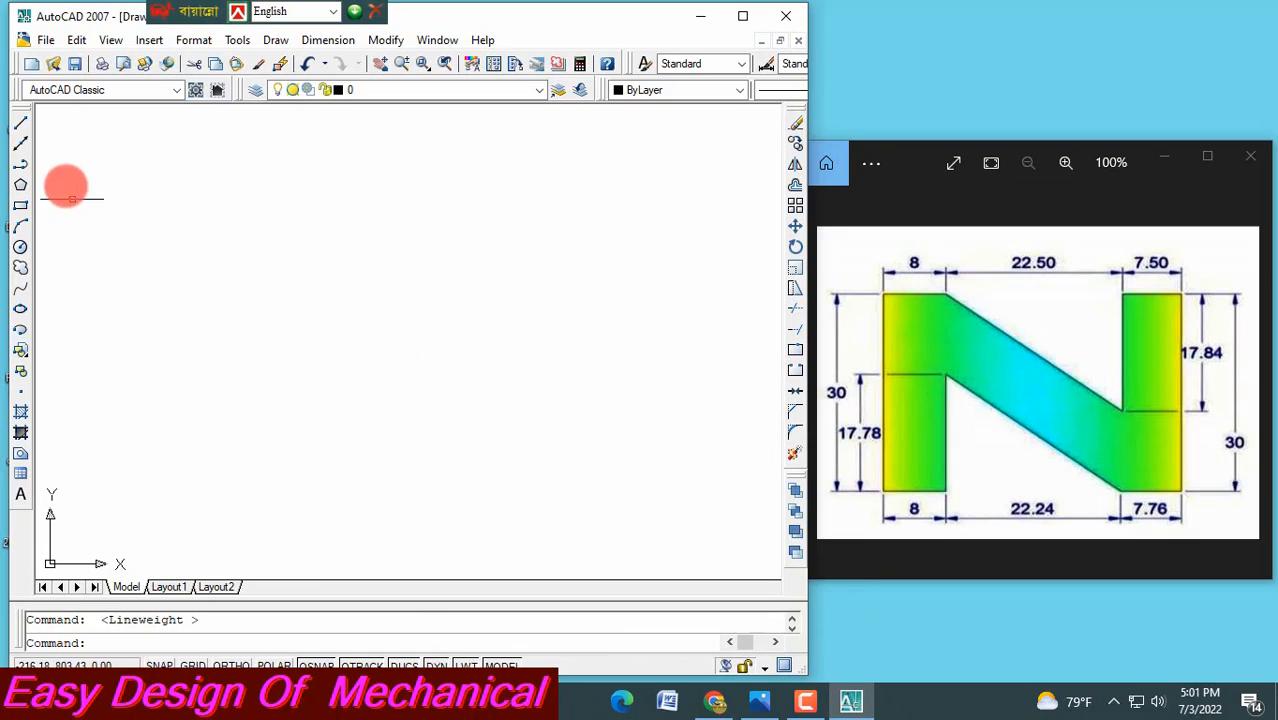
With Ortho on, draw the N's upper-left horizontal edge as a line 8 units long, going left.
click(22, 130)
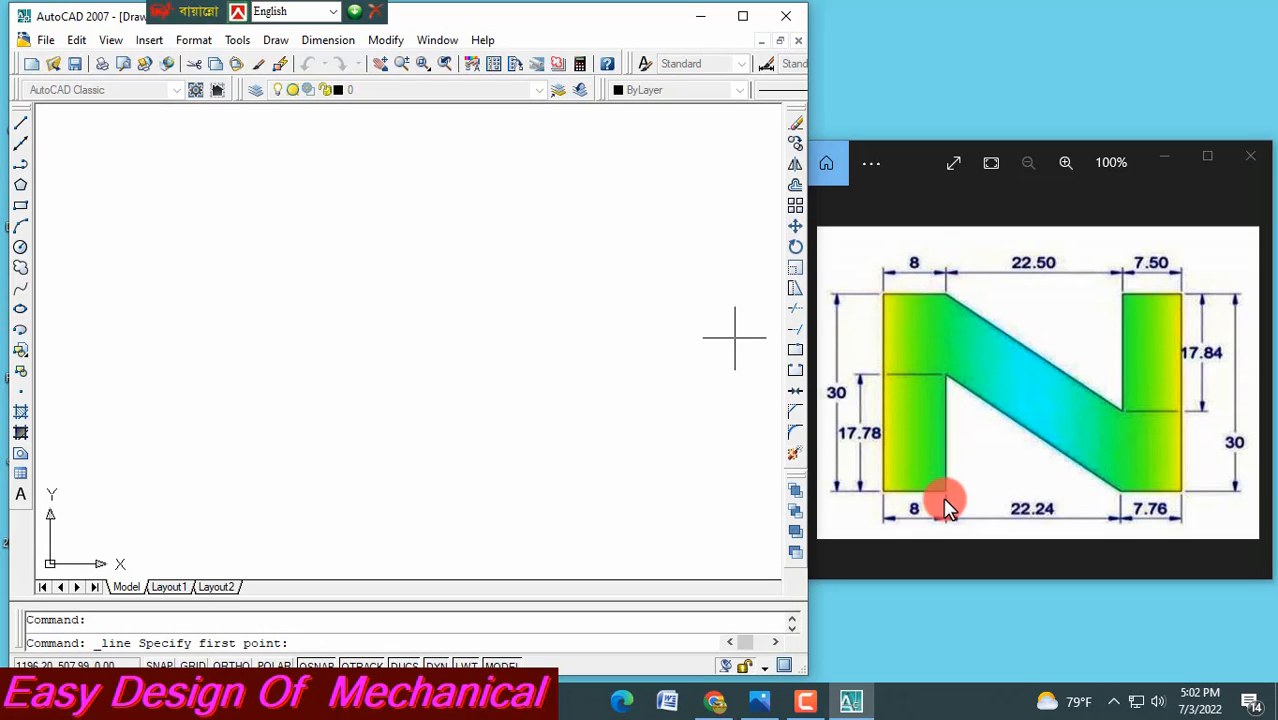
click(339, 200)
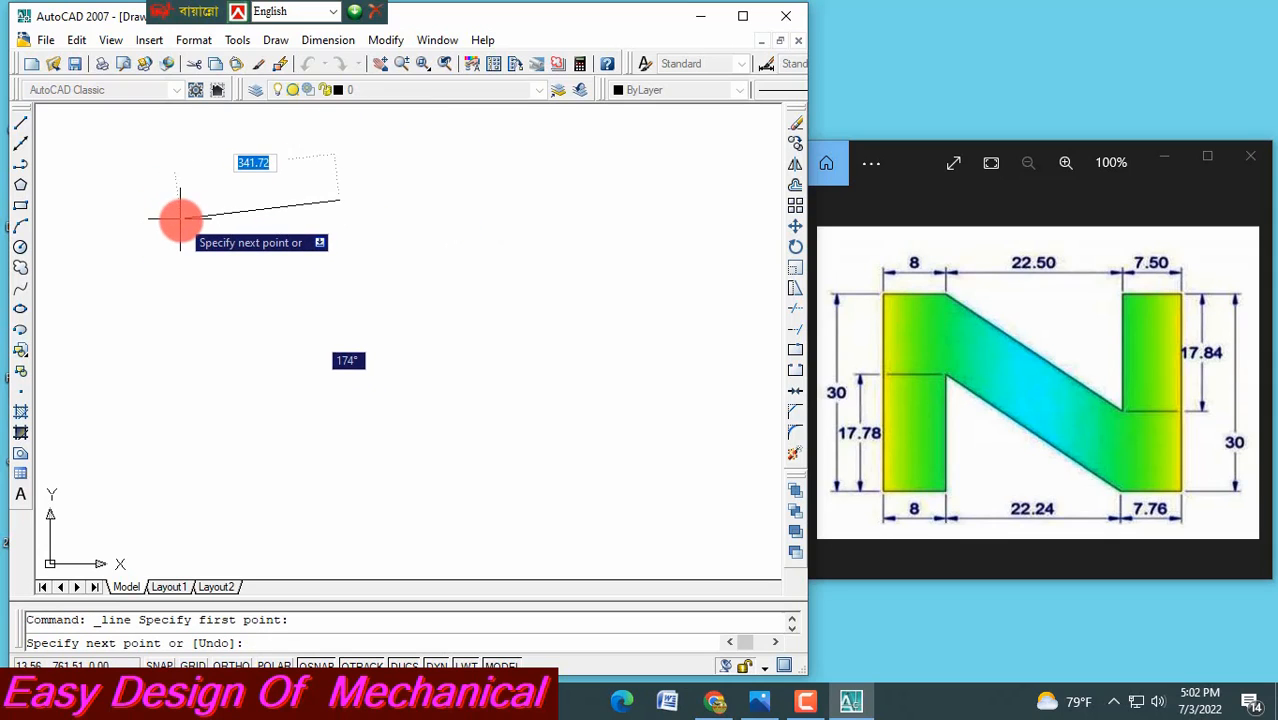
key(F8)
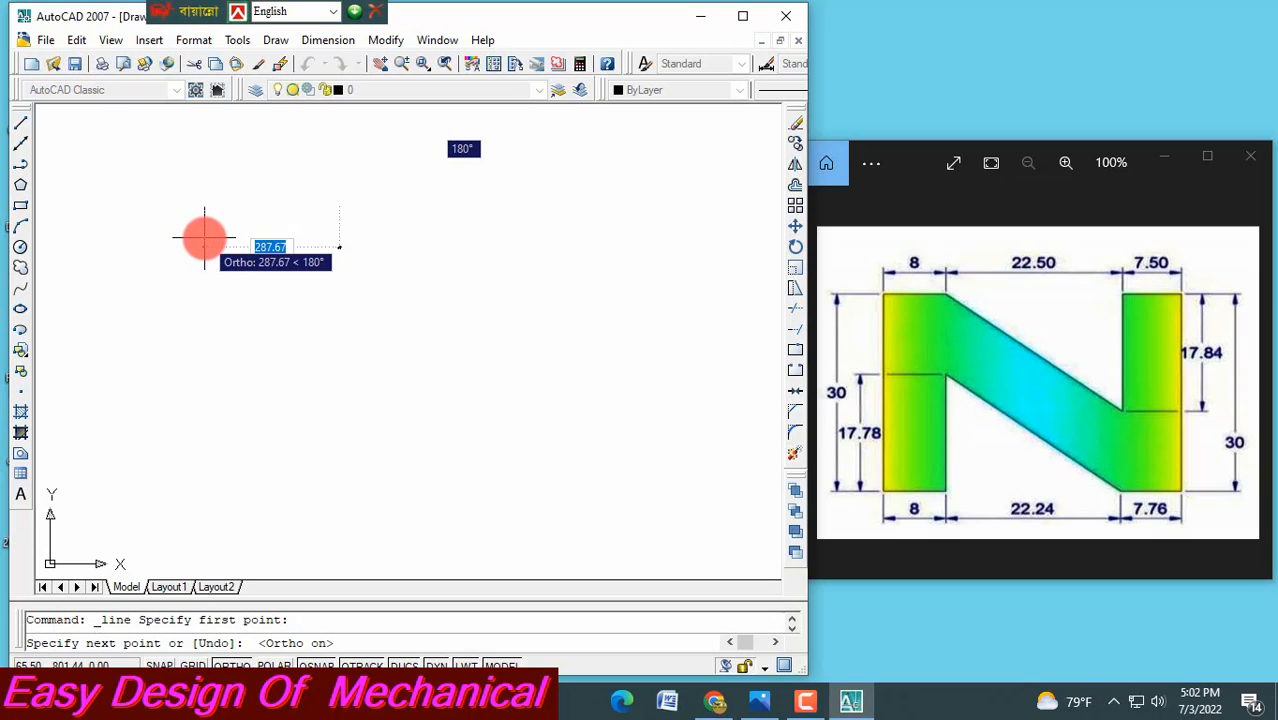
text(8)
key(Return)
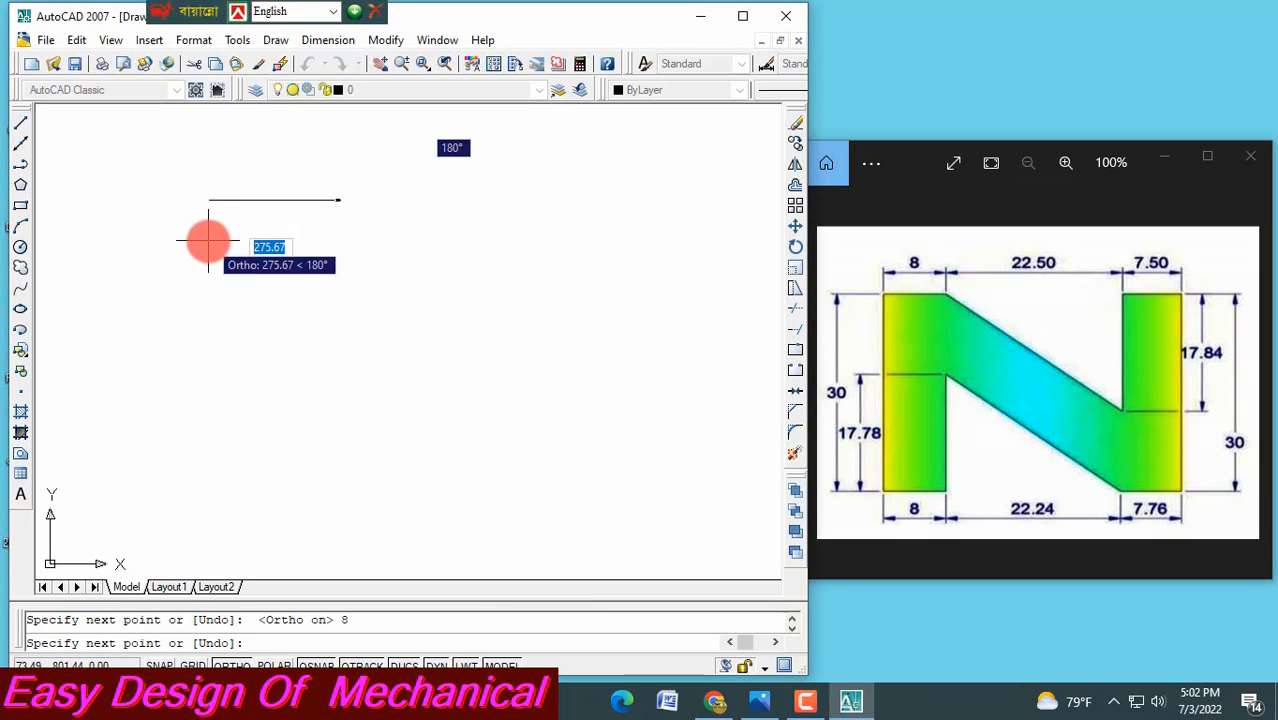
Continue the line straight down 30 units to form the N's outer left edge.
scroll(316, 330, up, 4)
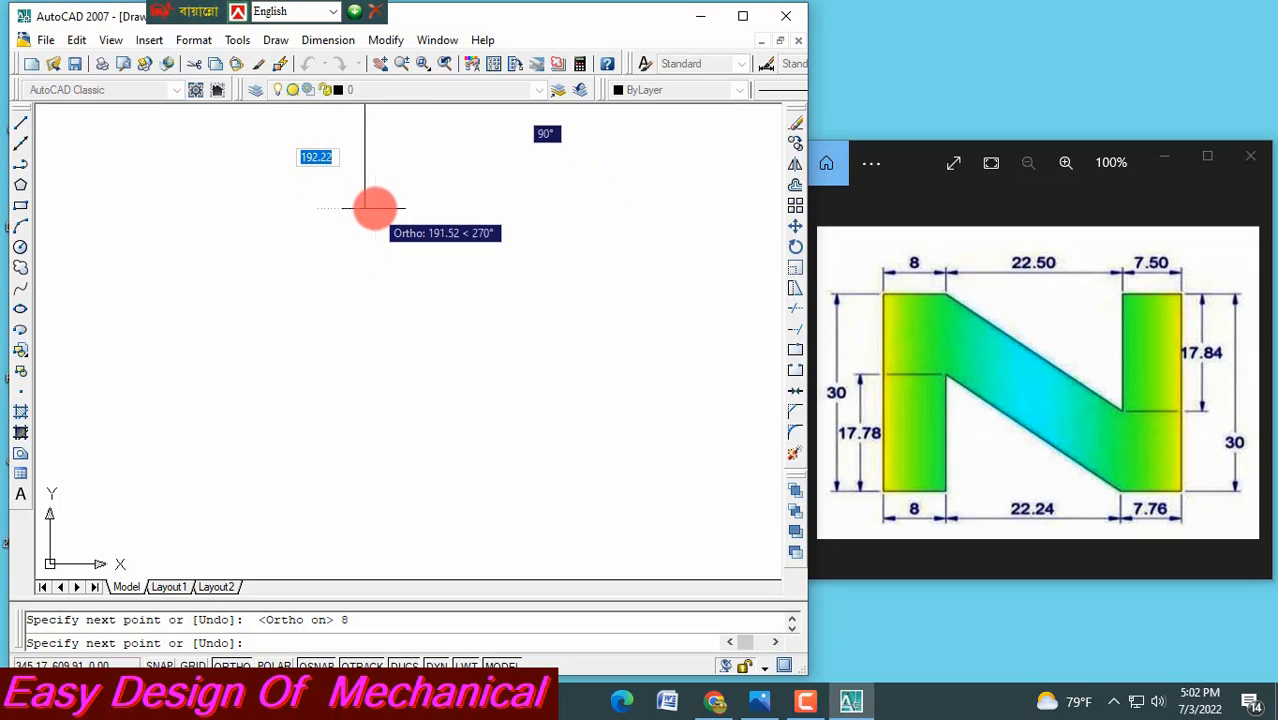
middle_drag(374, 208, 323, 428)
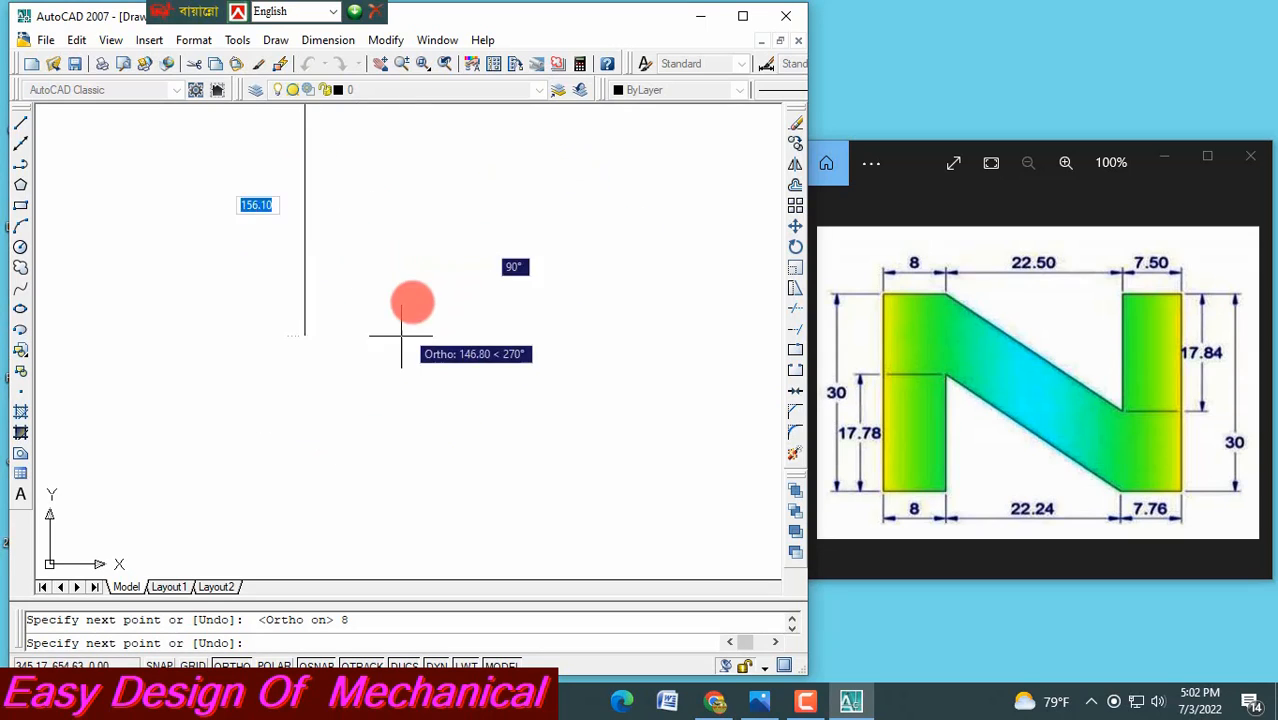
middle_drag(379, 205, 351, 408)
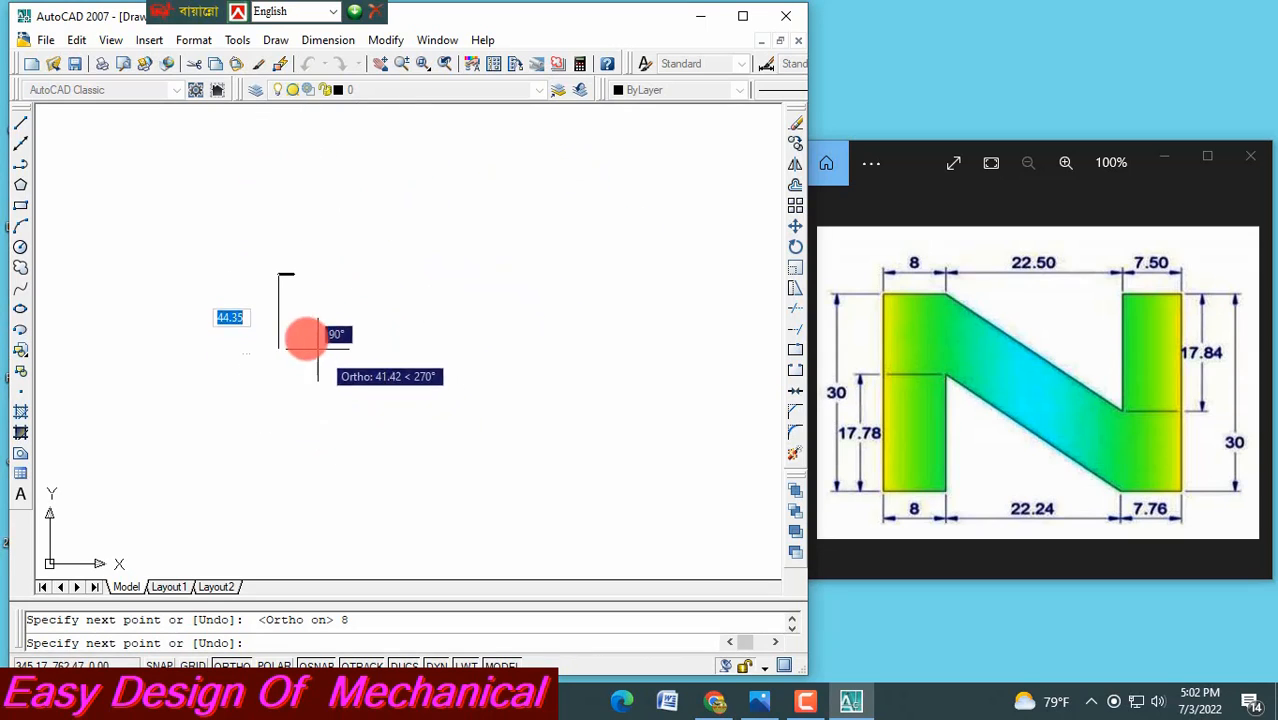
scroll(265, 307, up, 4)
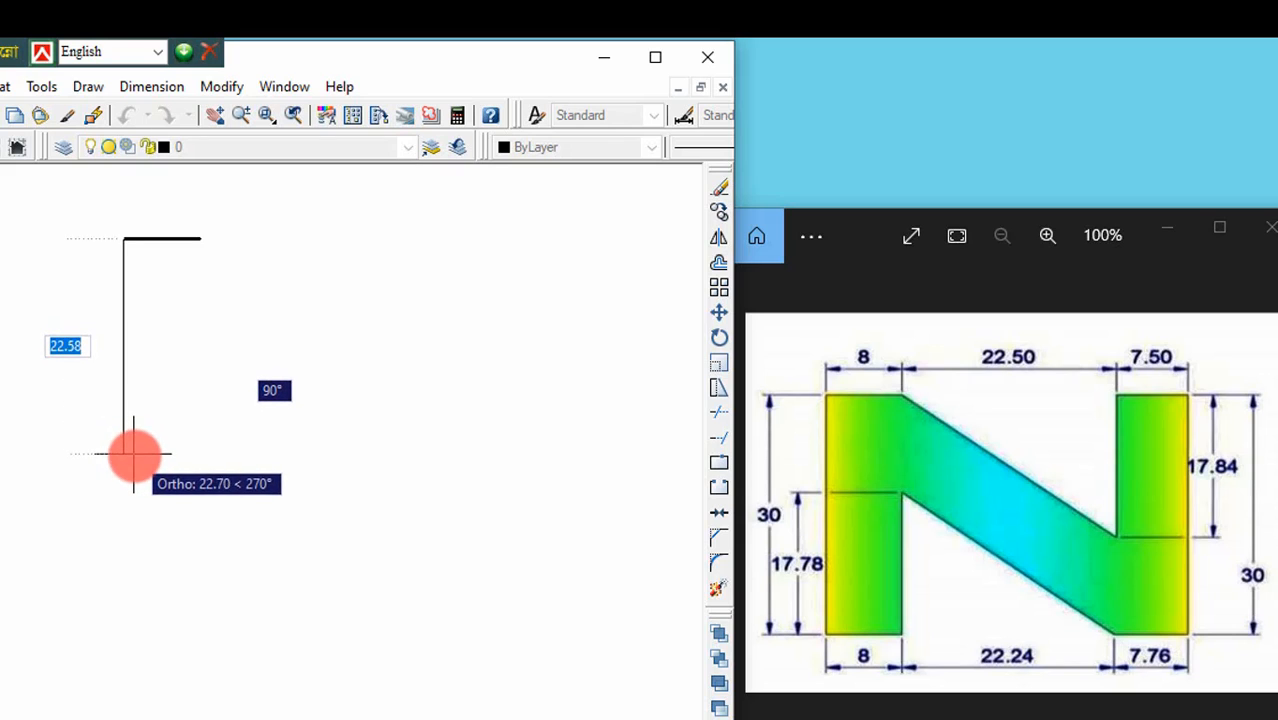
text(30)
key(Return)
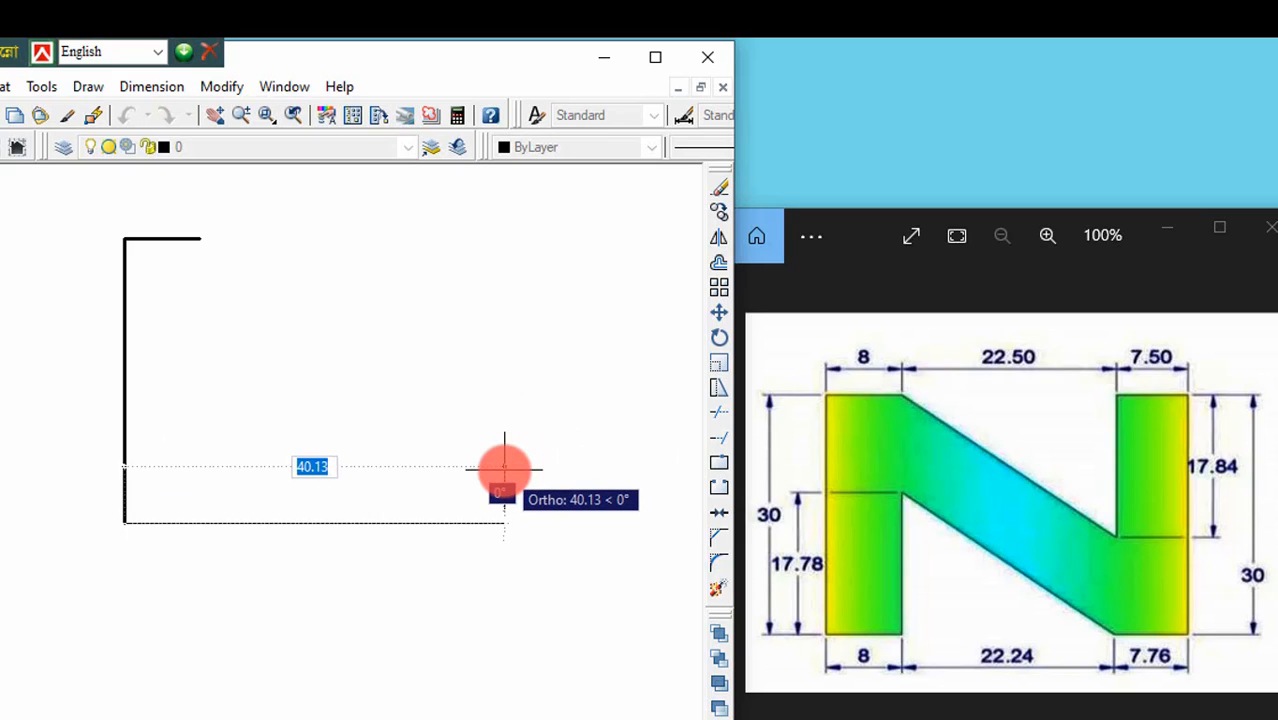
Continue the line 8 units right and 17.78 units up to outline the lower left leg, and end the line.
text(8)
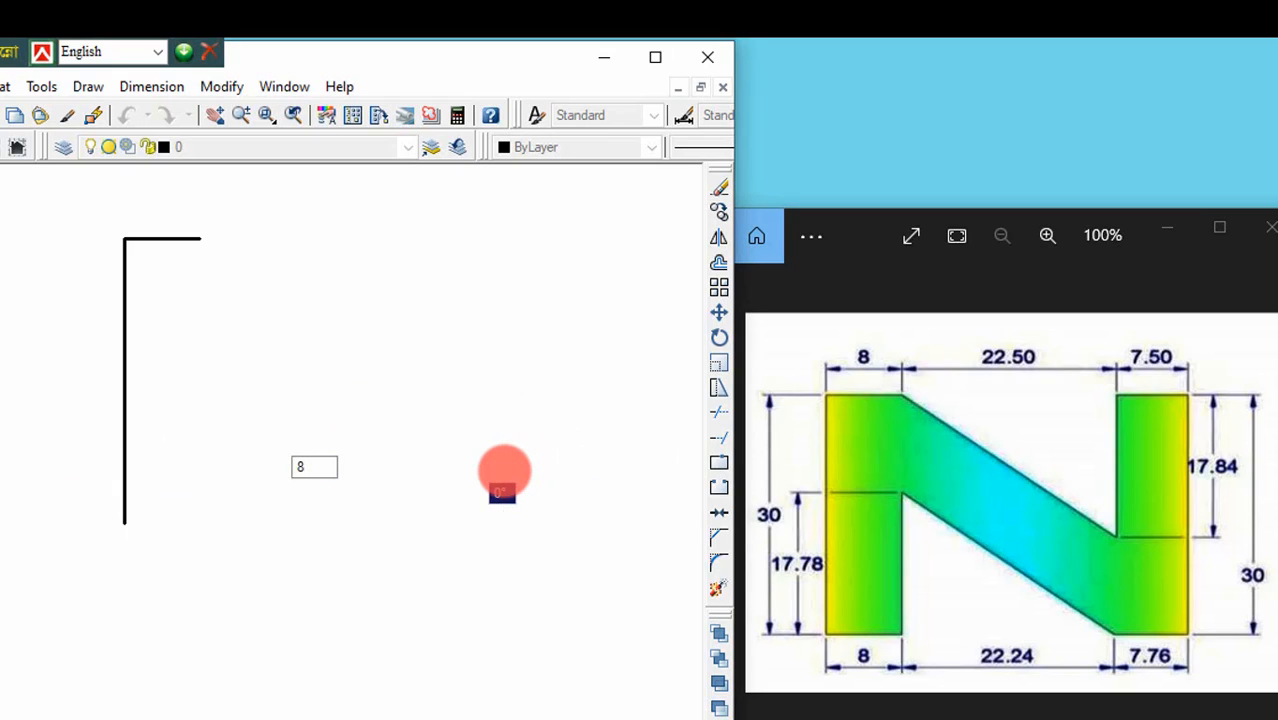
key(Return)
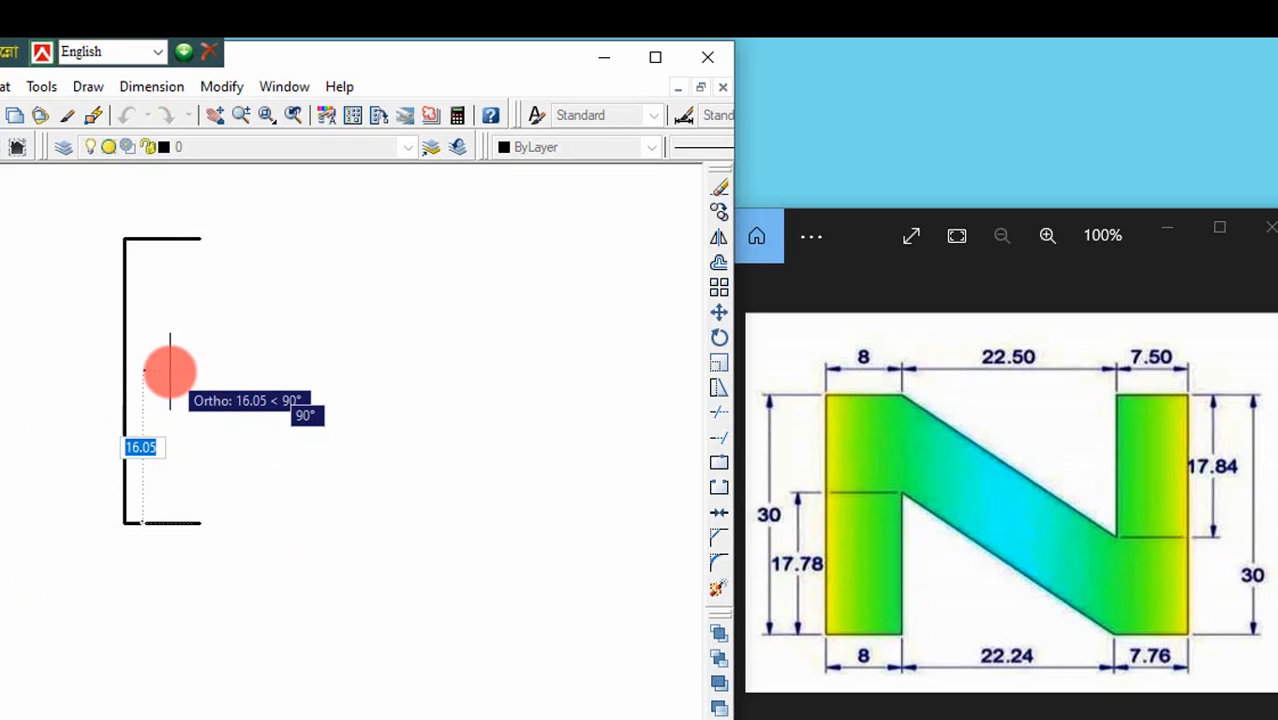
text(17.78)
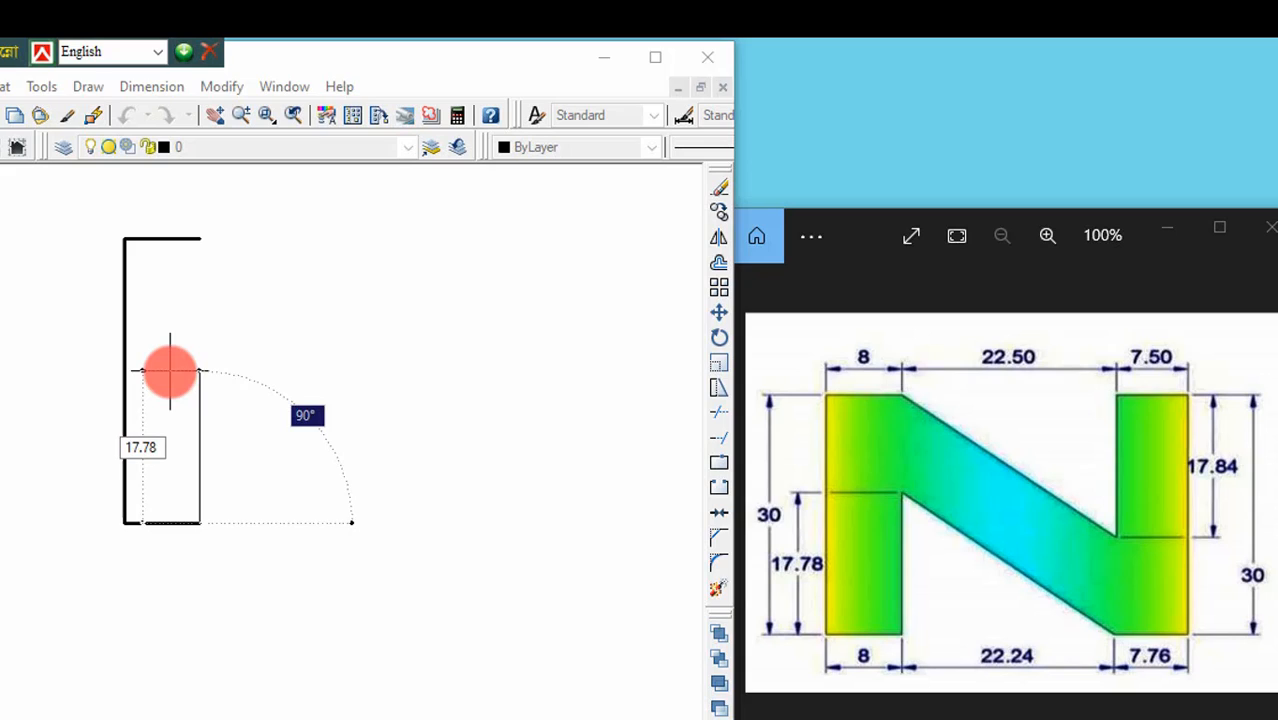
key(Return)
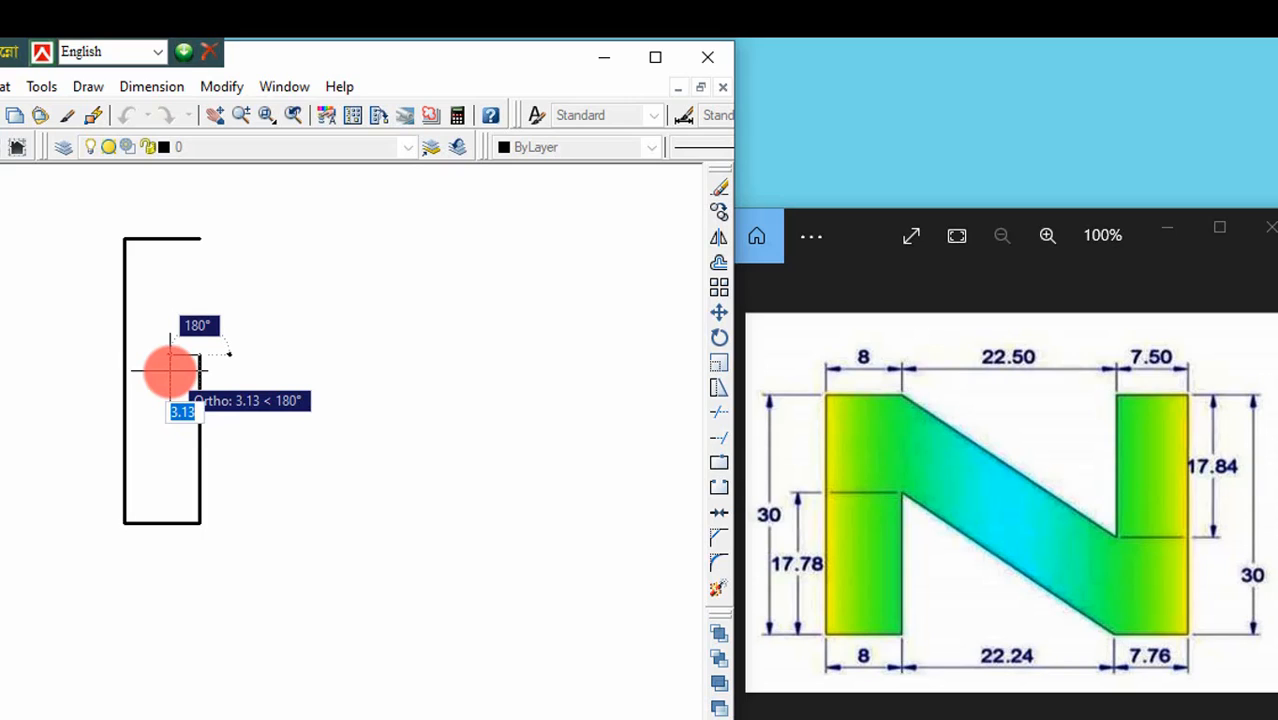
key(Escape)
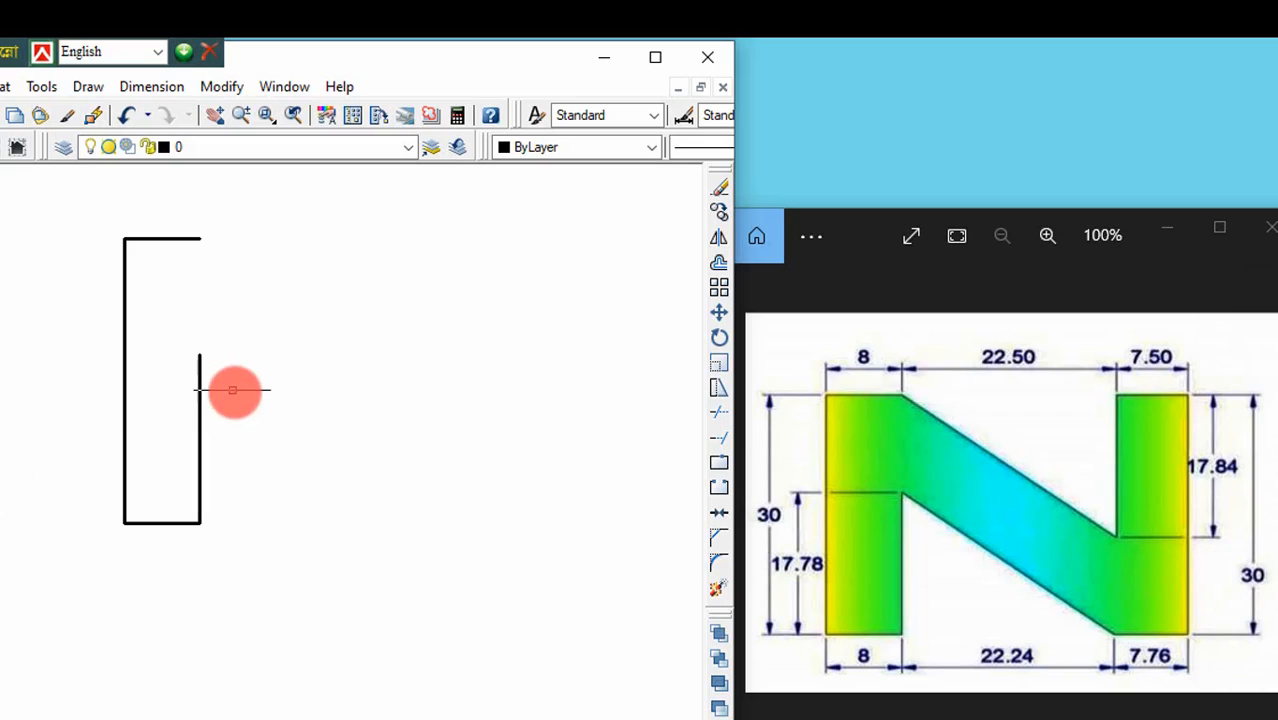
Offset the N's 30-unit left edge by 38 units to the right to create the outer right edge.
click(713, 265)
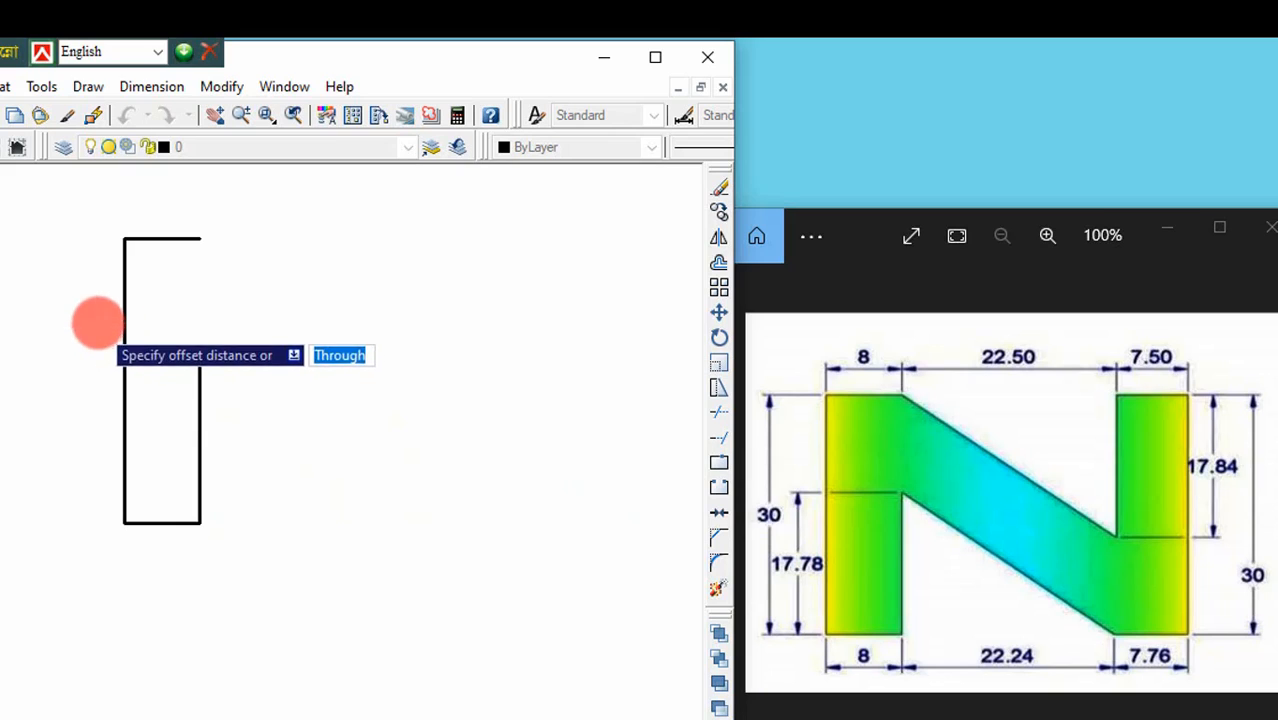
text(38)
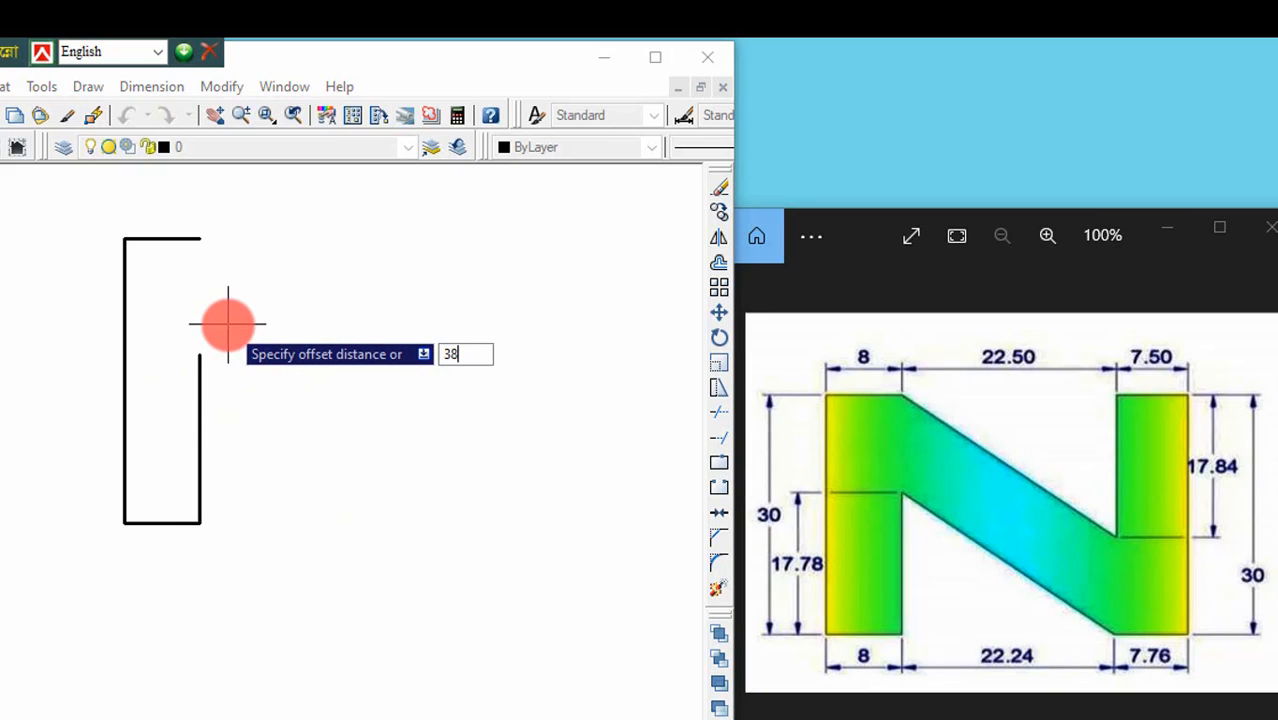
key(Return)
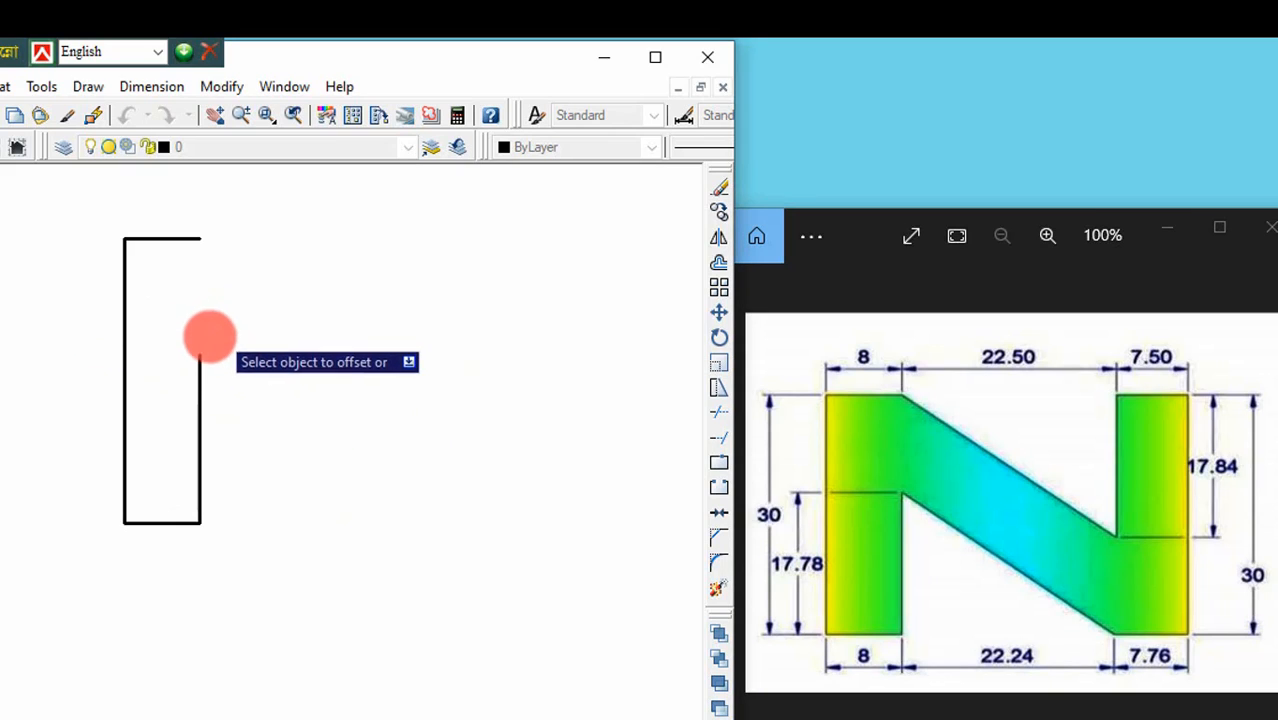
click(124, 374)
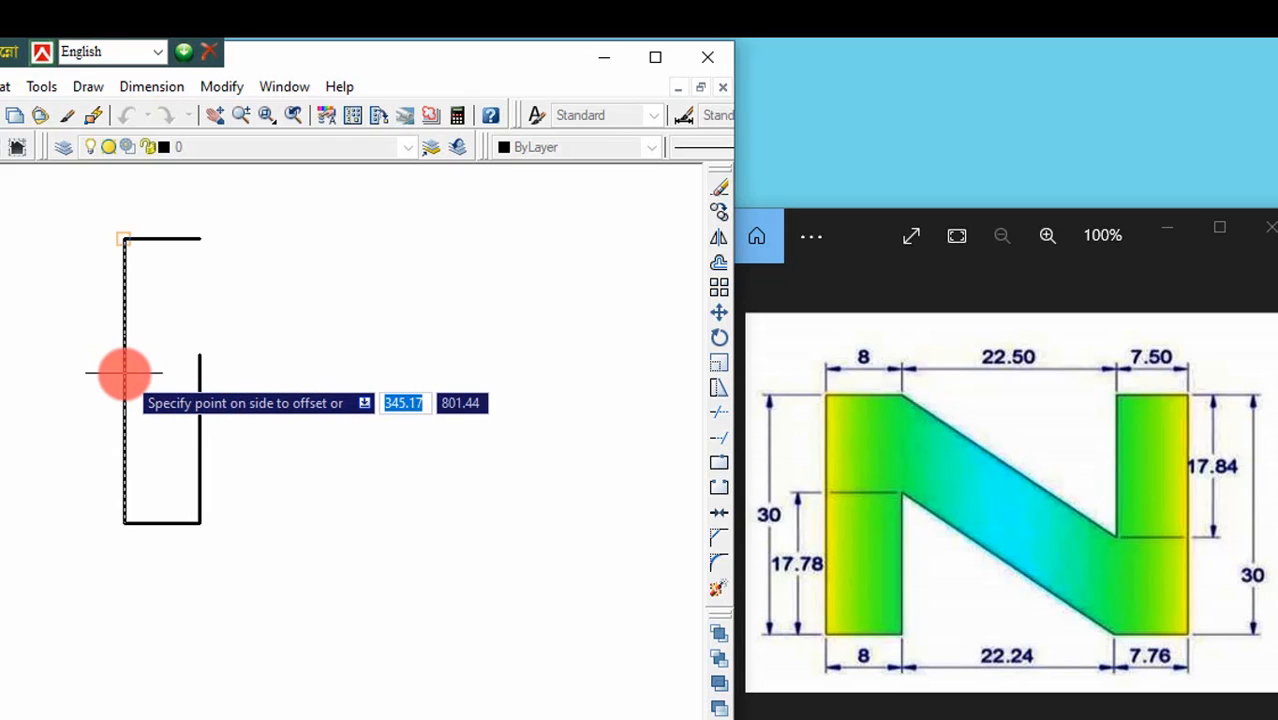
click(342, 377)
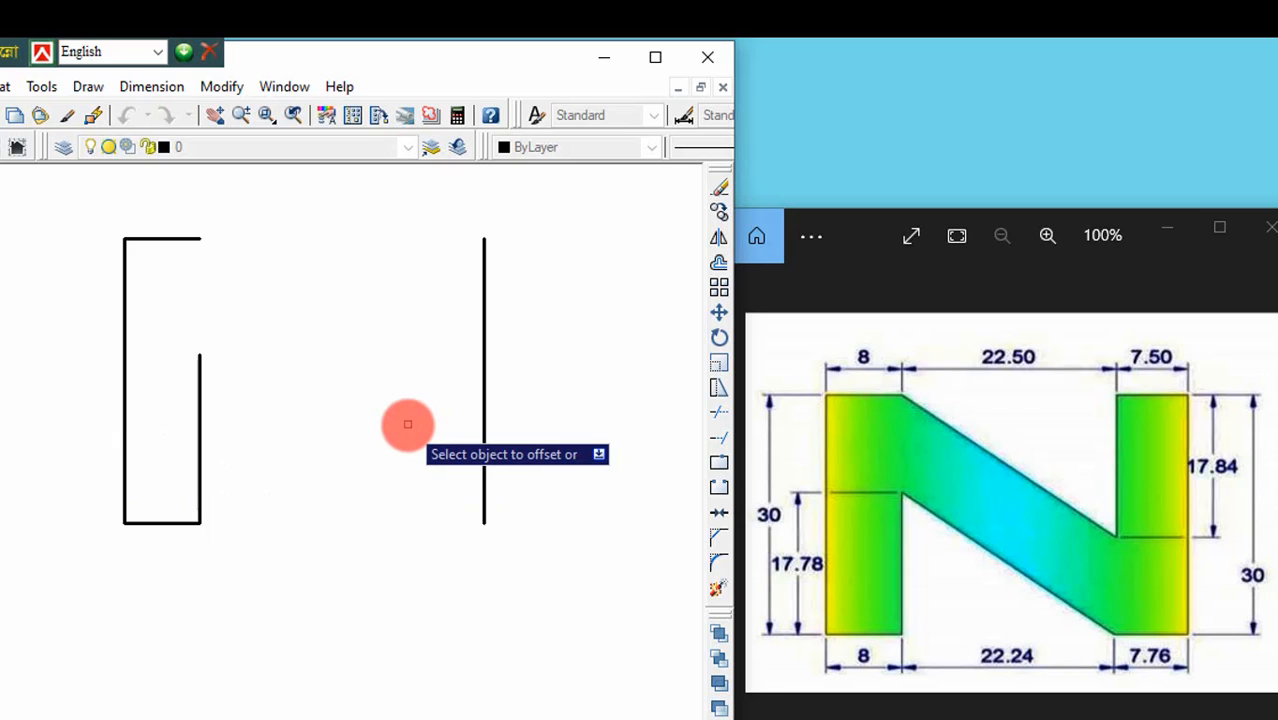
key(Escape)
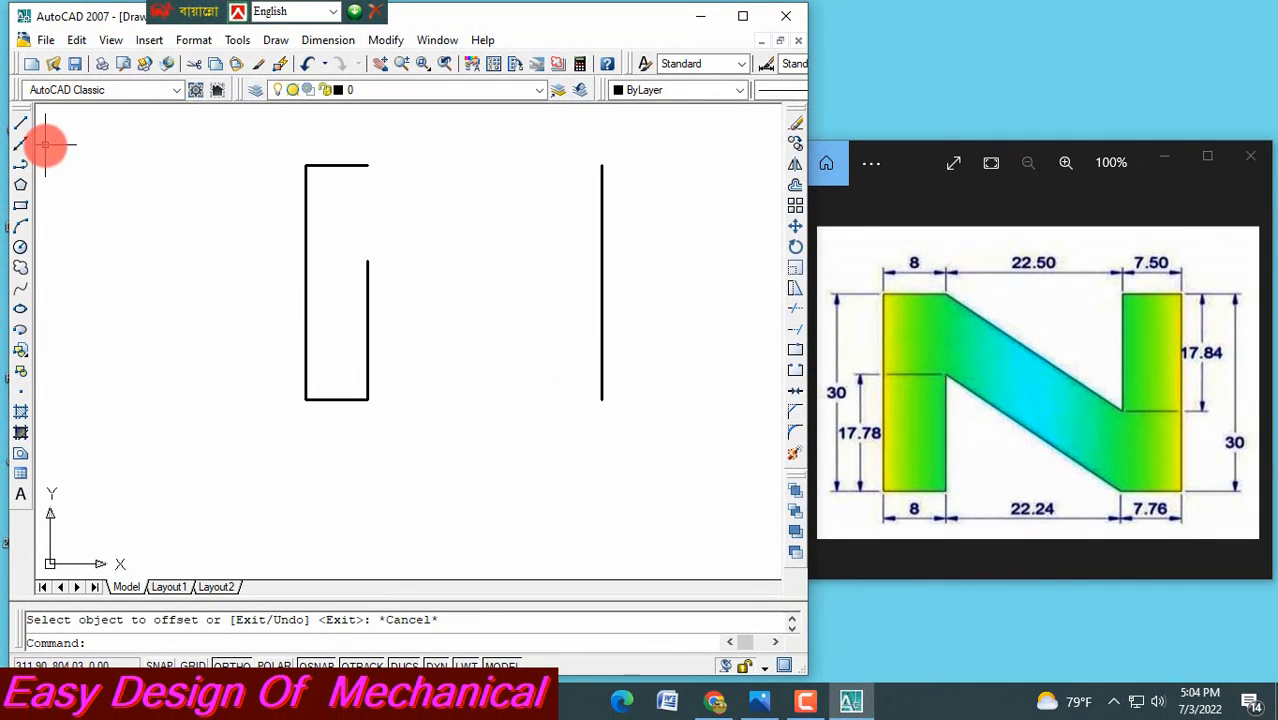
Draw a line 7.50 units left from the top end of the N's outer right edge.
click(21, 126)
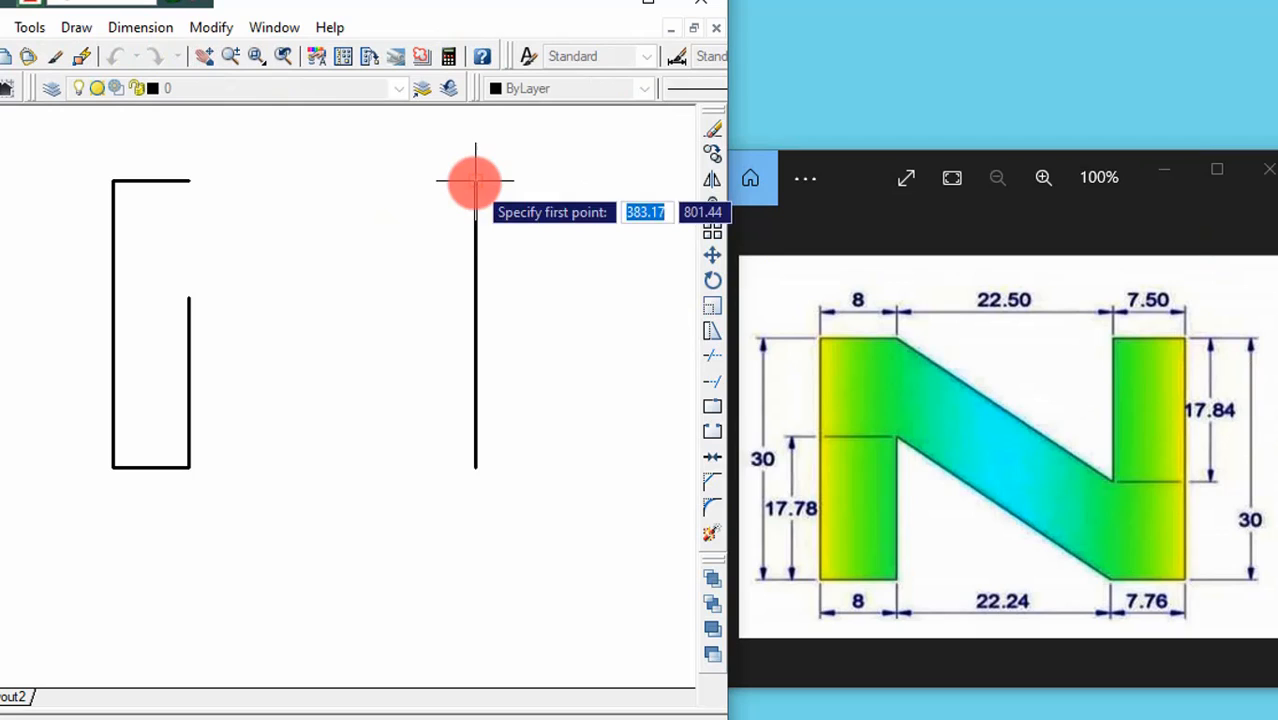
click(601, 165)
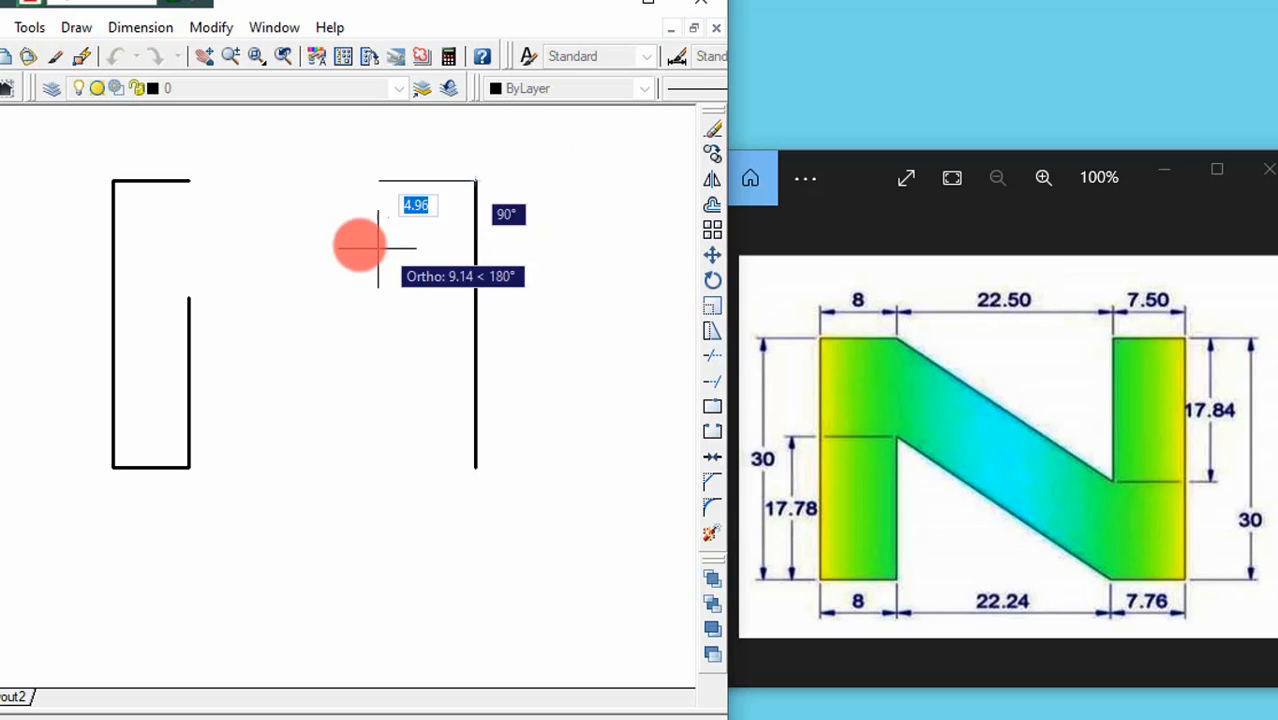
click(338, 185)
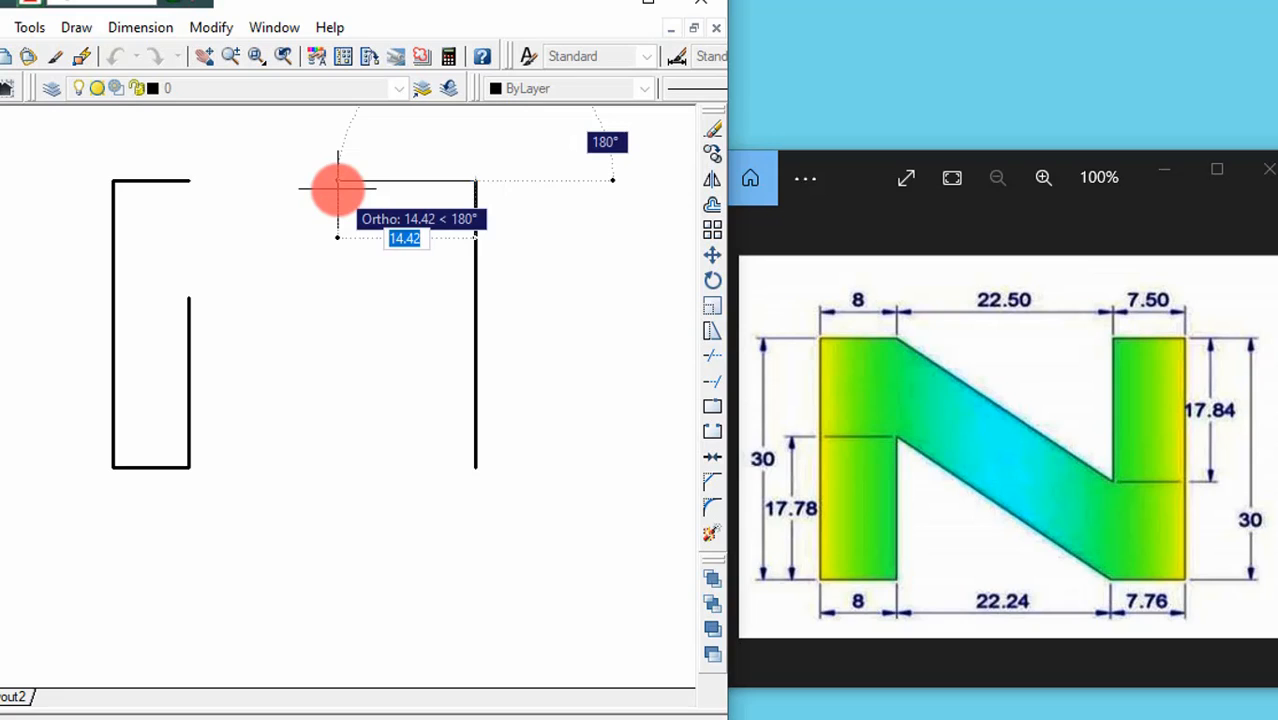
text(7)
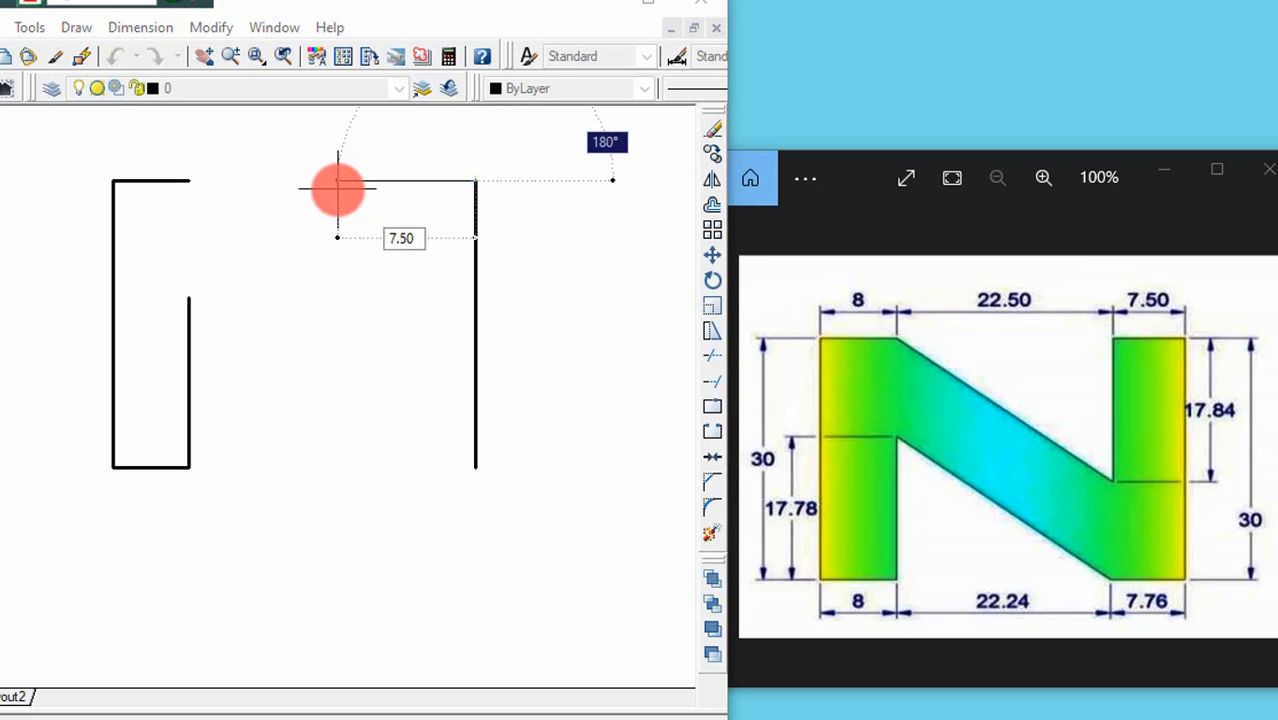
text(.50)
key(Return)
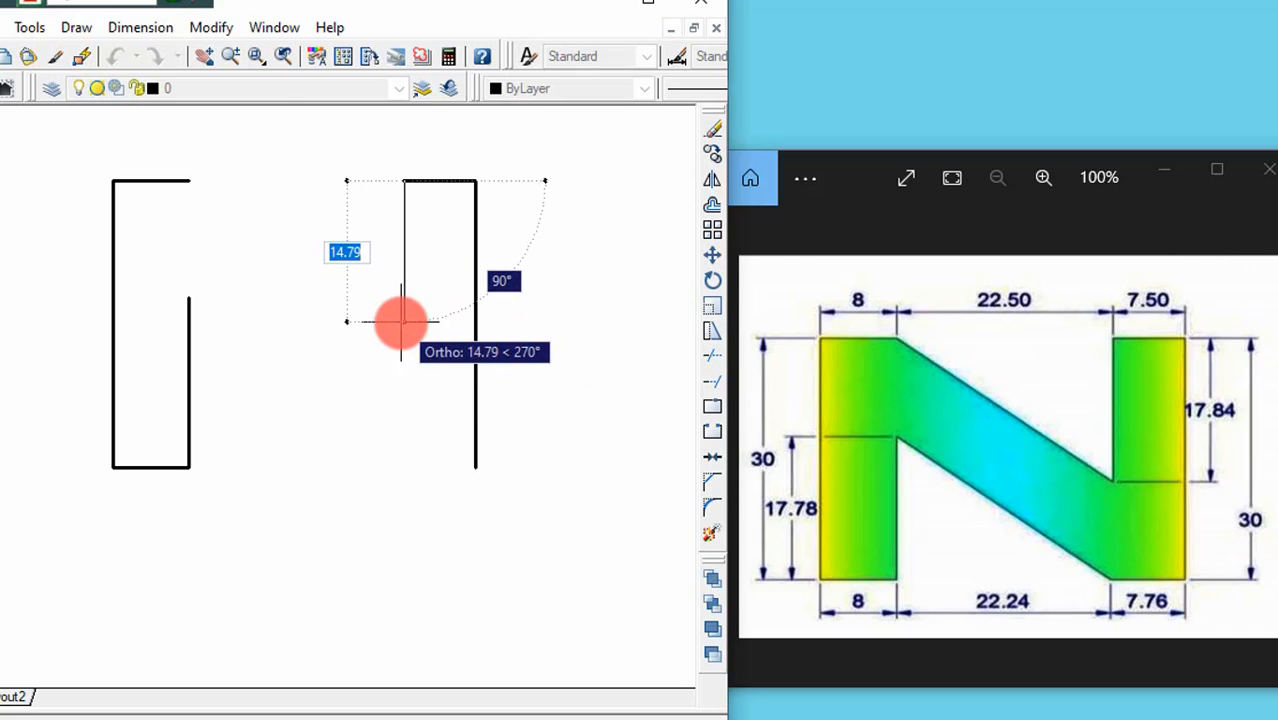
Continue the line 17.84 units down and diagonally up to the open end of the N's upper-left horizontal edge, and end it.
text(17.84)
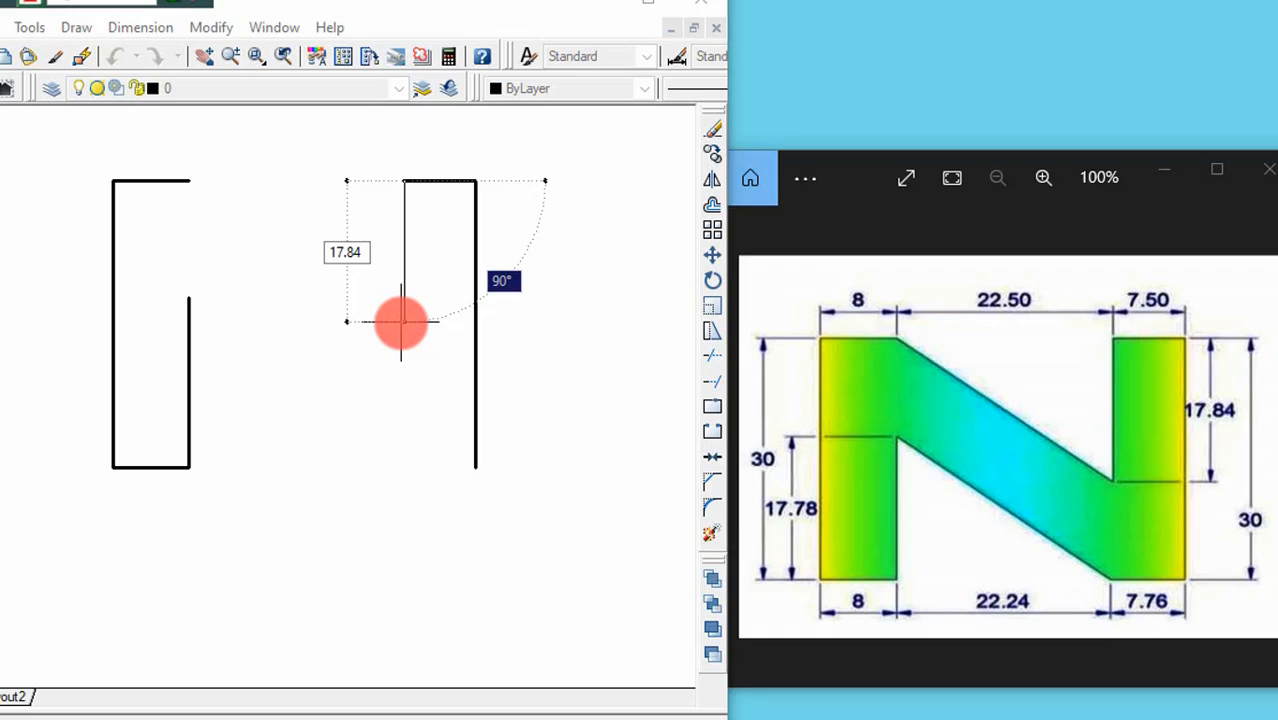
key(Return)
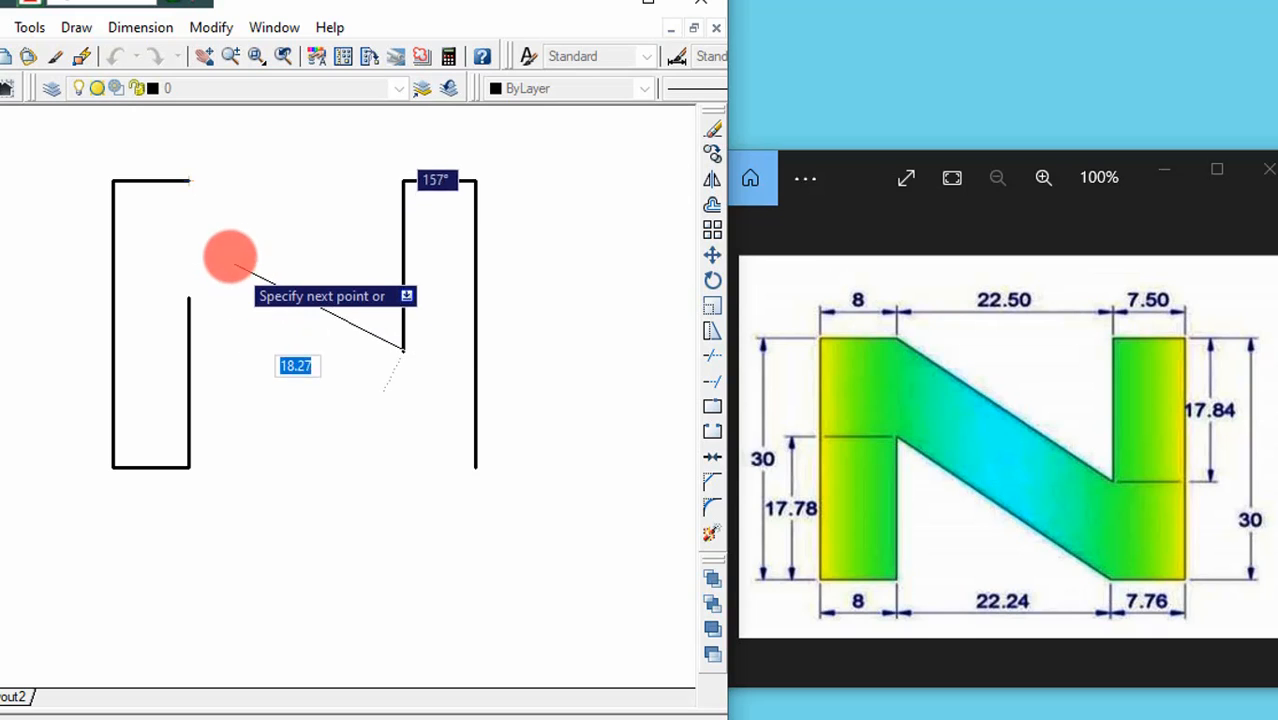
click(188, 180)
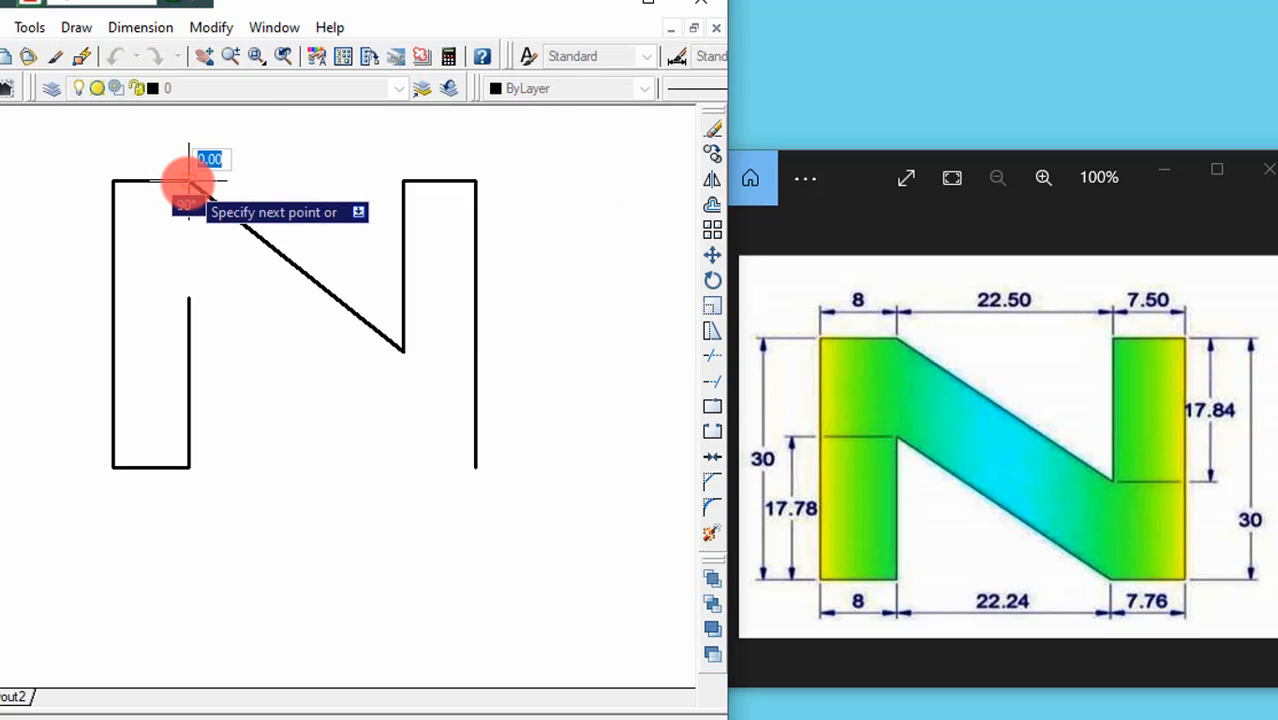
key(Escape)
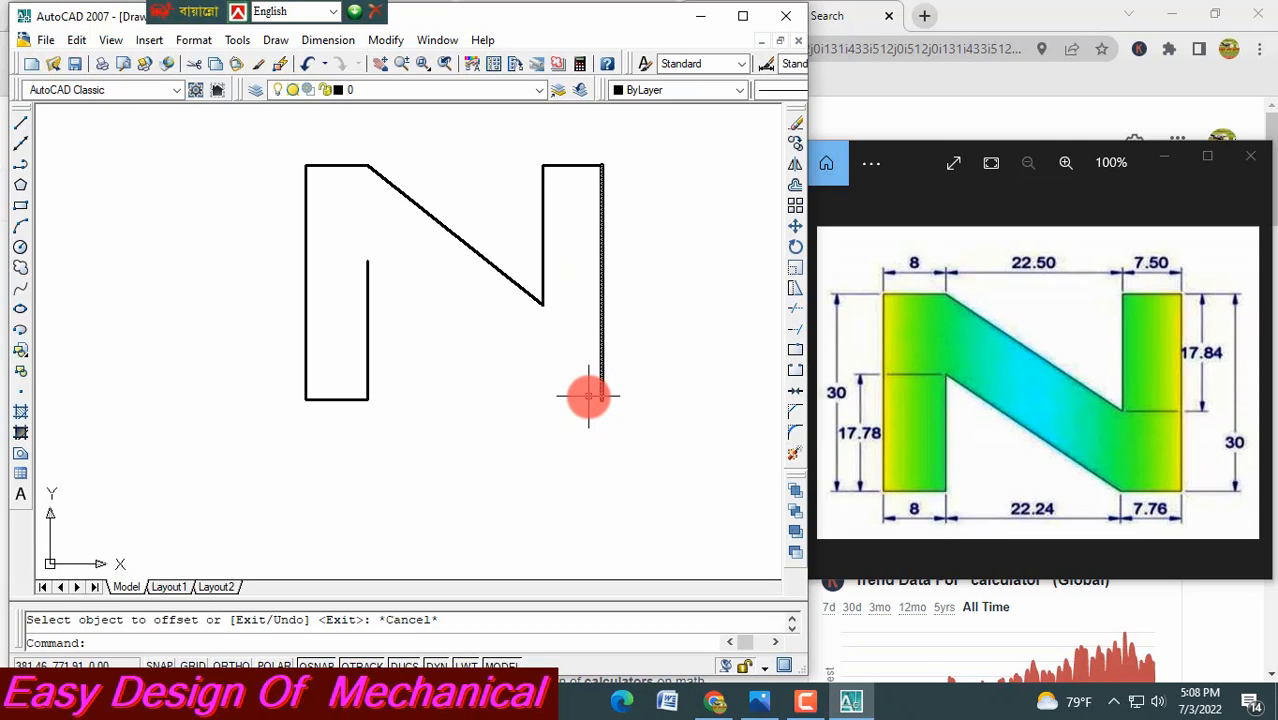
Draw a line 7.76 units left from the outer right edge's bottom end and diagonally to the top of the left leg's inner edge.
click(21, 123)
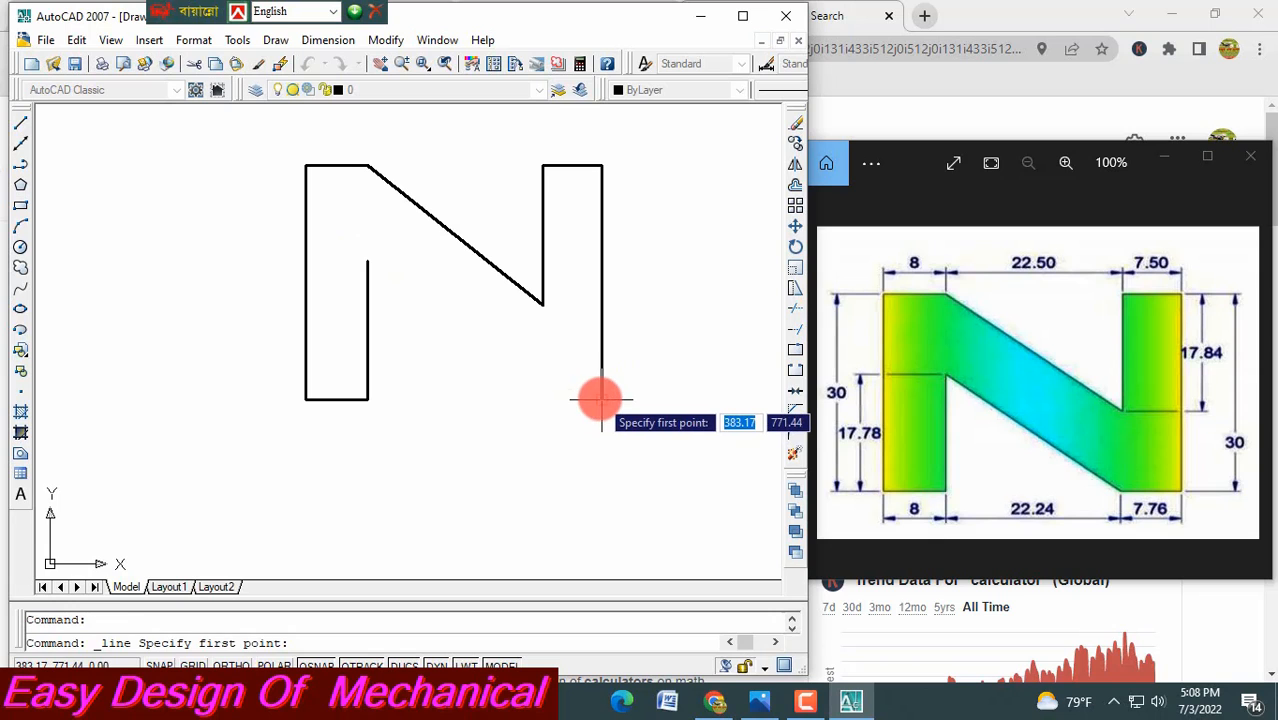
click(598, 399)
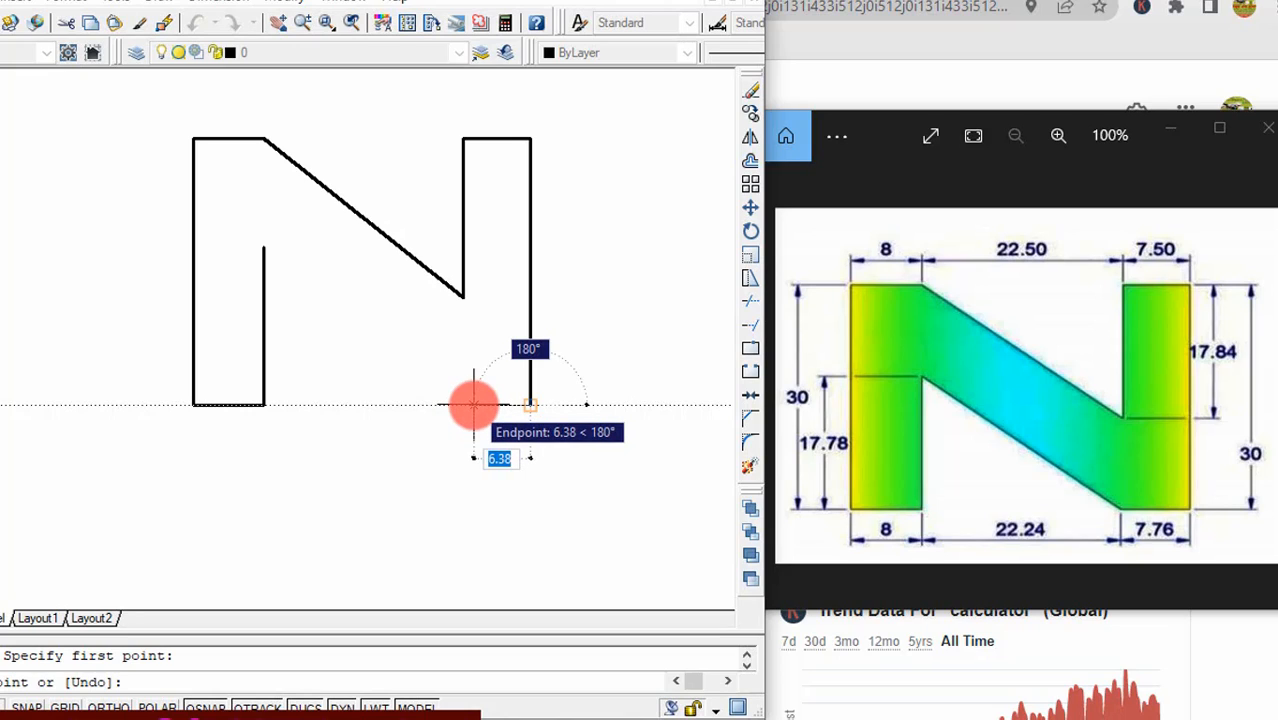
text(7)
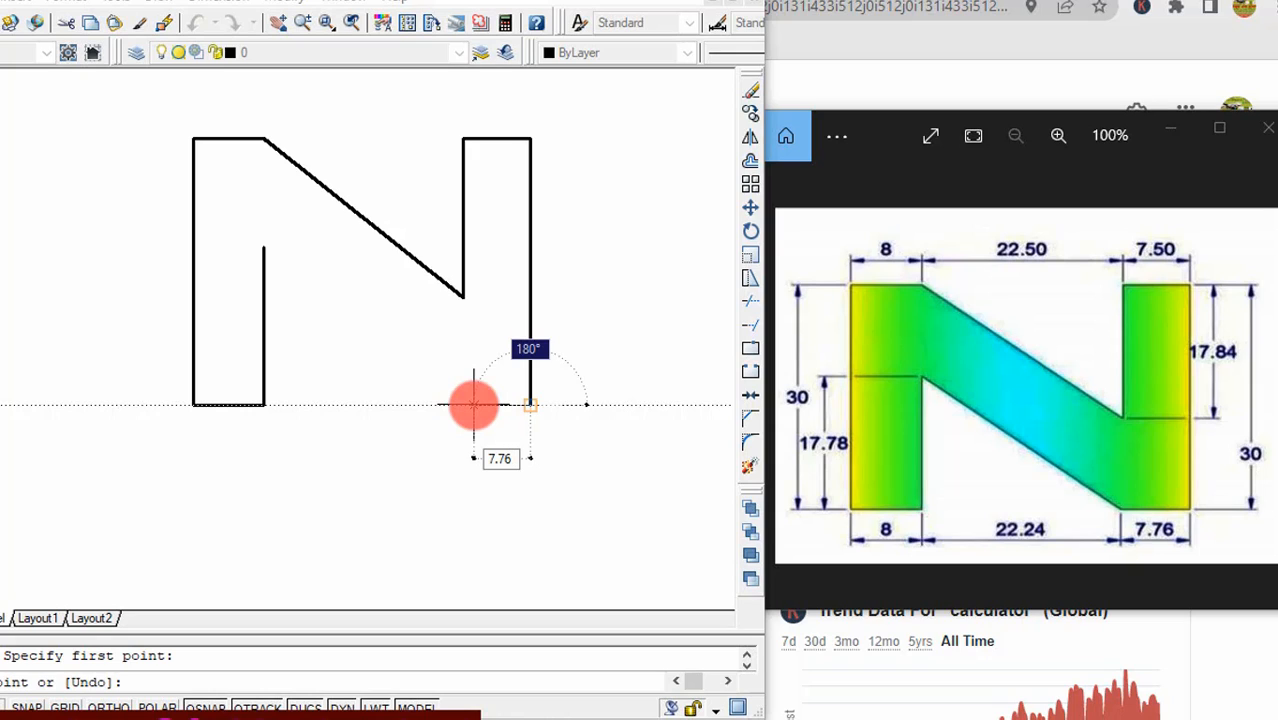
text(.76)
key(Return)
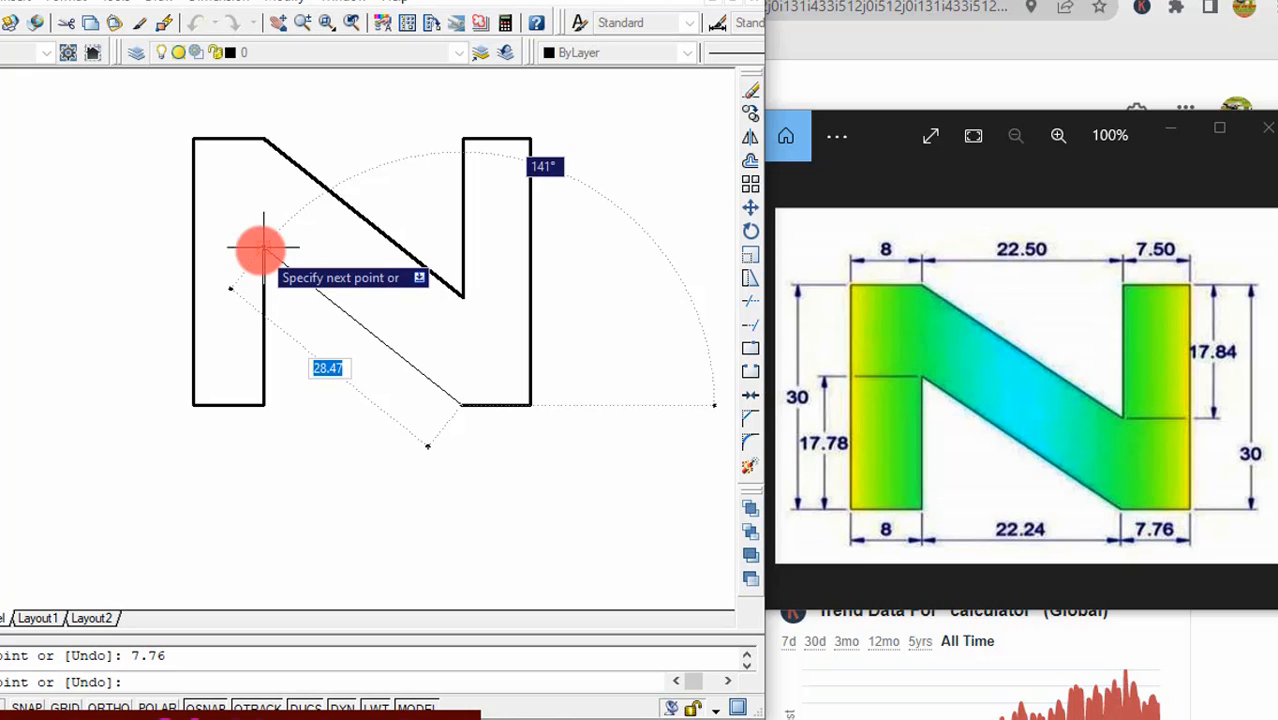
click(264, 246)
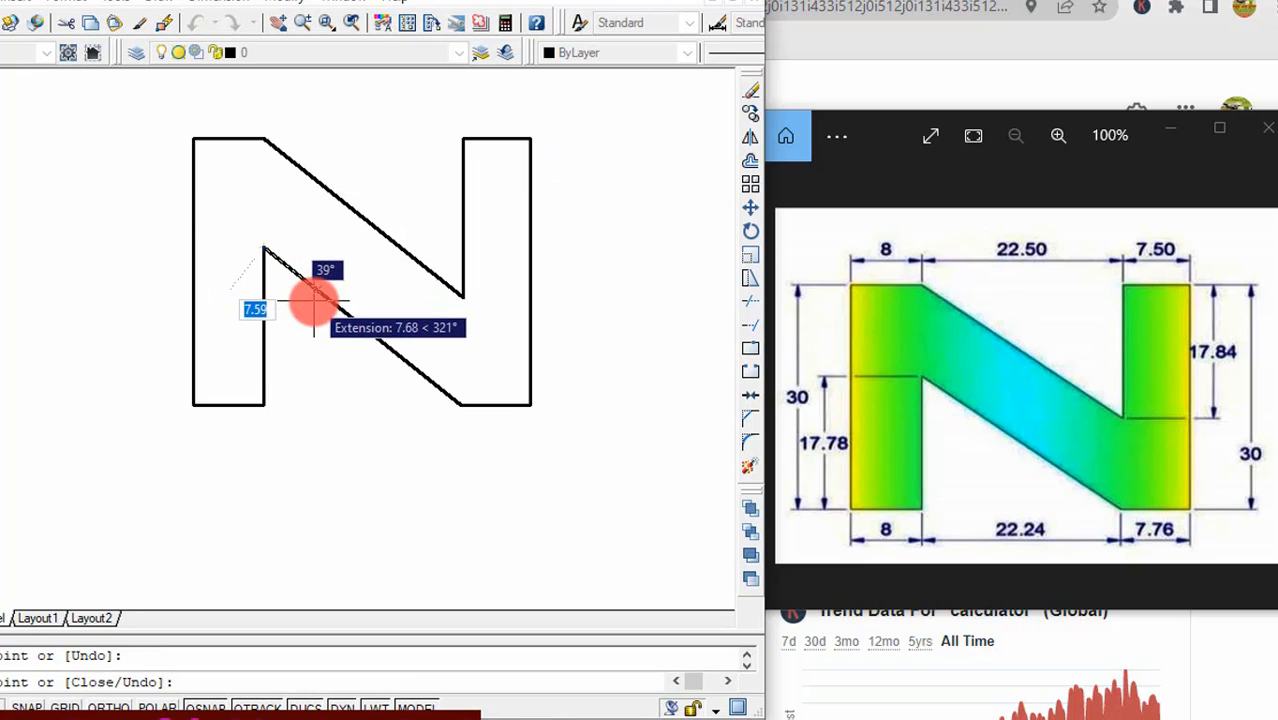
key(Escape)
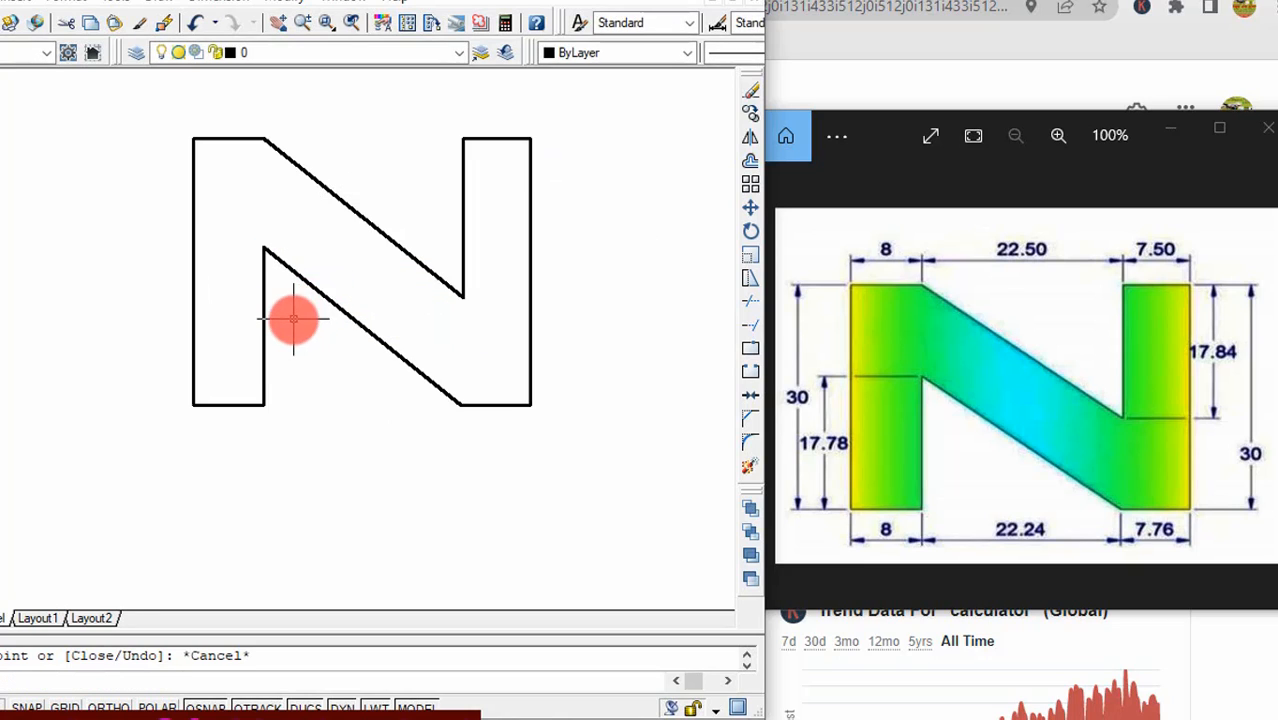
Add a linear dimension to the N's upper-left horizontal edge, placing the dimension line above it.
scroll(484, 293, up, 2)
scroll(442, 285, down, 3)
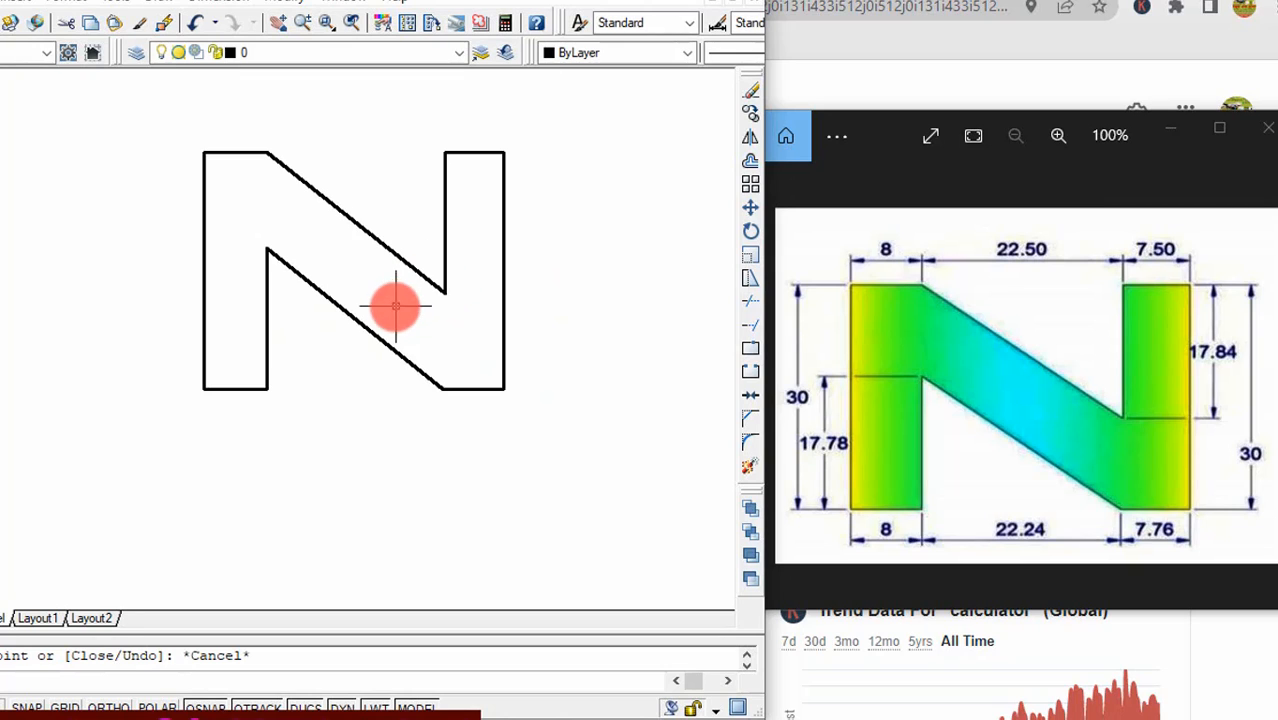
mouse_move(354, 278)
middle_down()
mouse_move(388, 296)
mouse_move(418, 346)
middle_up()
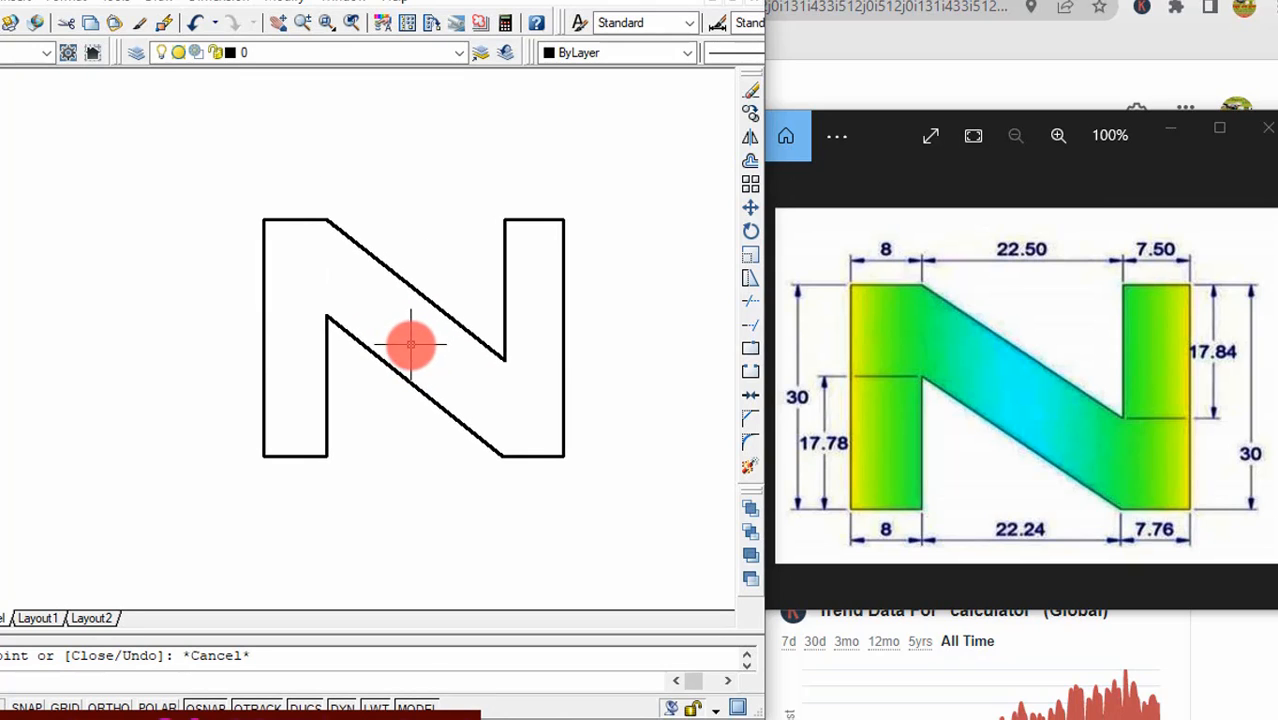
scroll(410, 345, up, 2)
middle_click(436, 334)
middle_click(436, 334)
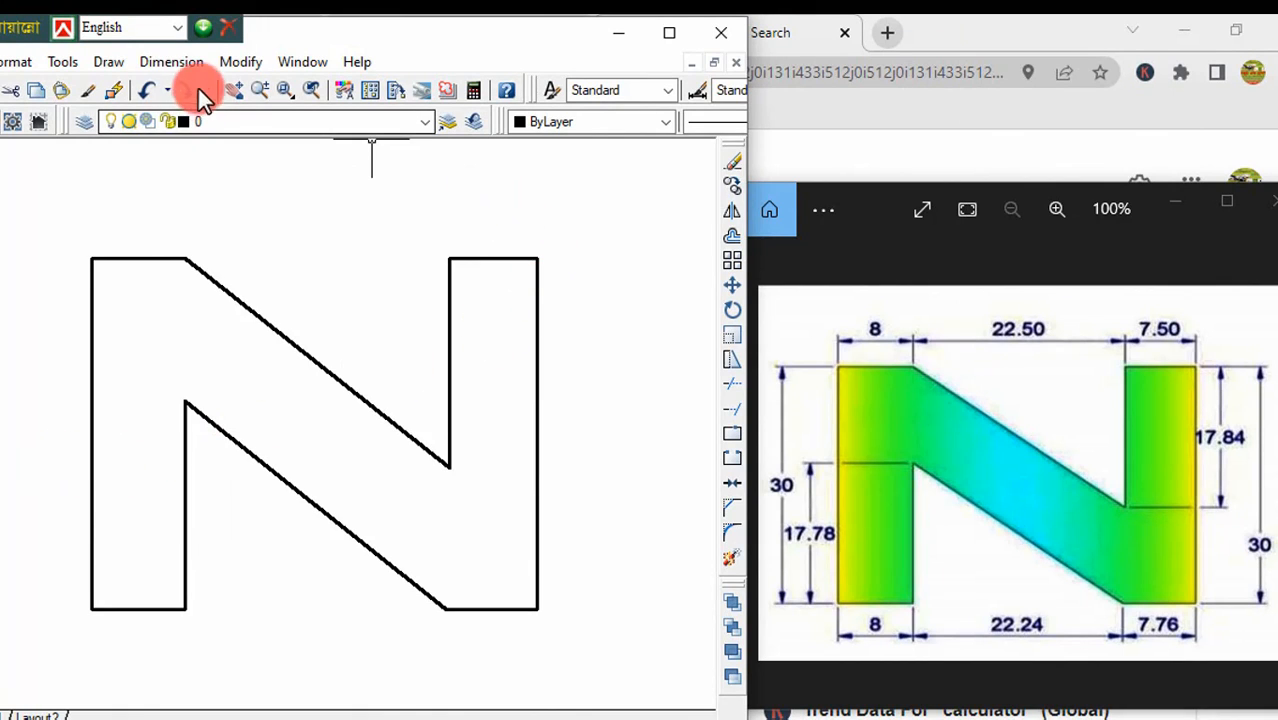
click(172, 62)
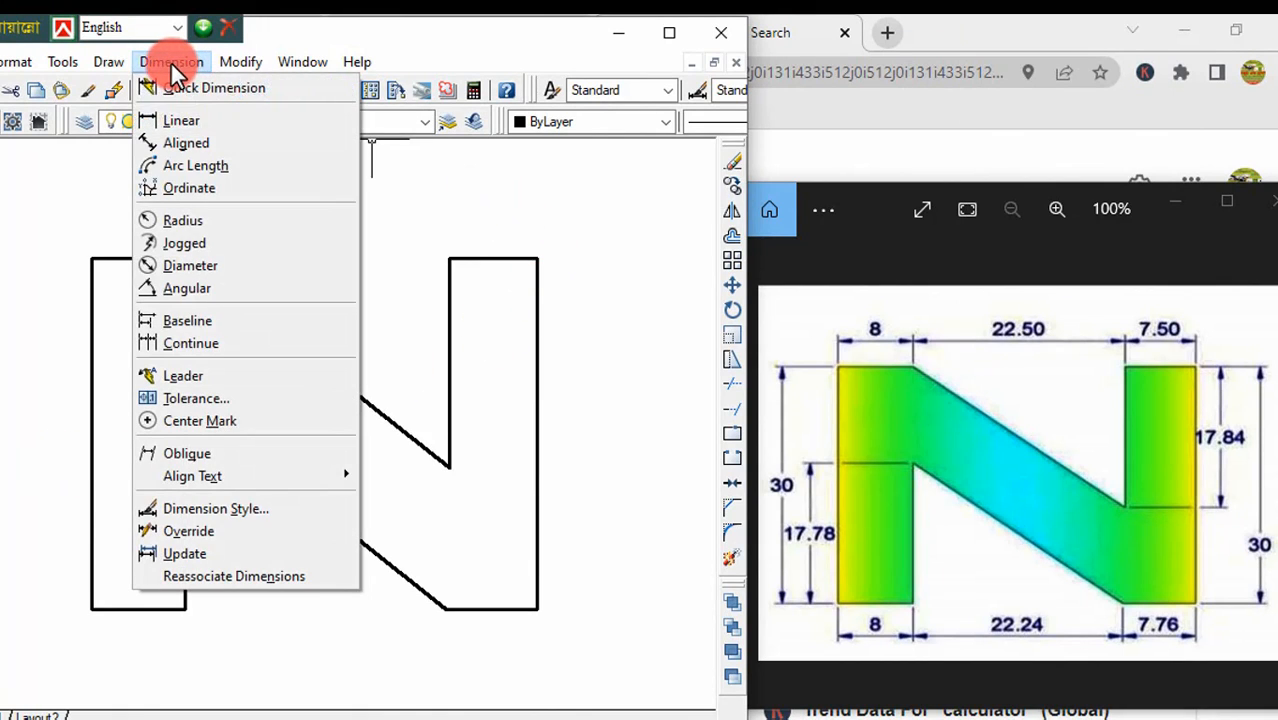
click(180, 120)
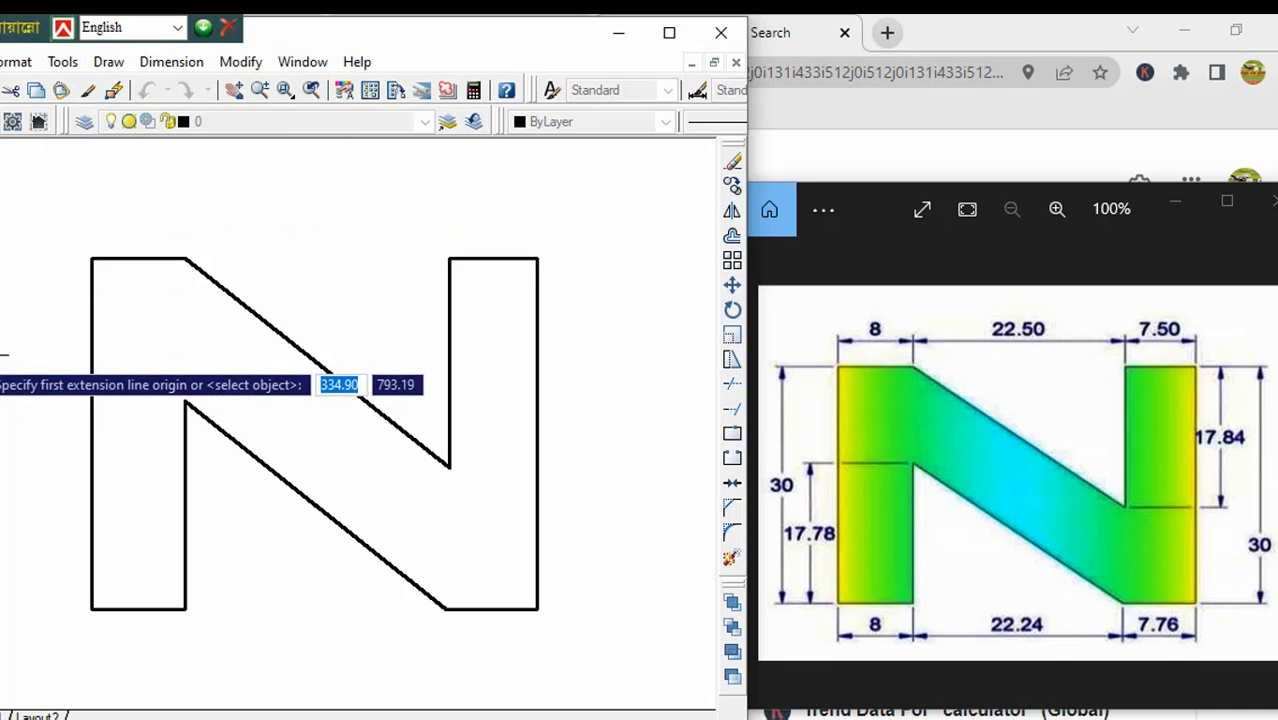
click(92, 258)
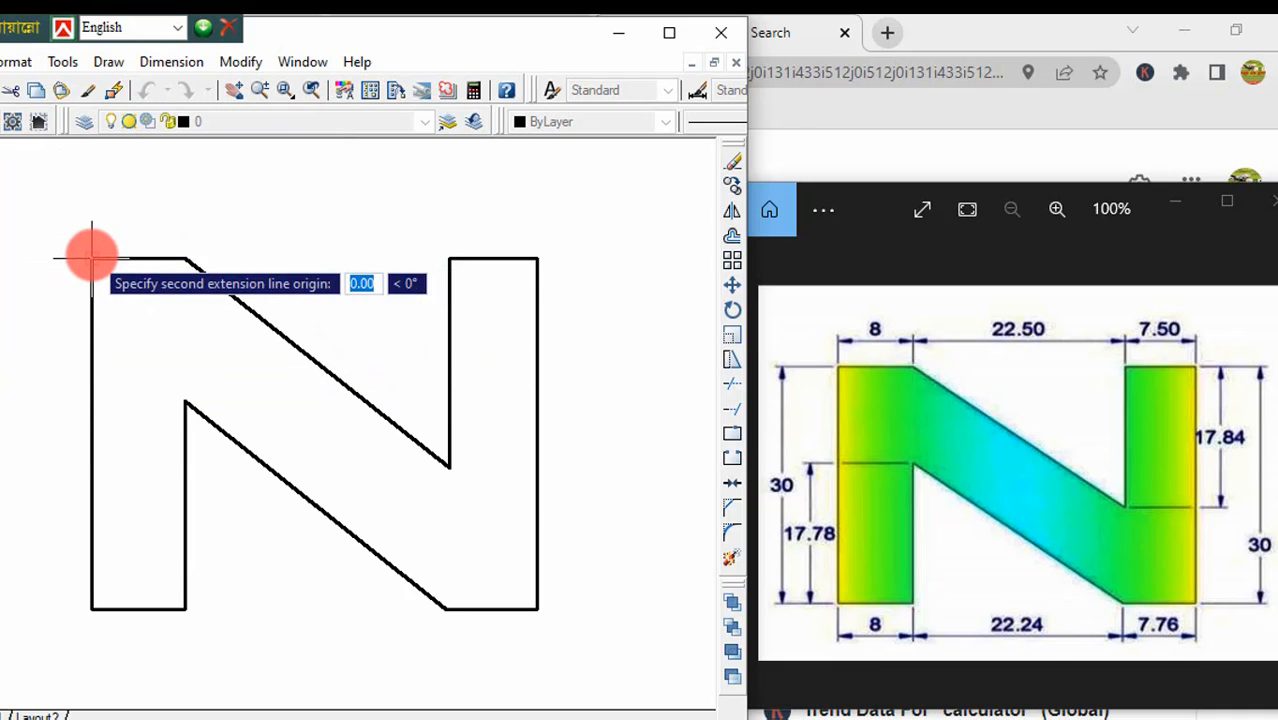
click(186, 259)
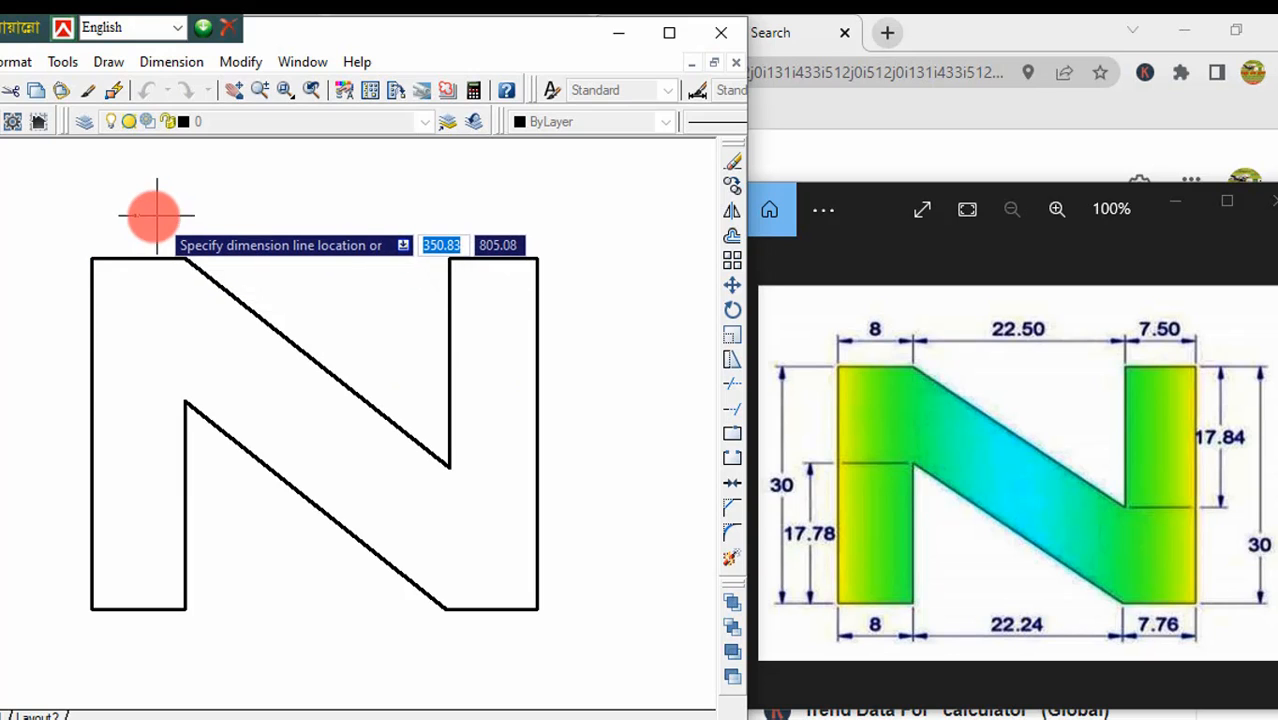
click(120, 220)
Add a vertical linear dimension for the full height of the N's outer left edge, placing it outside the profile.
scroll(125, 225, up, 5)
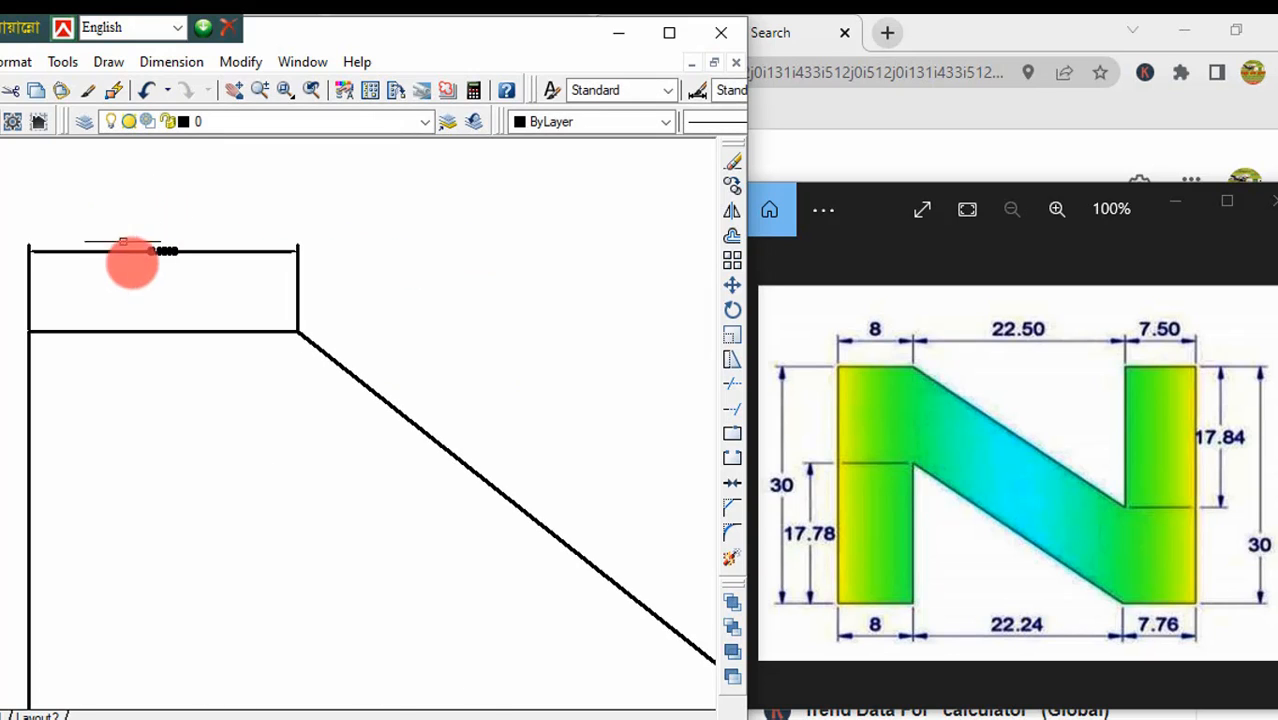
scroll(160, 238, up, 1)
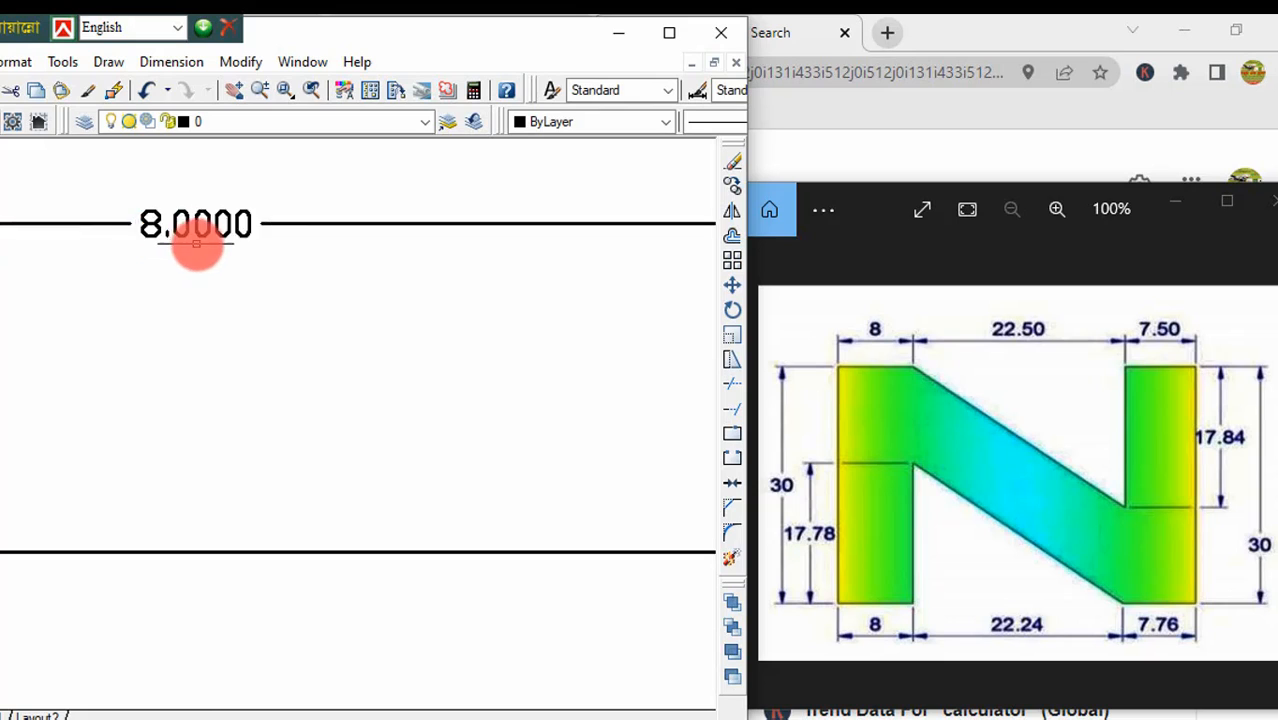
scroll(200, 250, down, 8)
scroll(177, 228, down, 3)
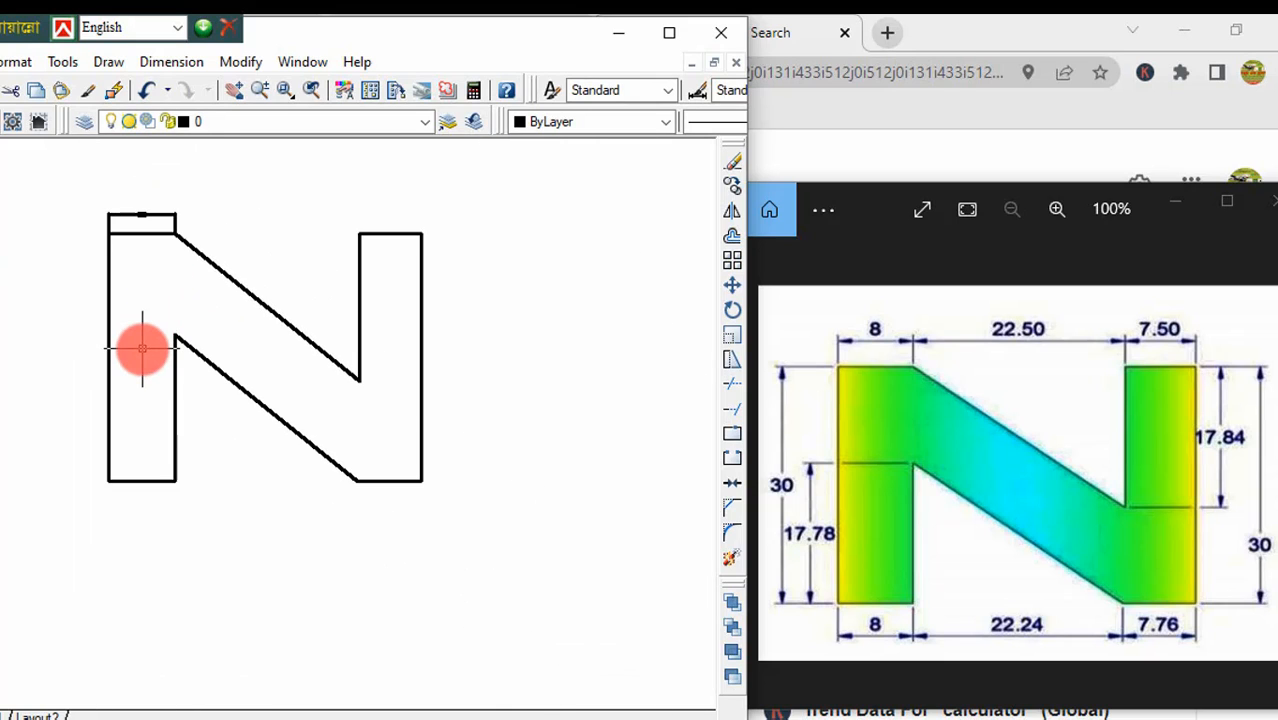
key(Return)
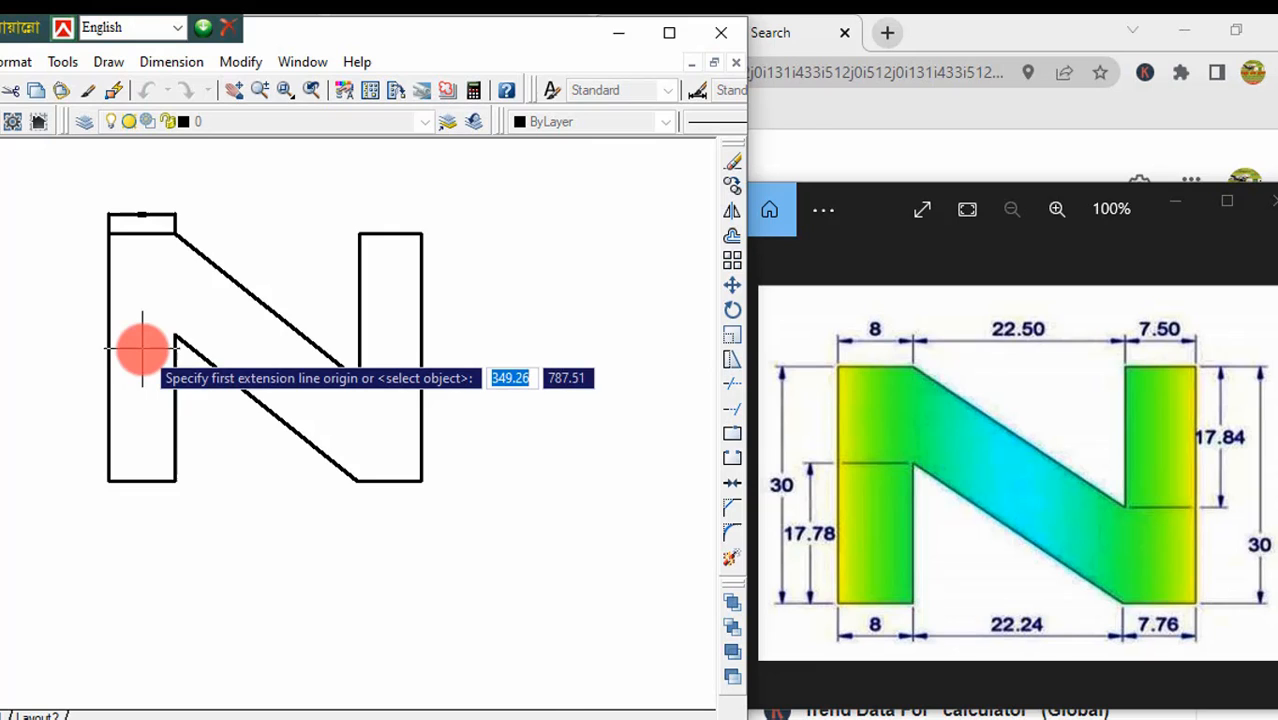
click(108, 234)
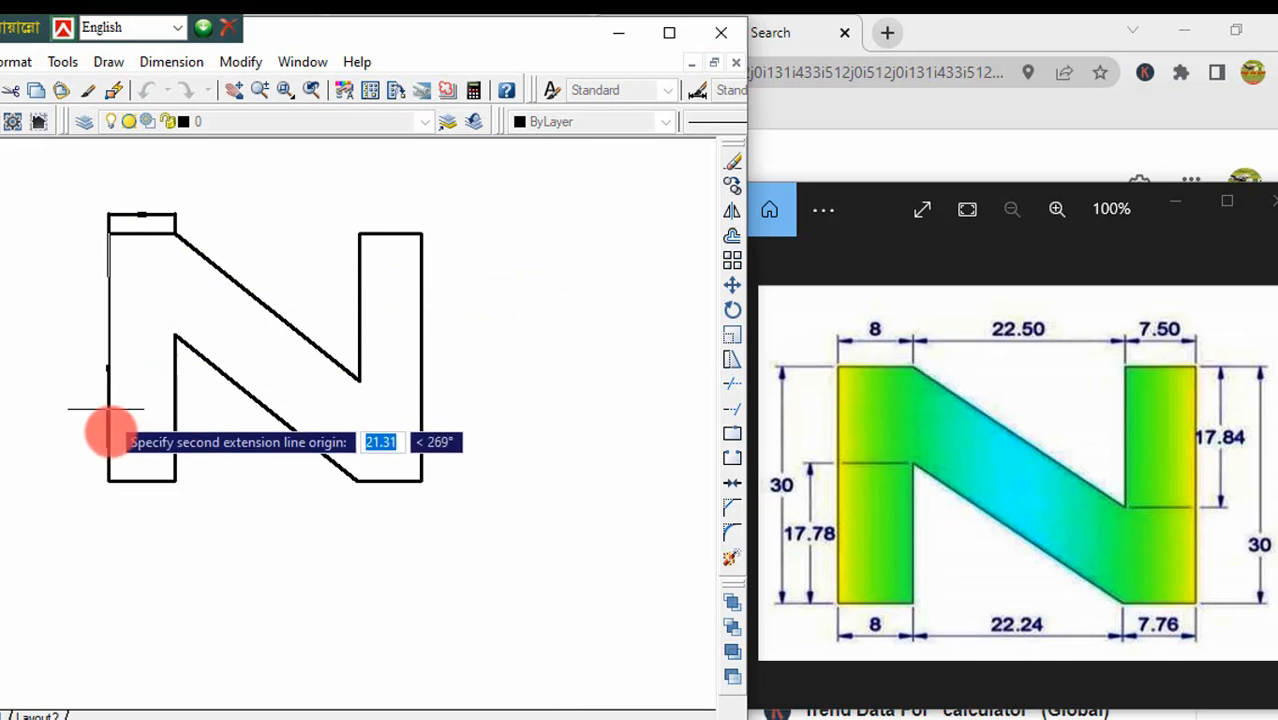
click(108, 481)
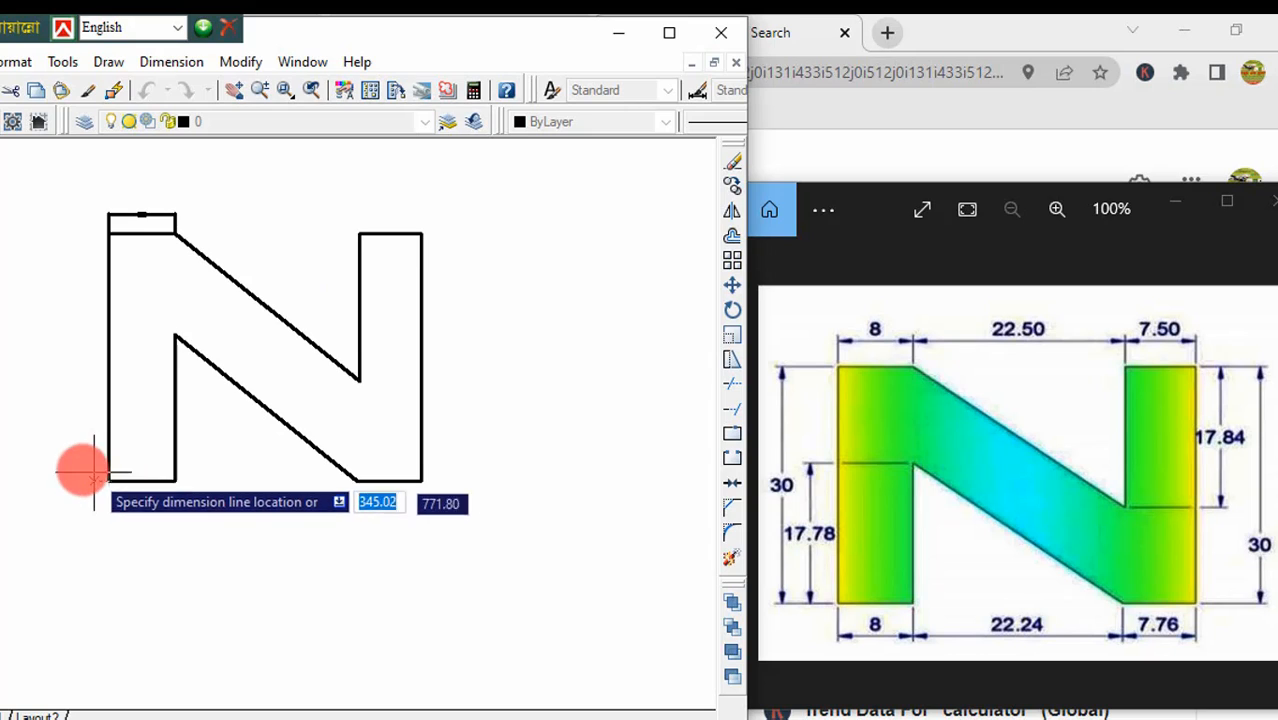
click(48, 450)
Add a linear dimension for the bottom width of the N's left leg, placing the dimension line below it.
scroll(45, 370, up, 9)
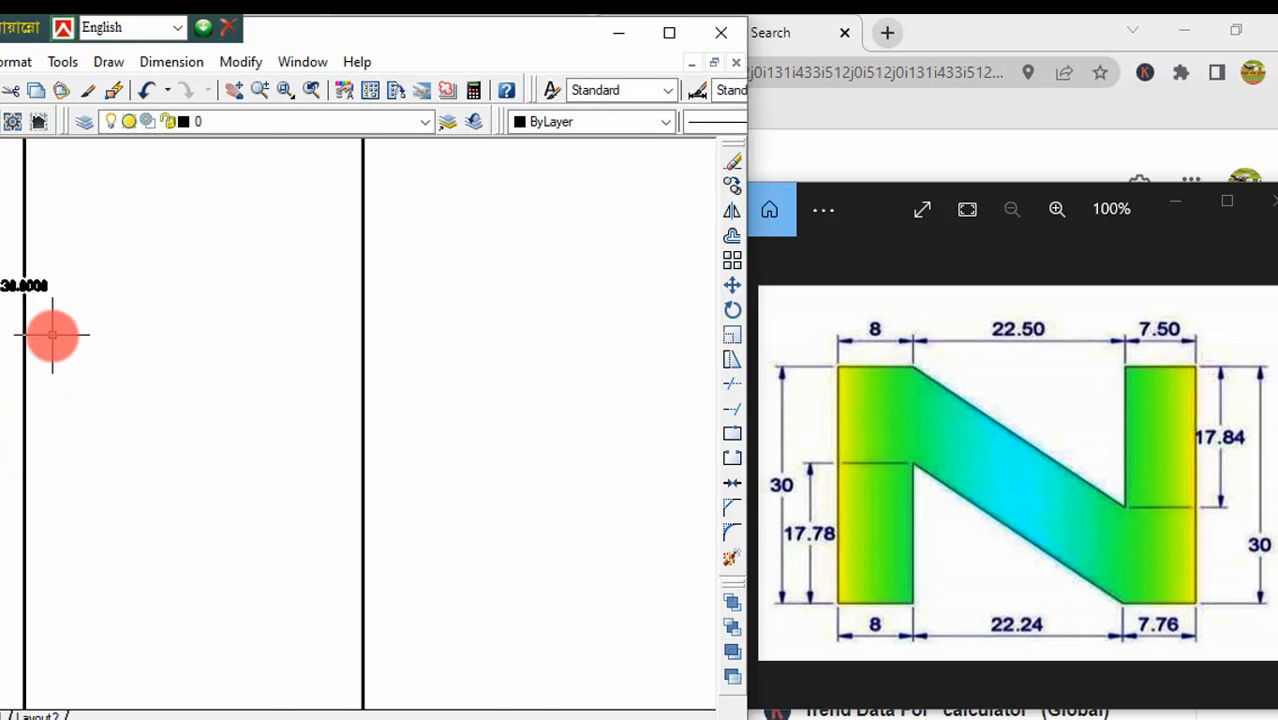
scroll(120, 370, down, 6)
scroll(135, 381, down, 4)
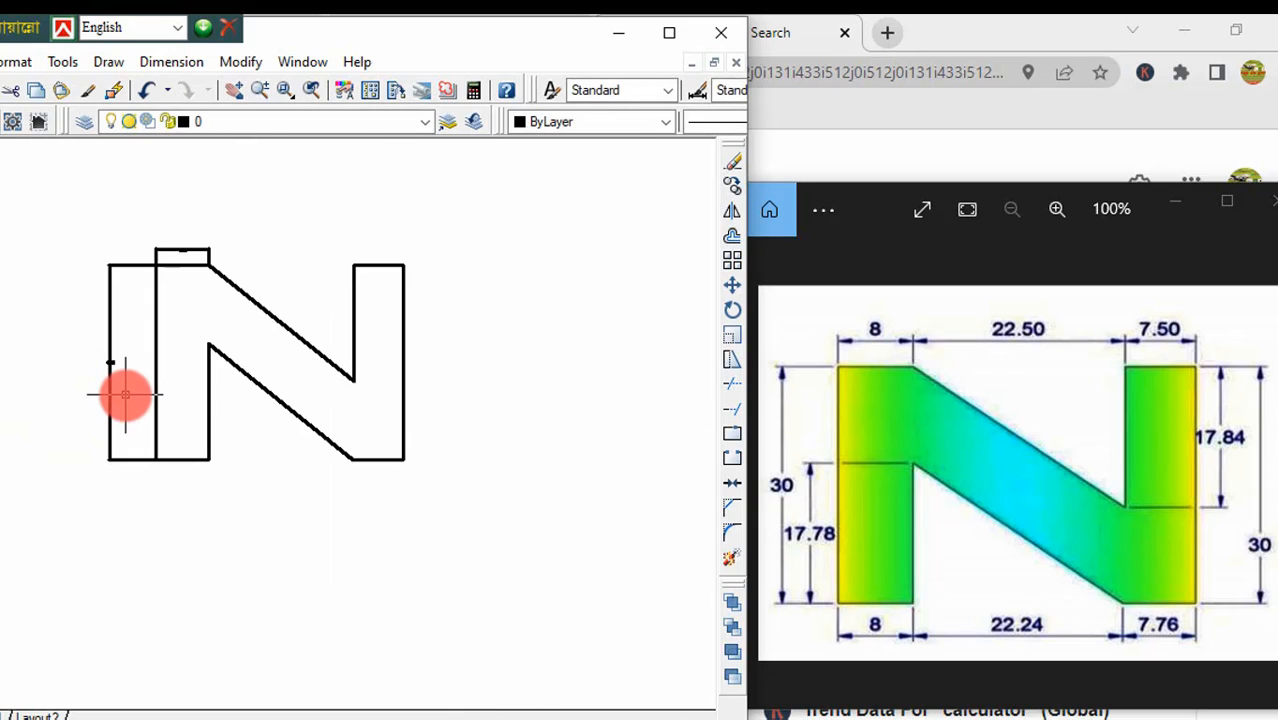
key(Return)
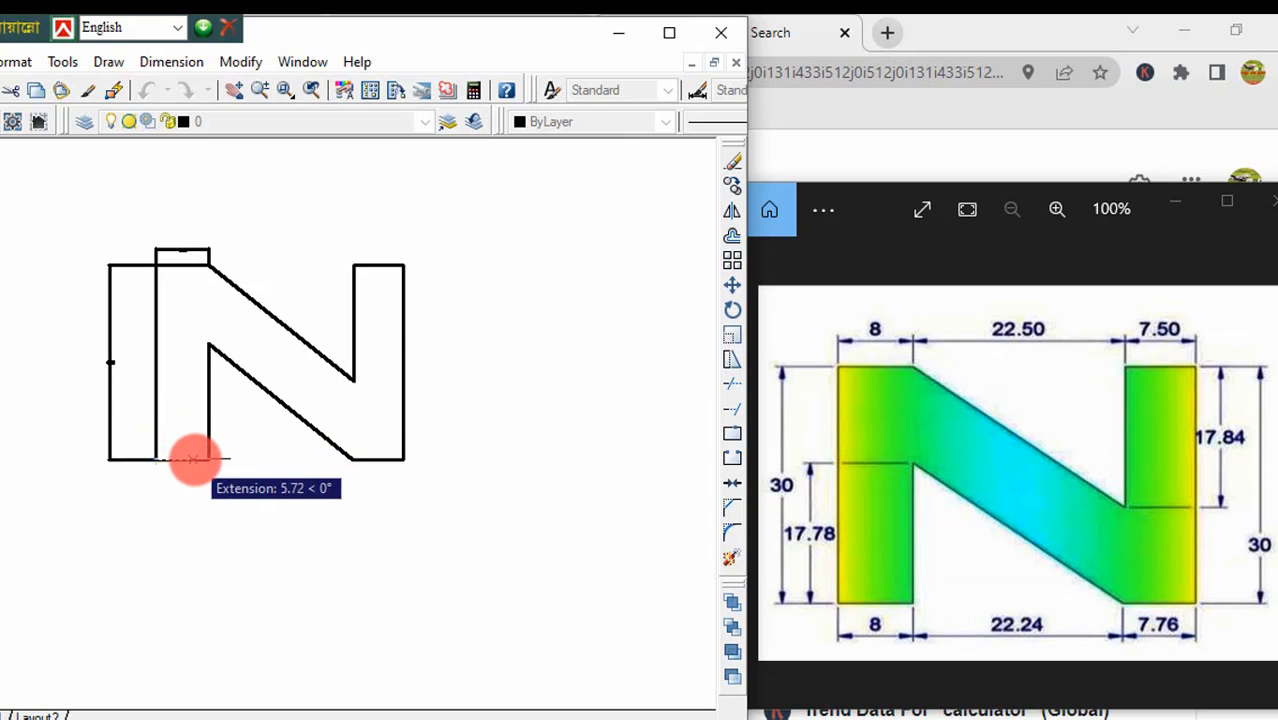
click(199, 459)
click(208, 460)
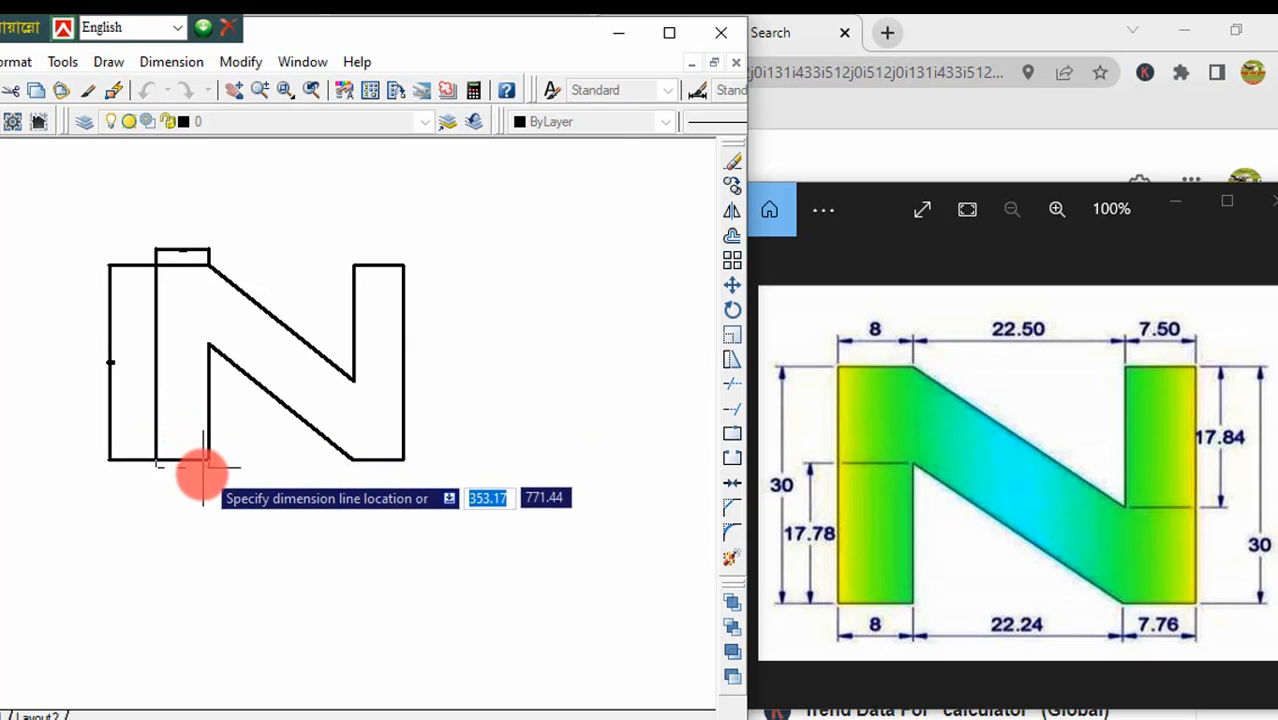
click(203, 476)
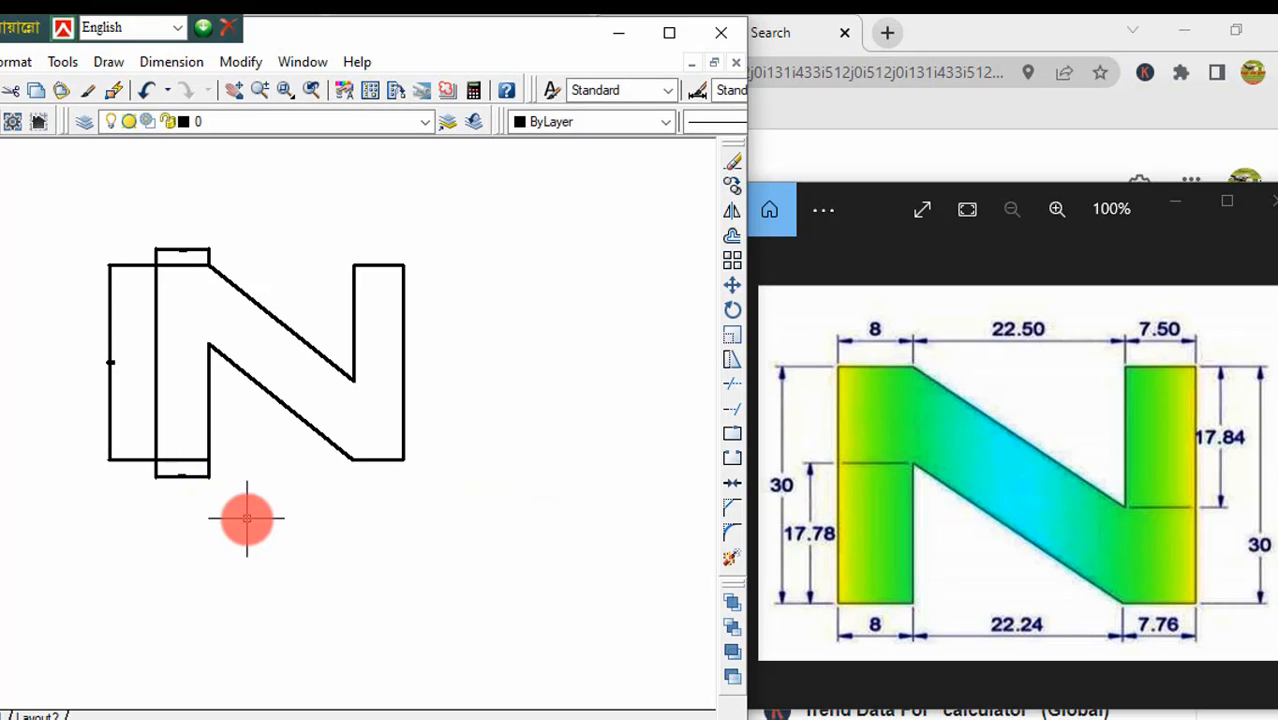
Add a linear dimension across the bottom gap between the left leg and the diagonal's lower end, placing it below the profile.
key(Return)
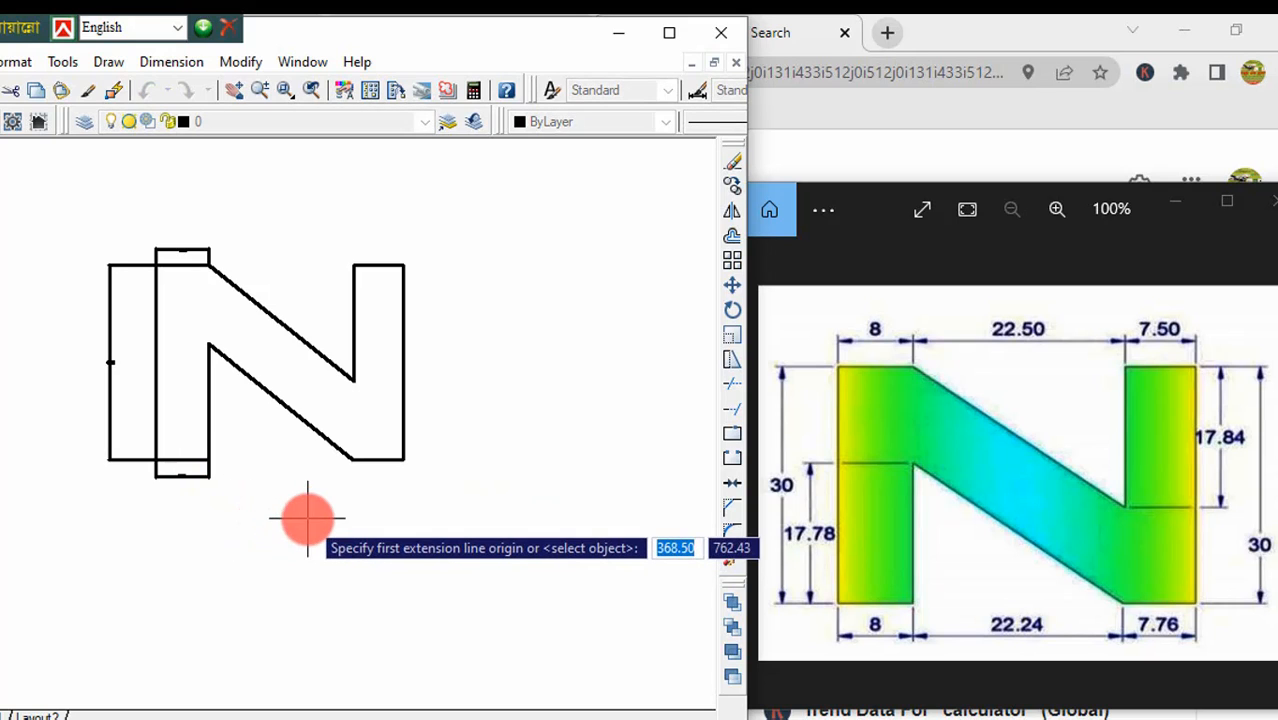
scroll(305, 518, up, 5)
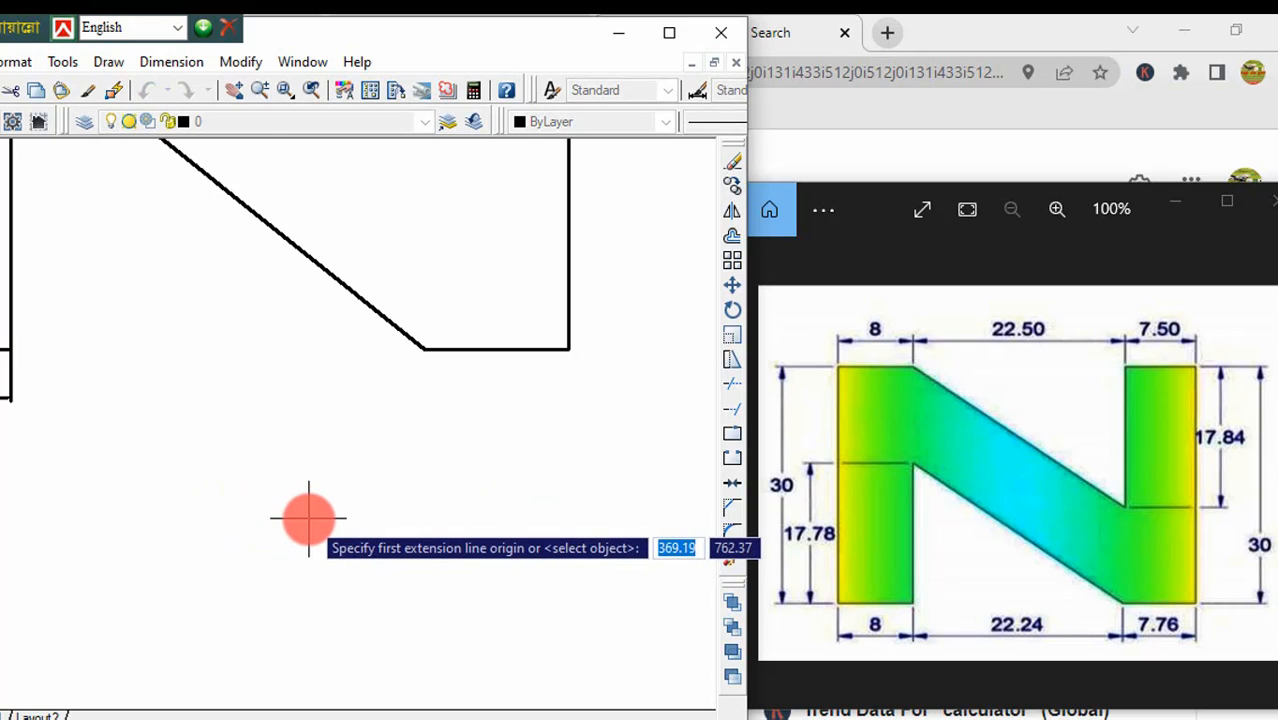
click(12, 350)
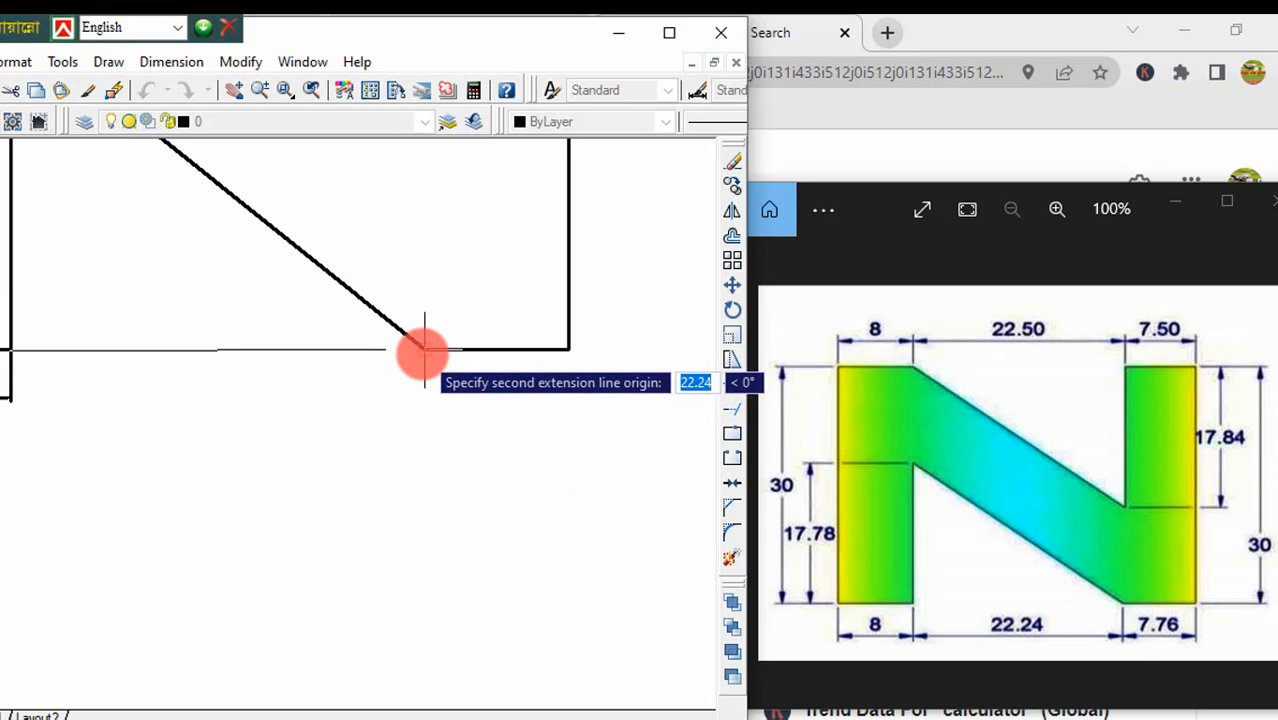
click(424, 349)
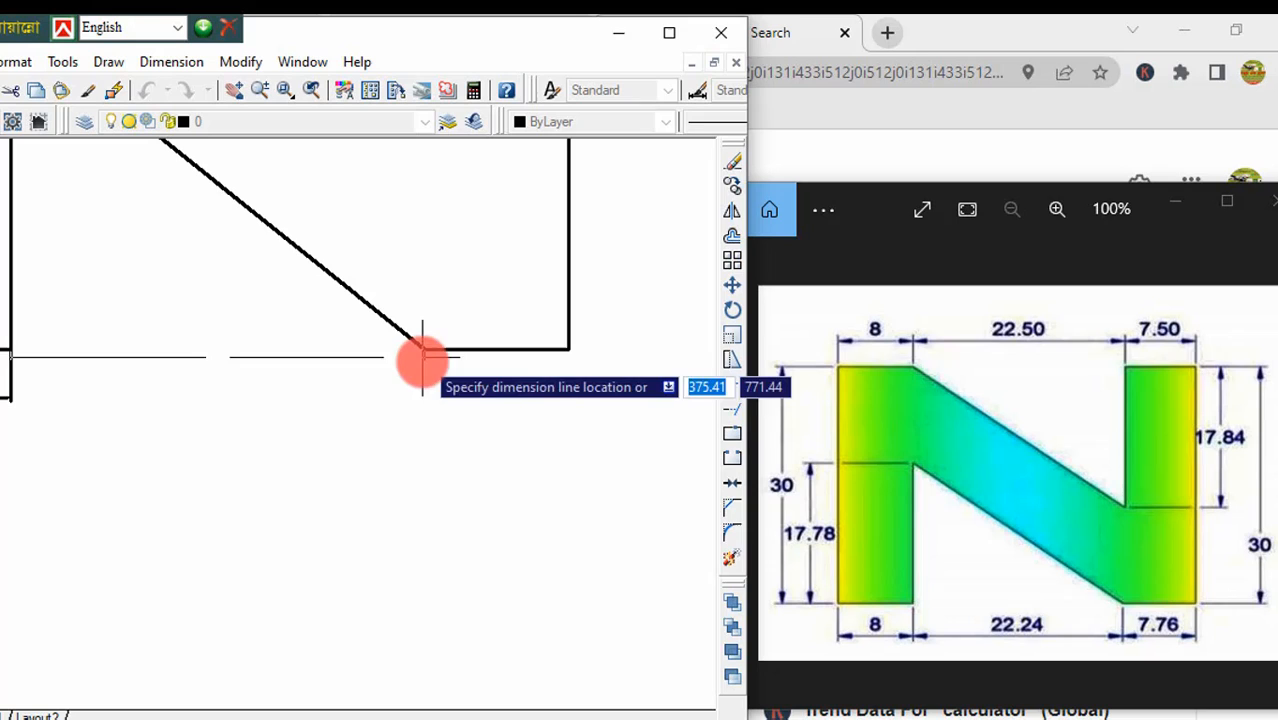
click(404, 397)
Add a linear dimension for the bottom edge of the N's right leg, placing the dimension line below it.
key(Return)
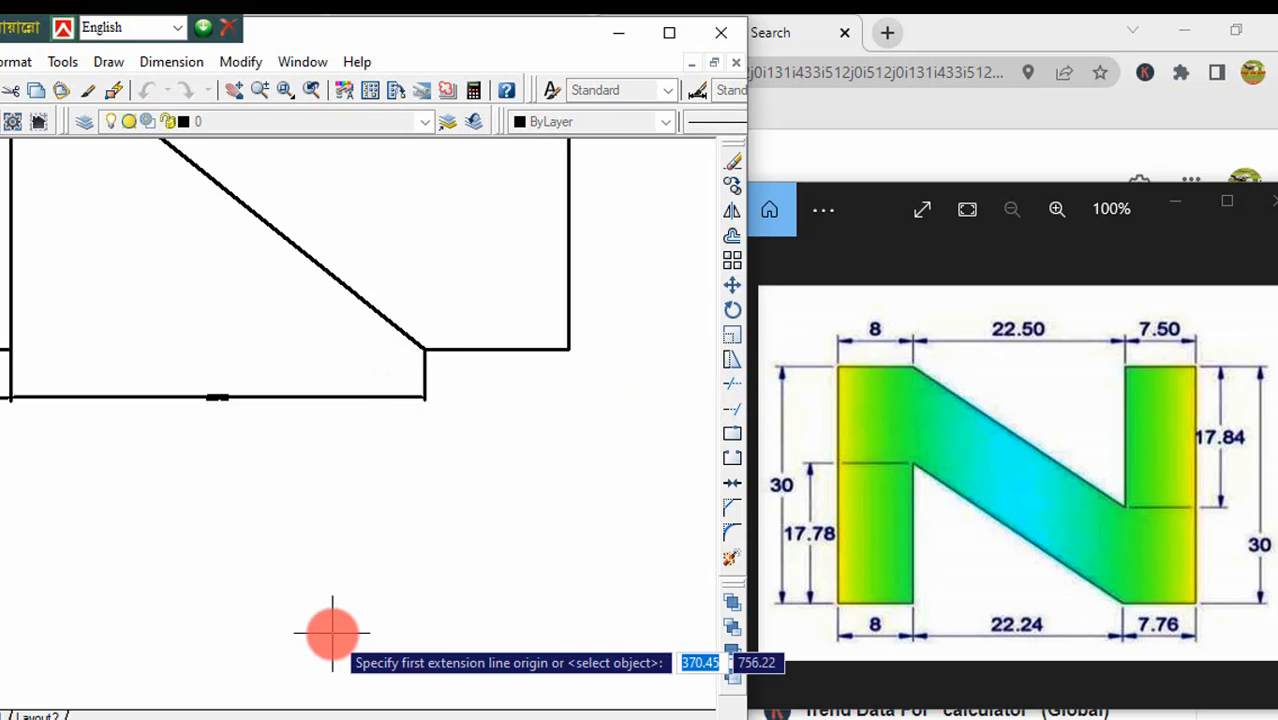
click(568, 349)
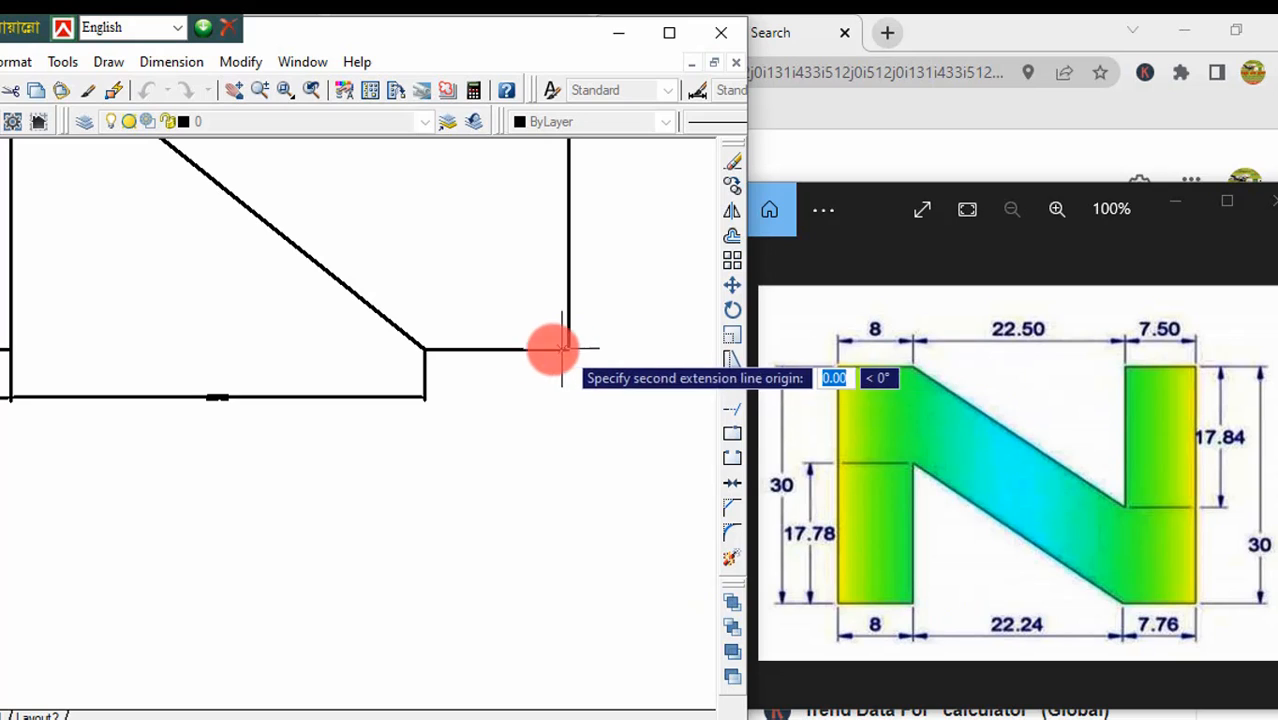
click(428, 349)
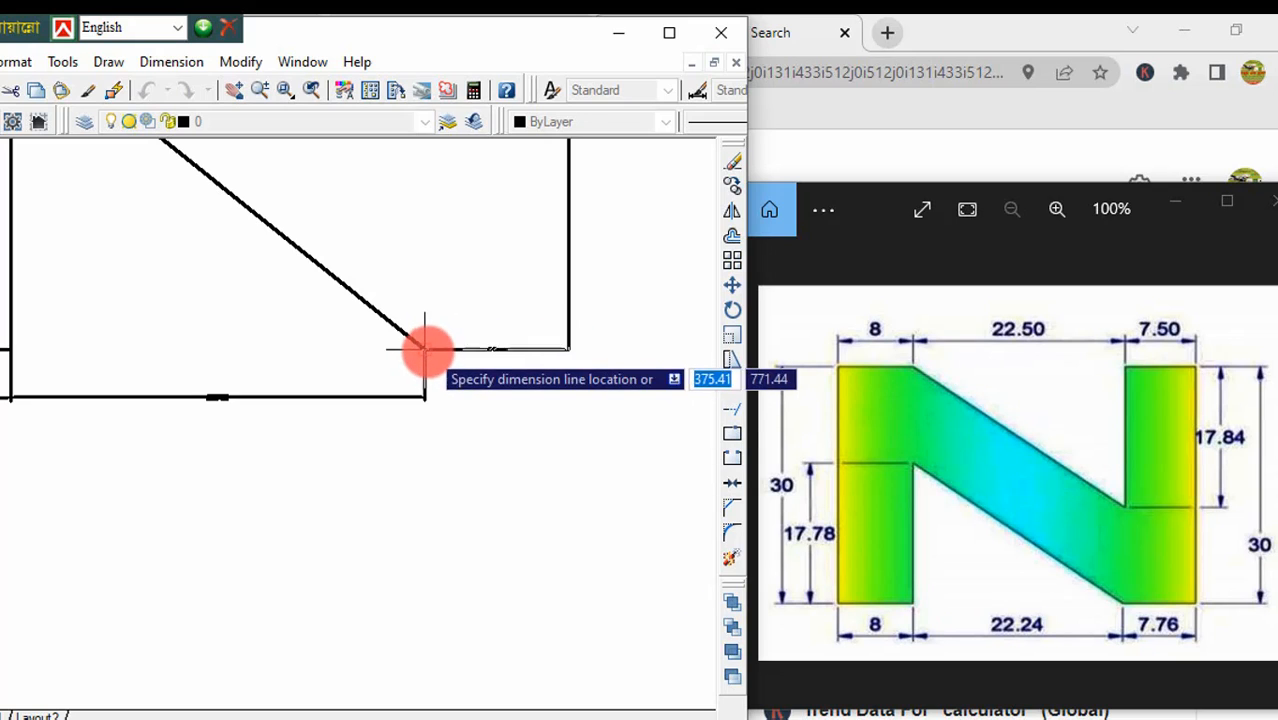
click(443, 397)
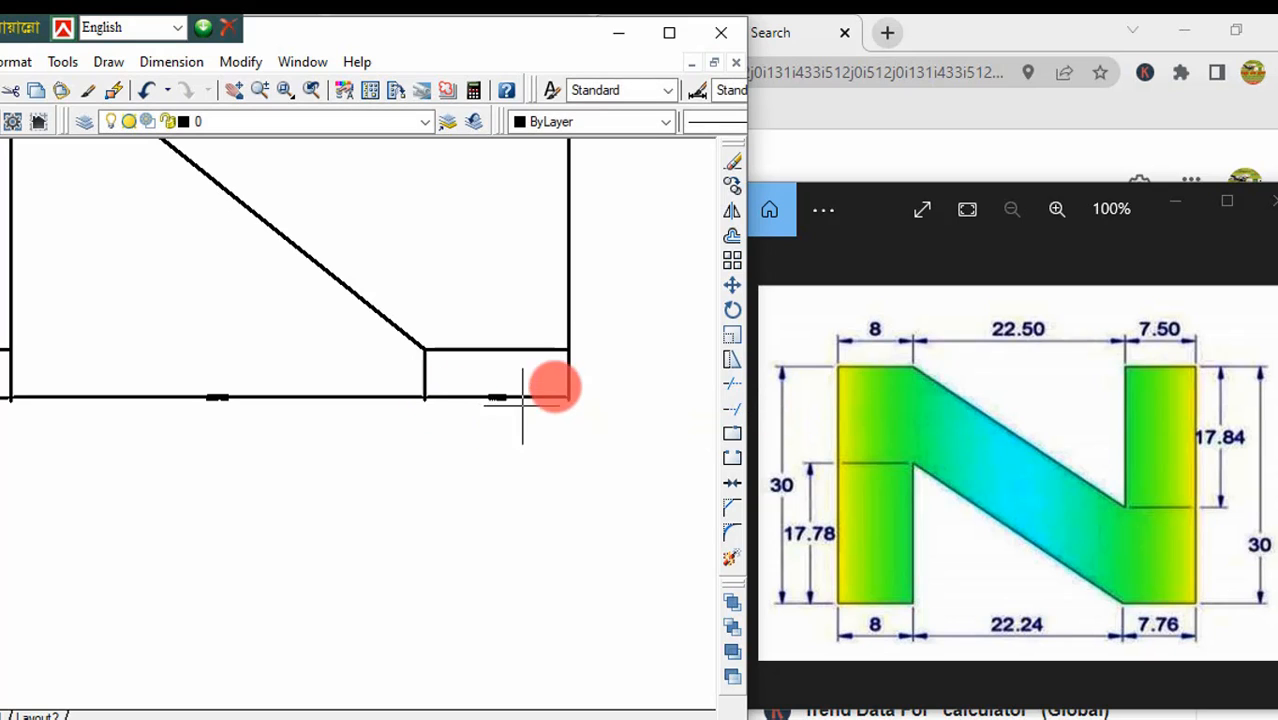
Add a vertical linear dimension for the full height of the N's outer right edge, placing it just outside the profile.
scroll(605, 321, down, 3)
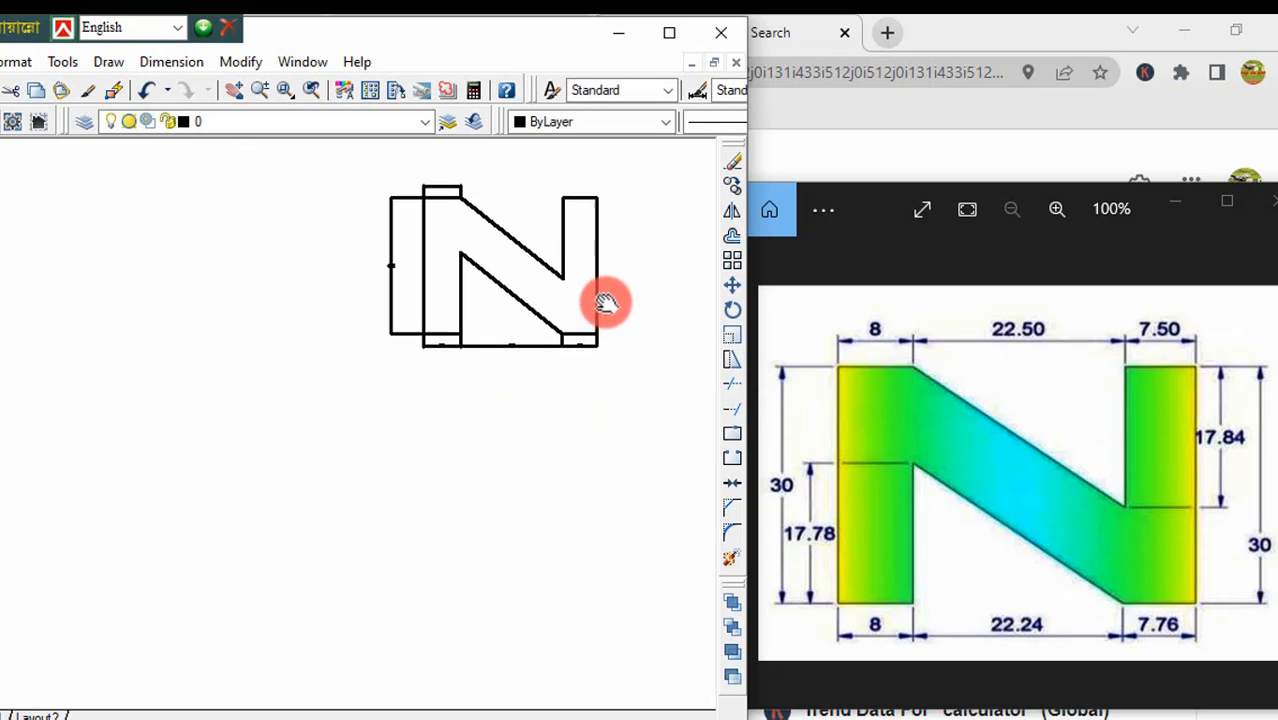
middle_drag(608, 303, 437, 428)
scroll(437, 428, up, 2)
scroll(440, 402, up, 2)
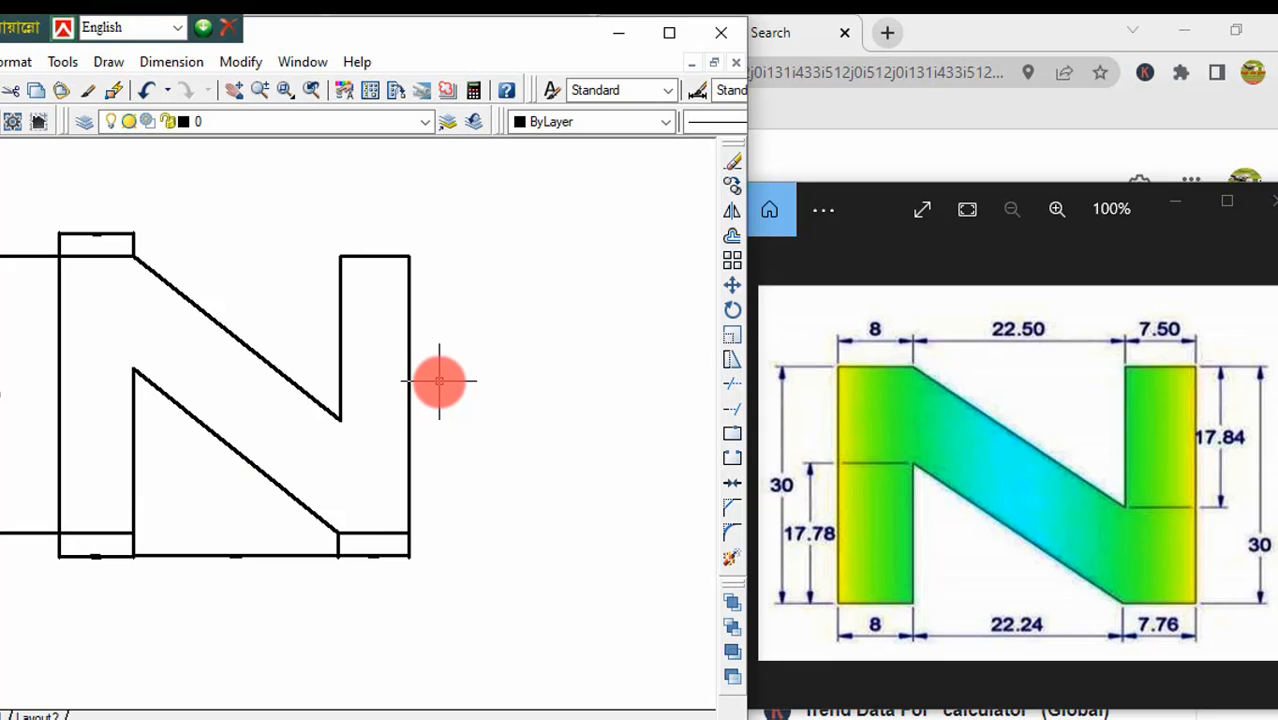
key(Return)
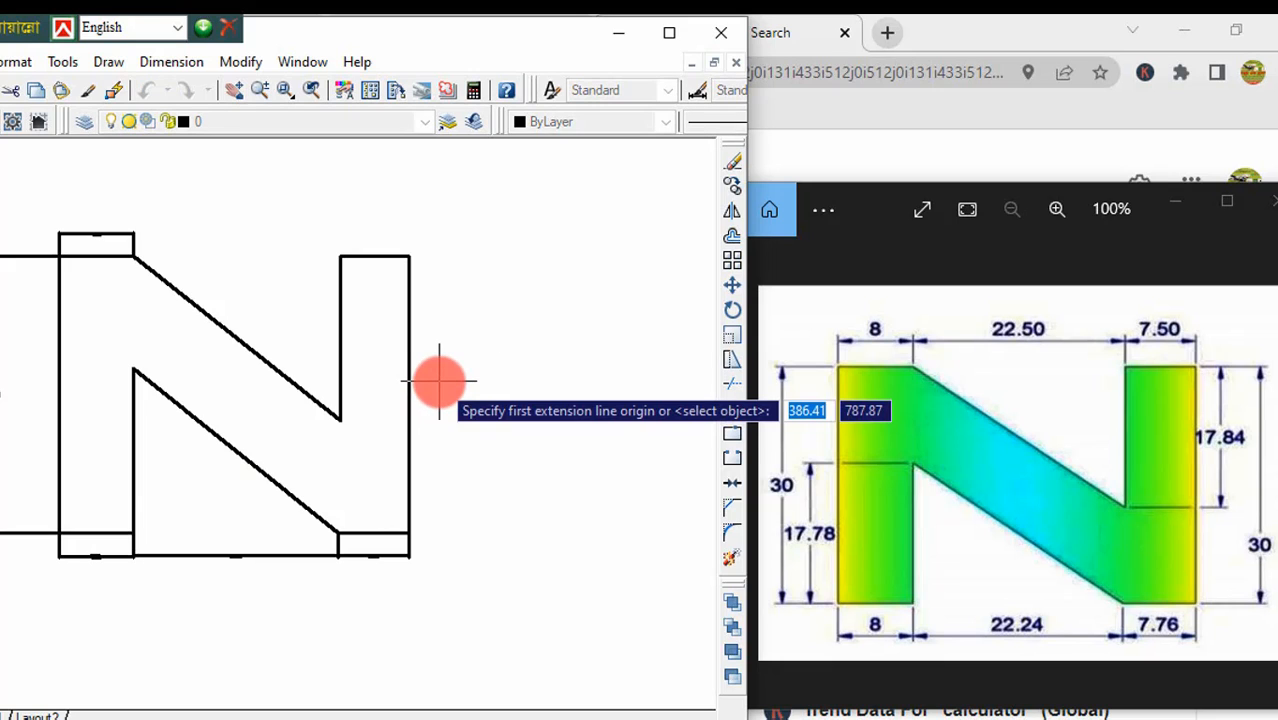
click(409, 257)
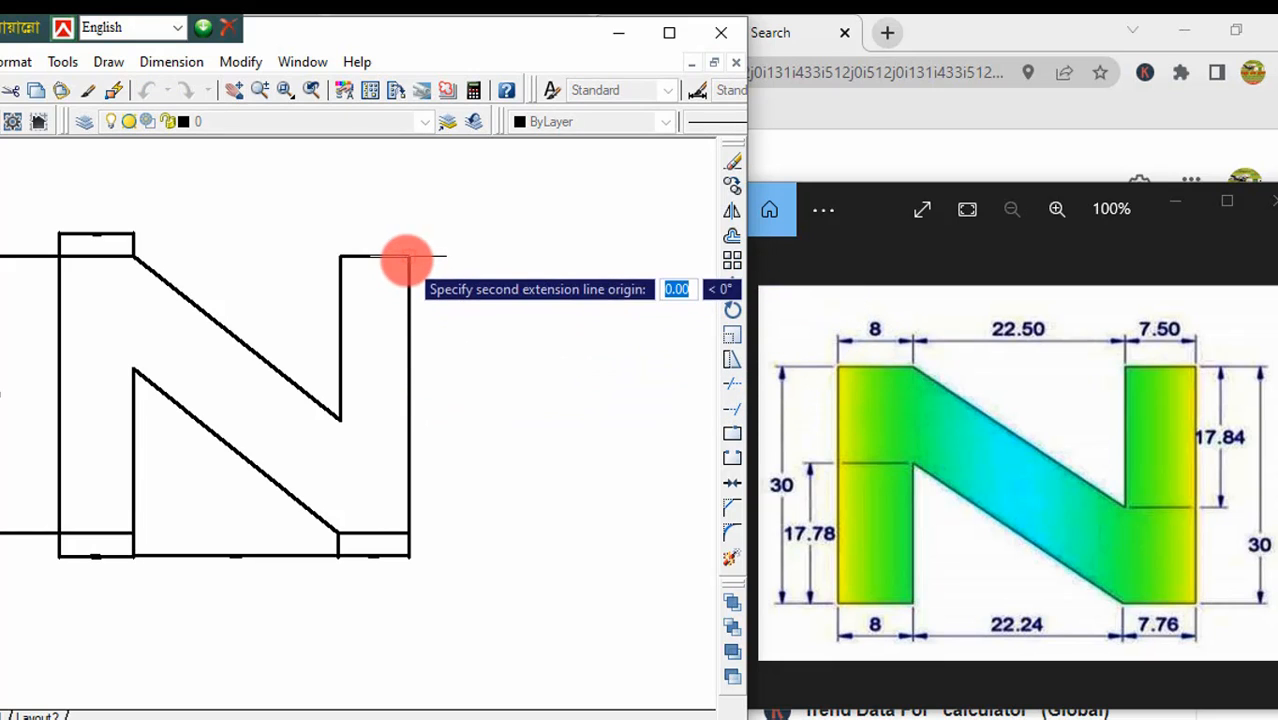
click(409, 533)
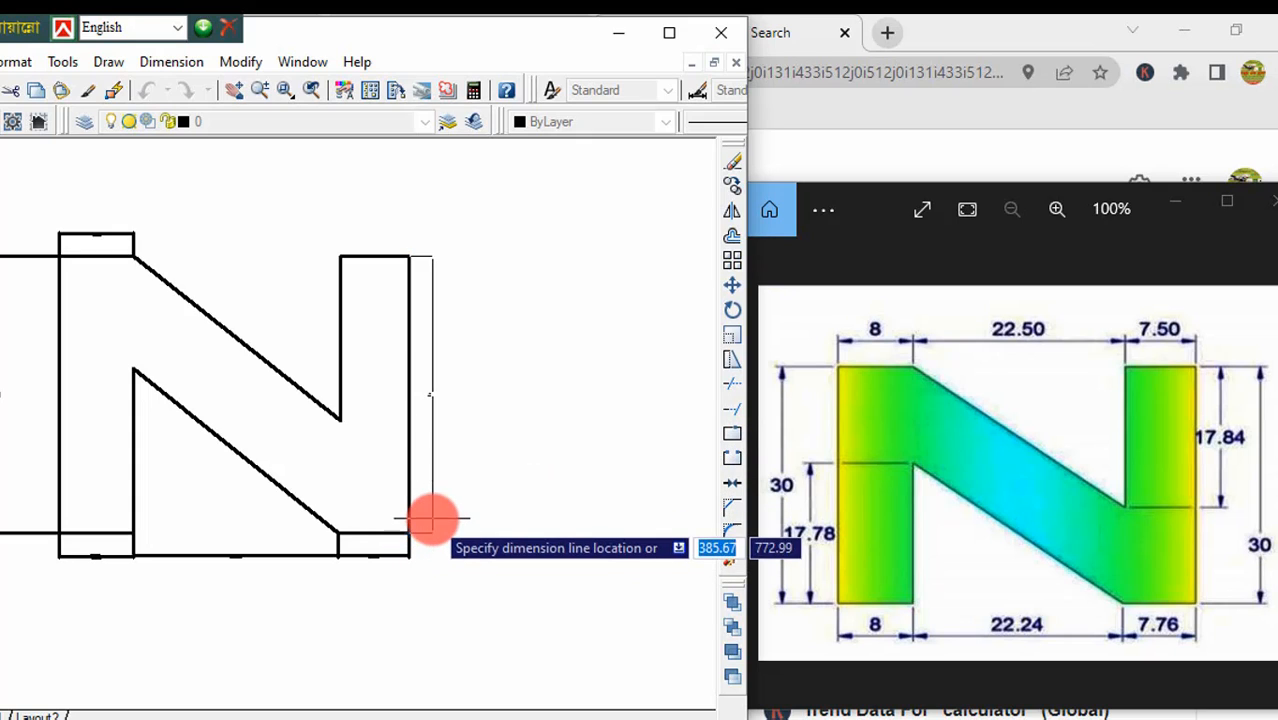
click(432, 518)
Add a vertical linear dimension for the right leg's inner edge, placing it outside the full-height dimension on the right.
key(Return)
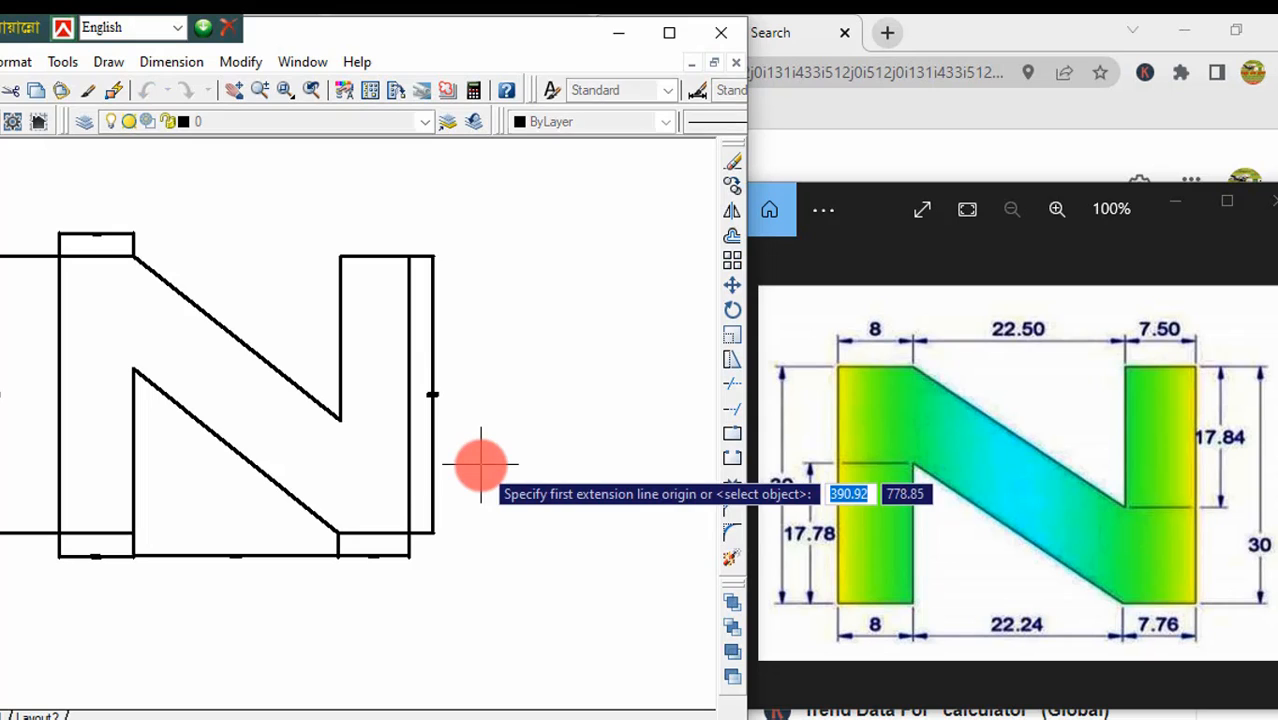
click(340, 257)
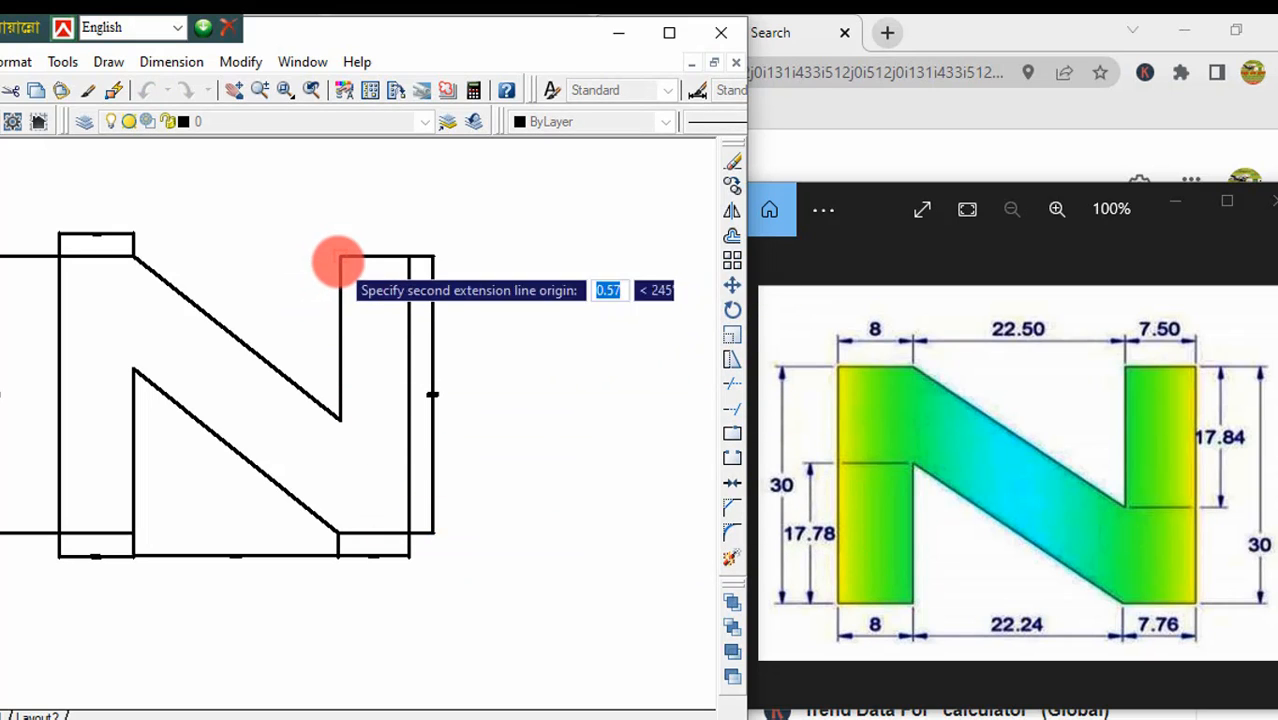
click(340, 420)
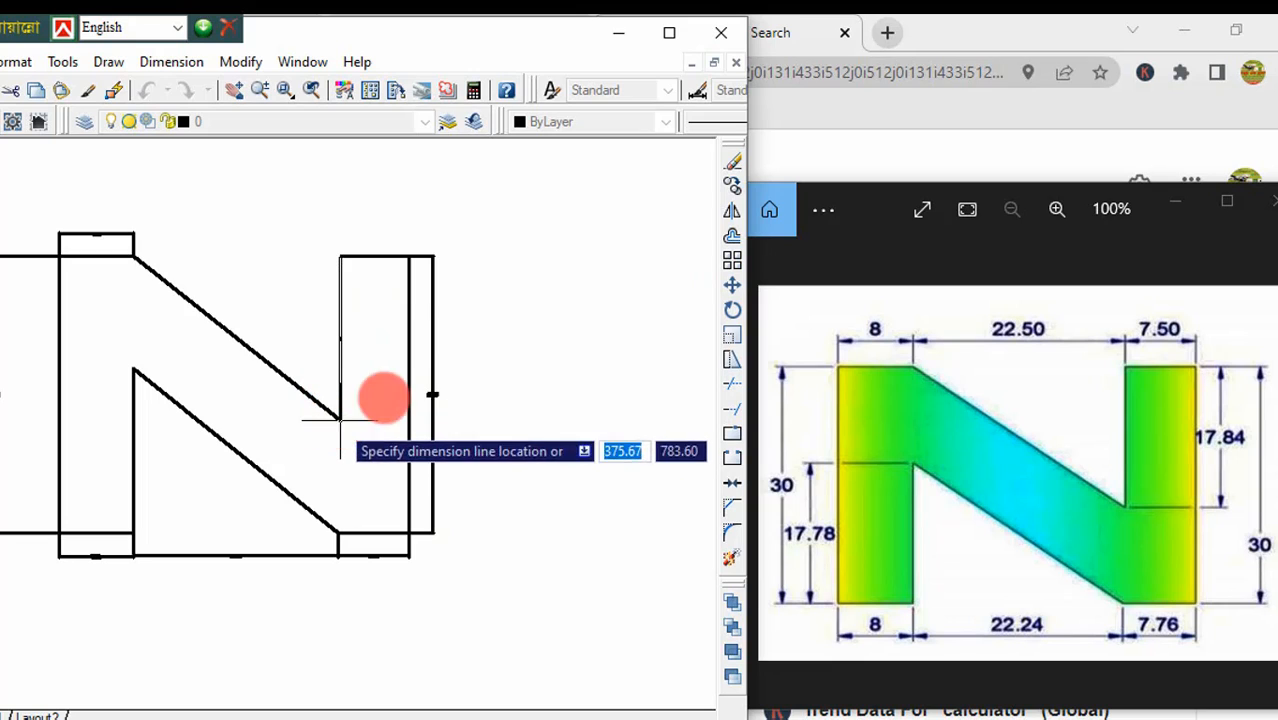
click(476, 386)
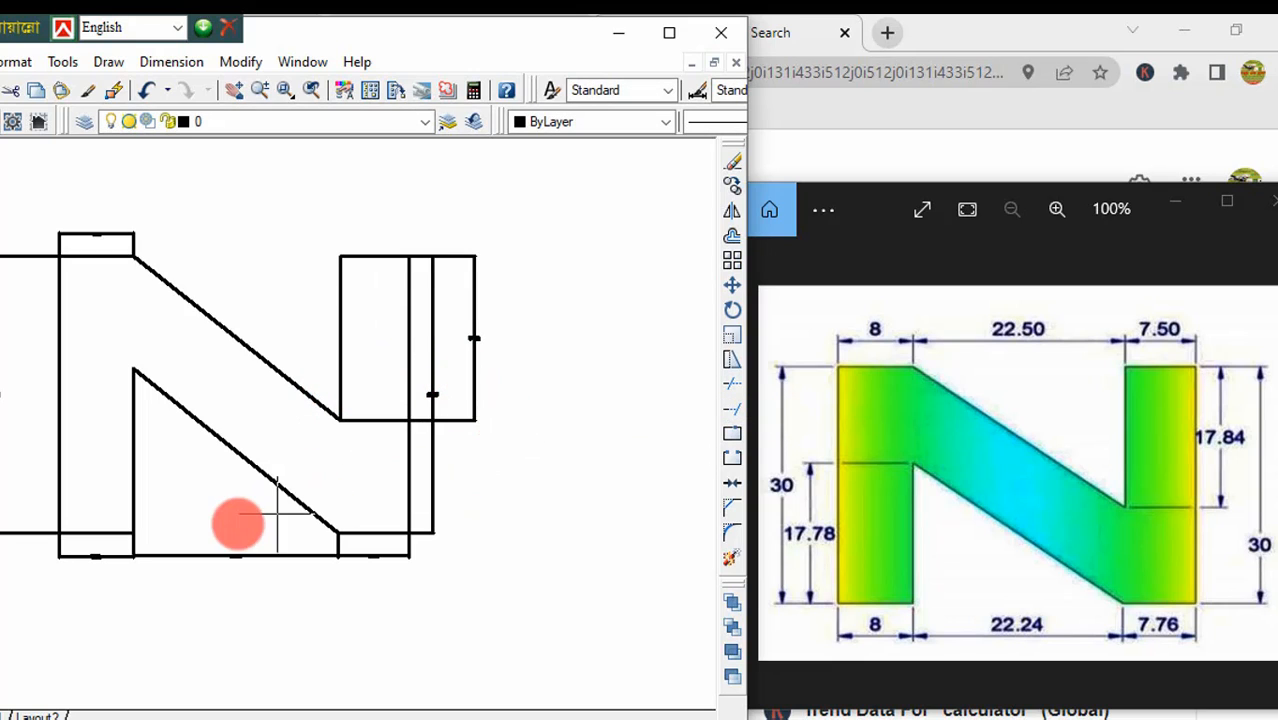
Add a vertical linear dimension for the left leg's inner edge, placing the dimension line just outside the profile's left edge.
key(Return)
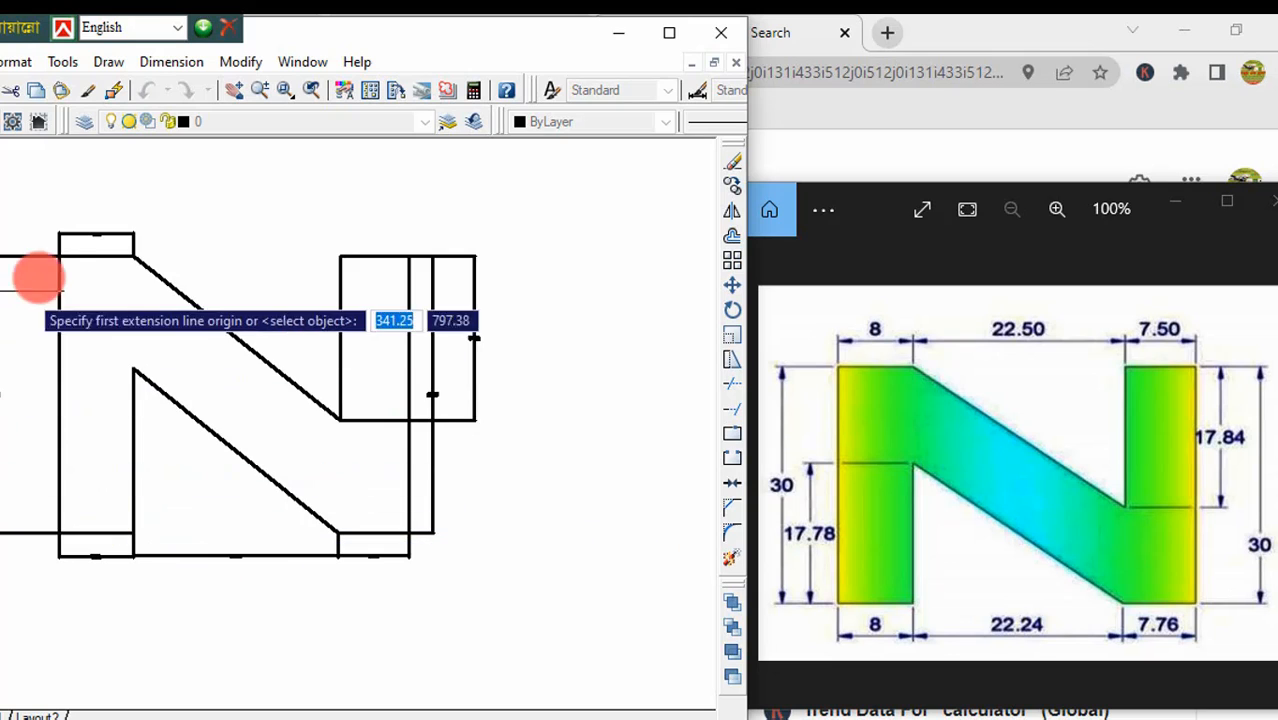
click(60, 257)
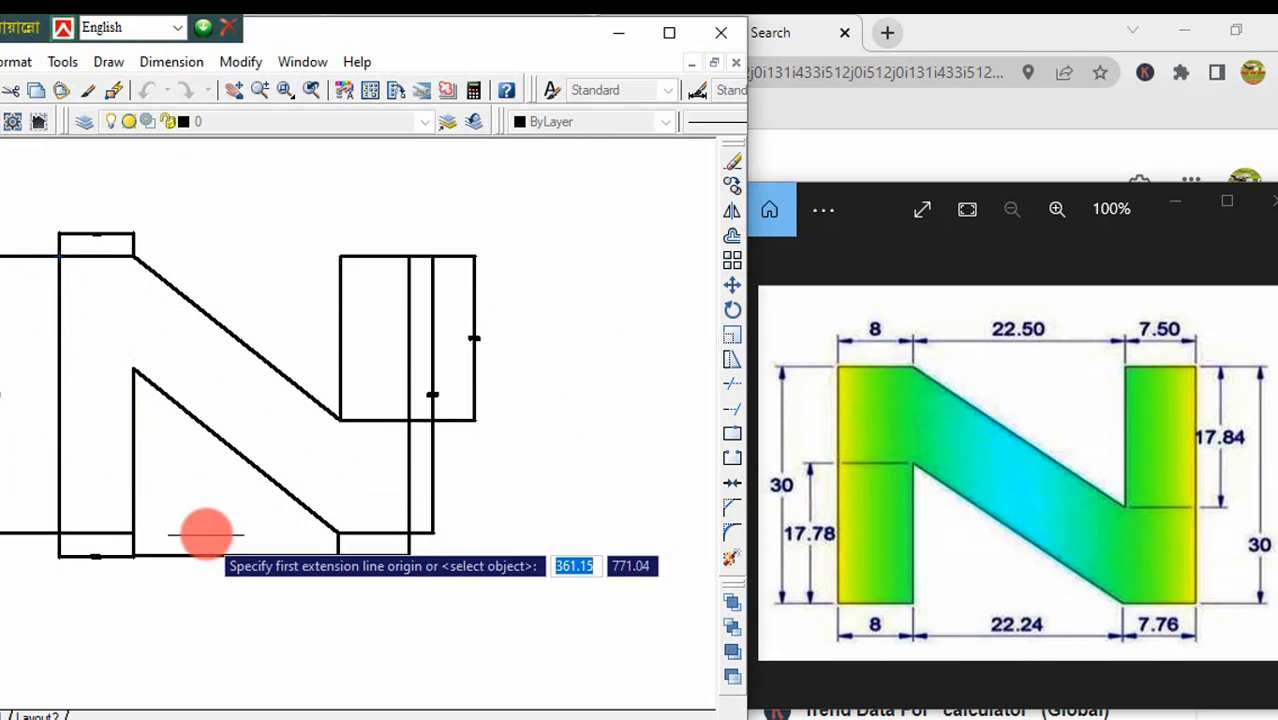
click(133, 370)
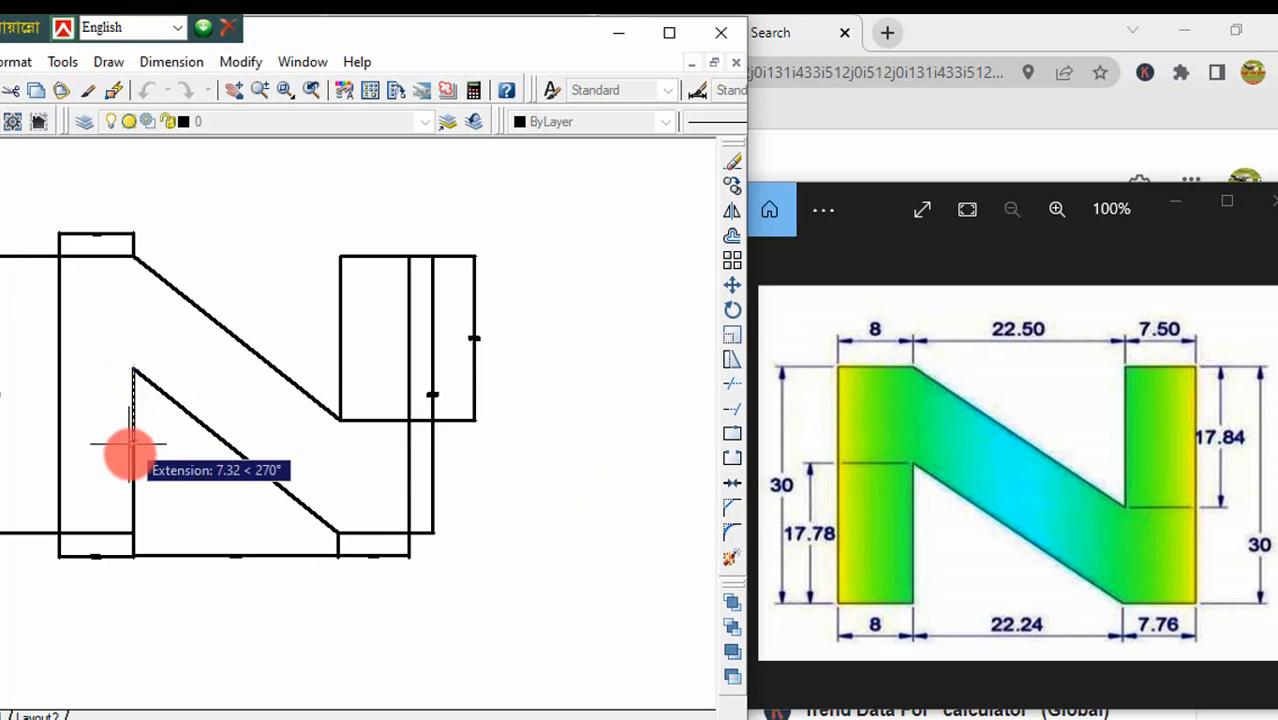
click(132, 532)
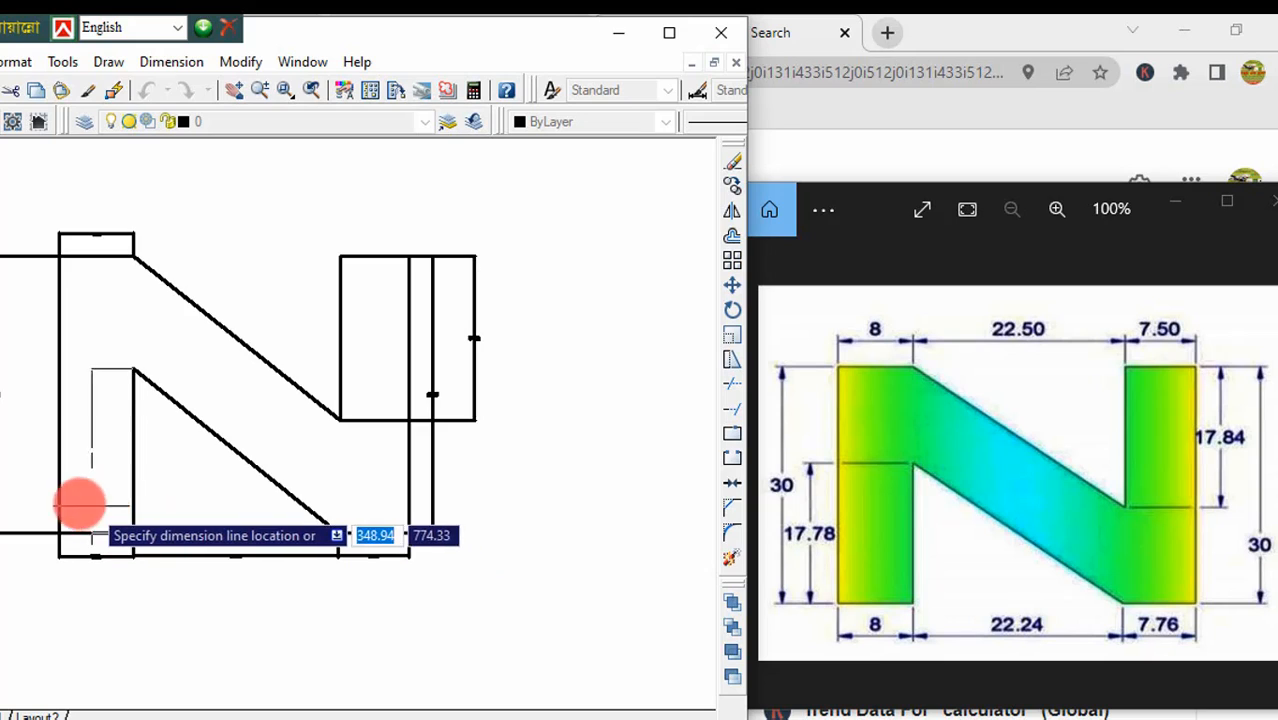
click(35, 497)
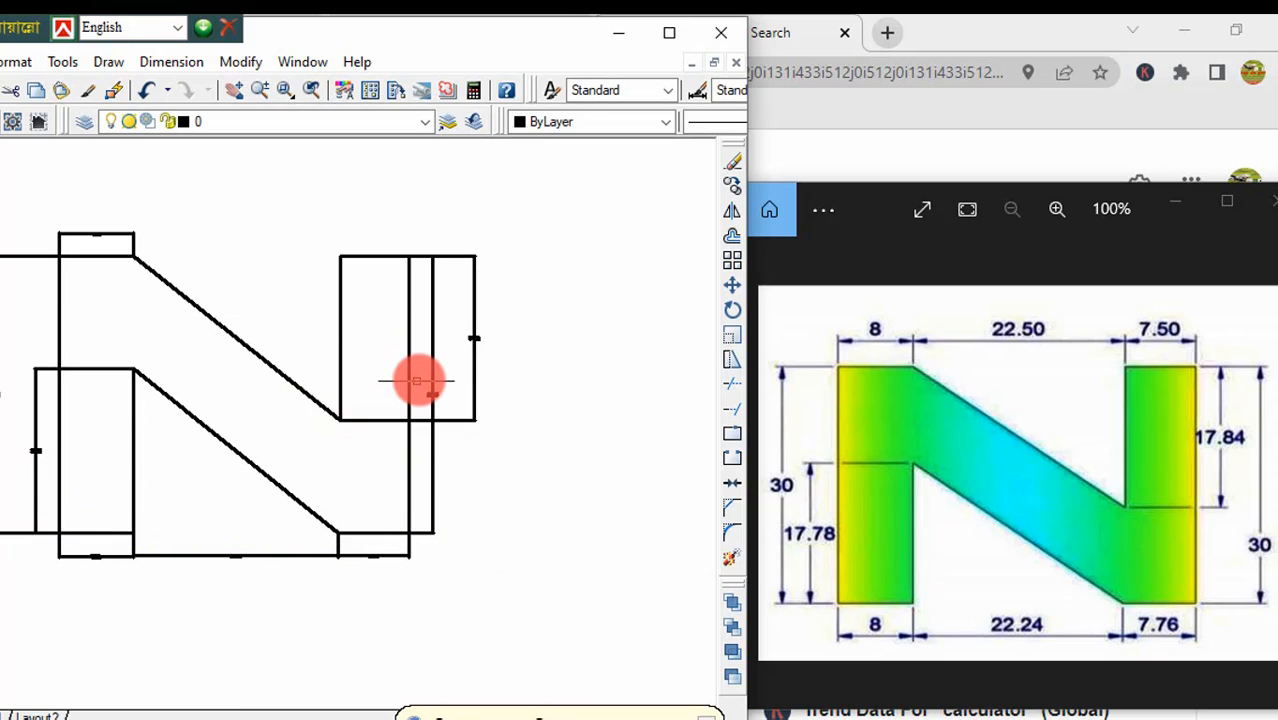
Add a linear dimension across the top gap between the N's left and right legs, placing the dimension line above it.
key(Return)
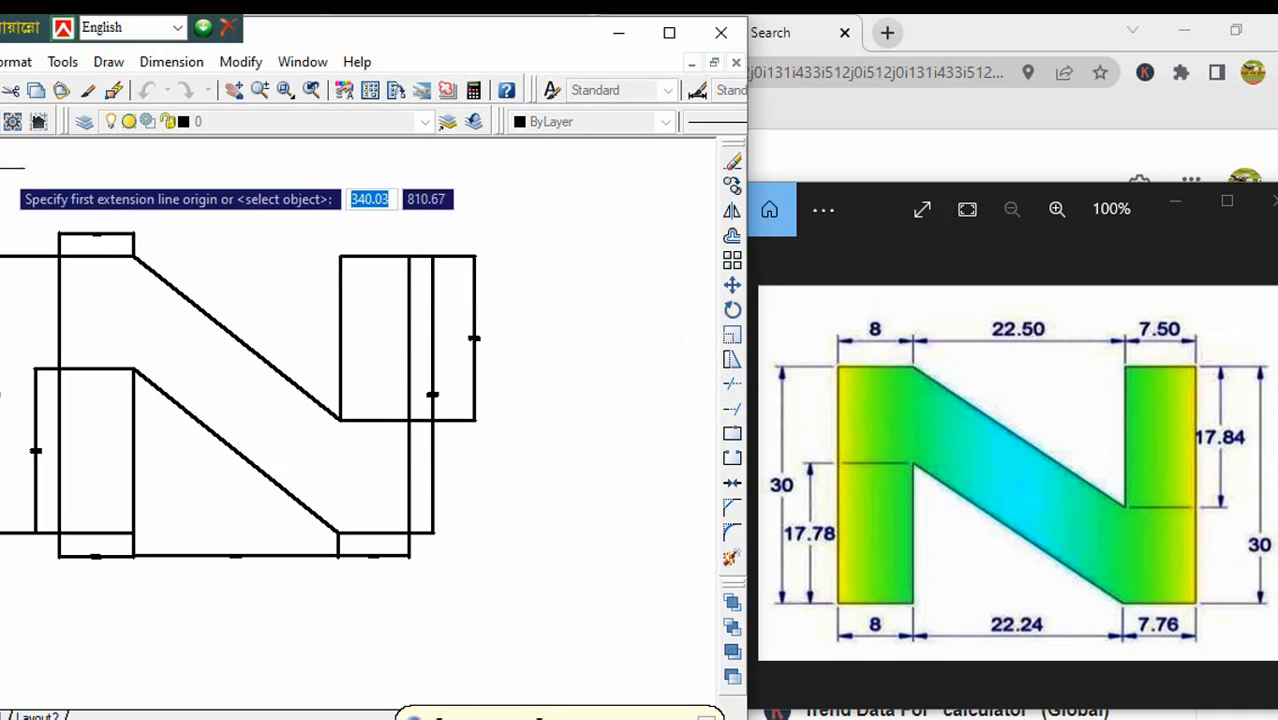
click(133, 256)
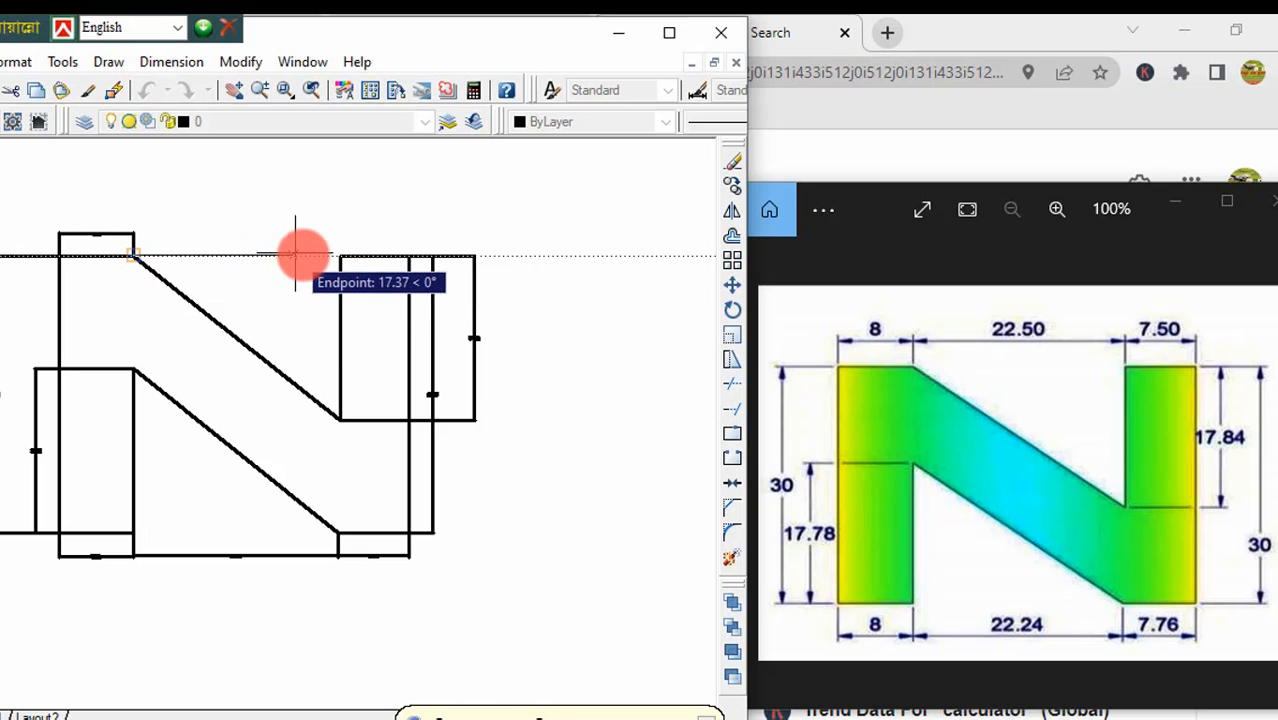
click(340, 257)
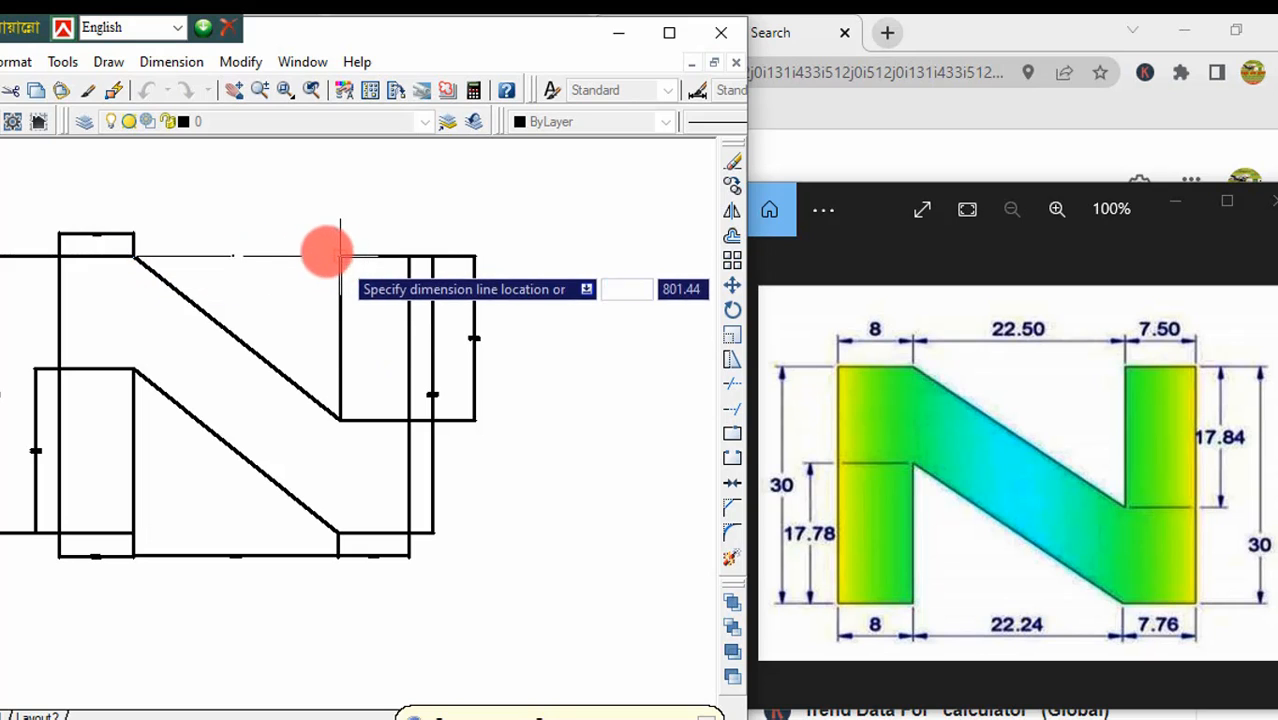
click(322, 233)
click(322, 233)
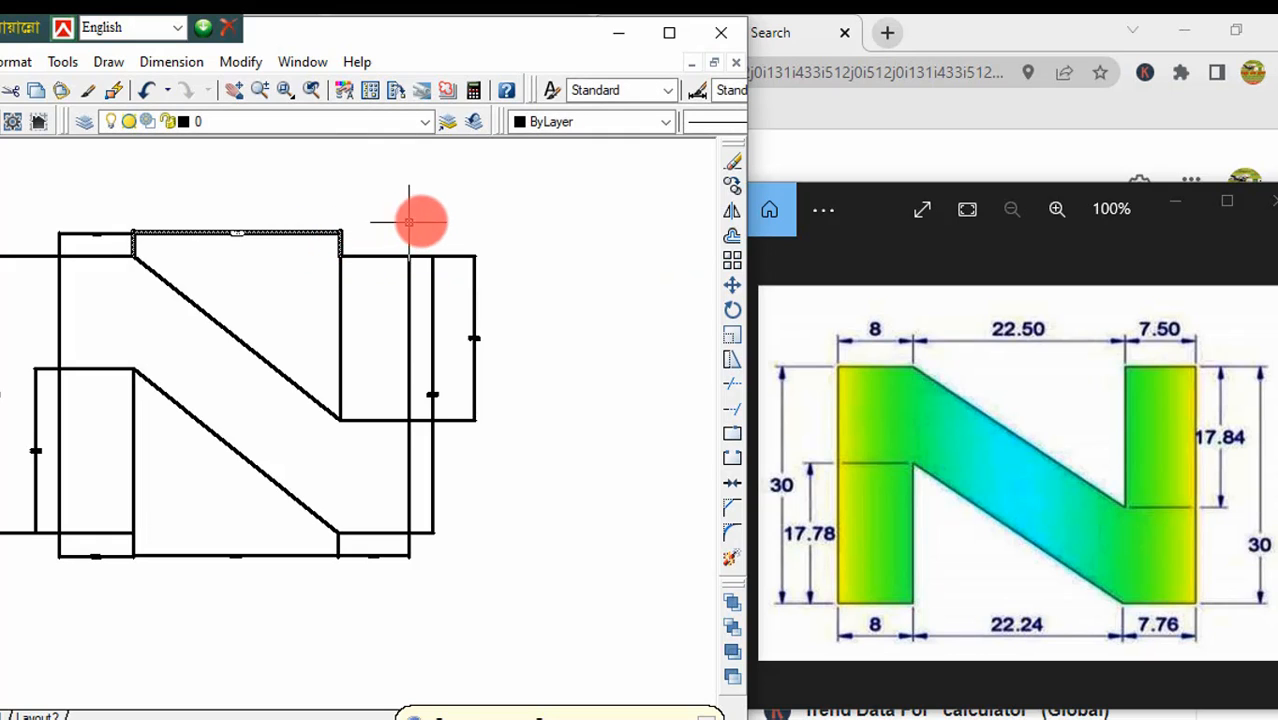
Add a linear dimension for the top edge of the N's right leg, placing the dimension line above it.
key(Return)
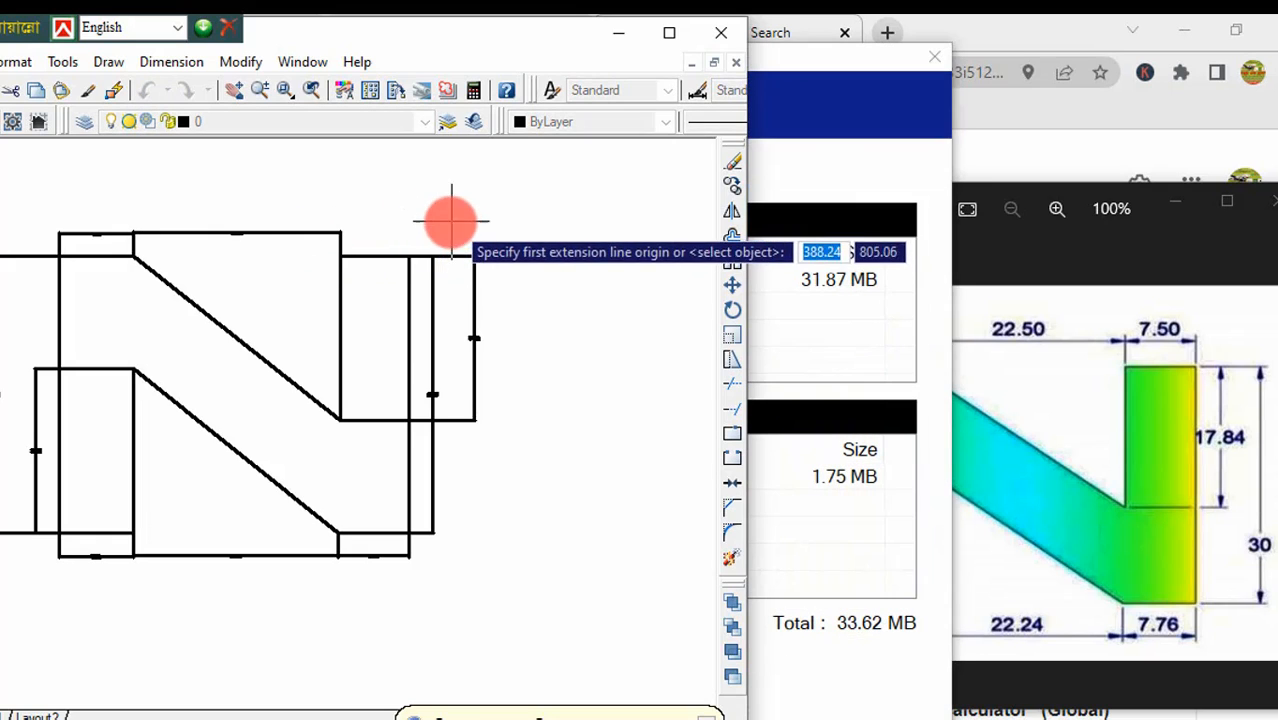
click(410, 256)
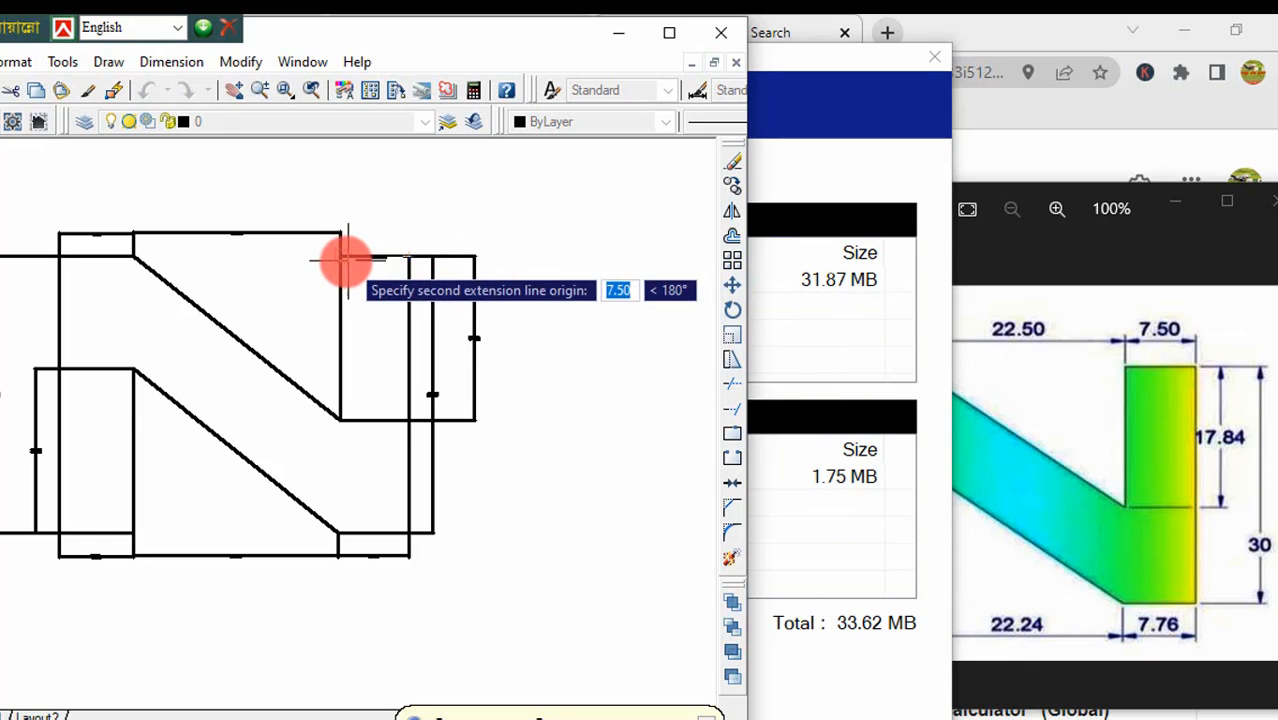
click(357, 240)
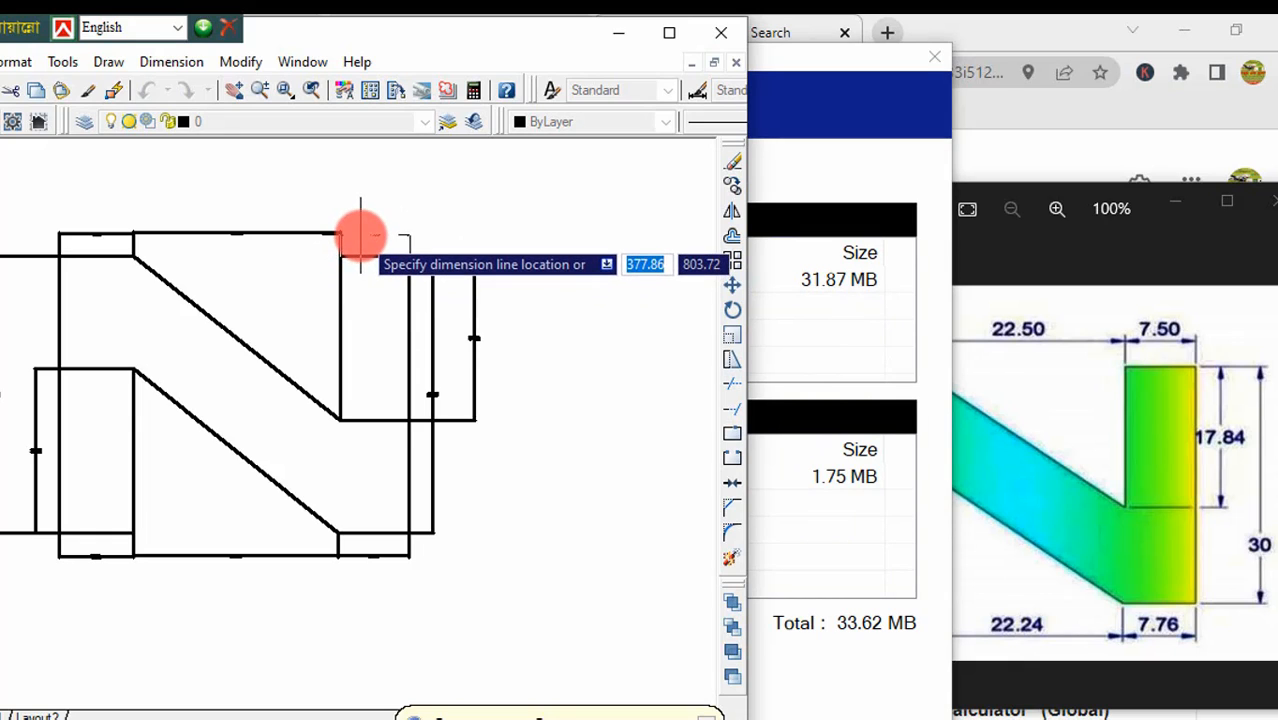
click(360, 238)
Modify the Standard dimension style, setting its arrow size to 0.50.
scroll(102, 408, up, 5)
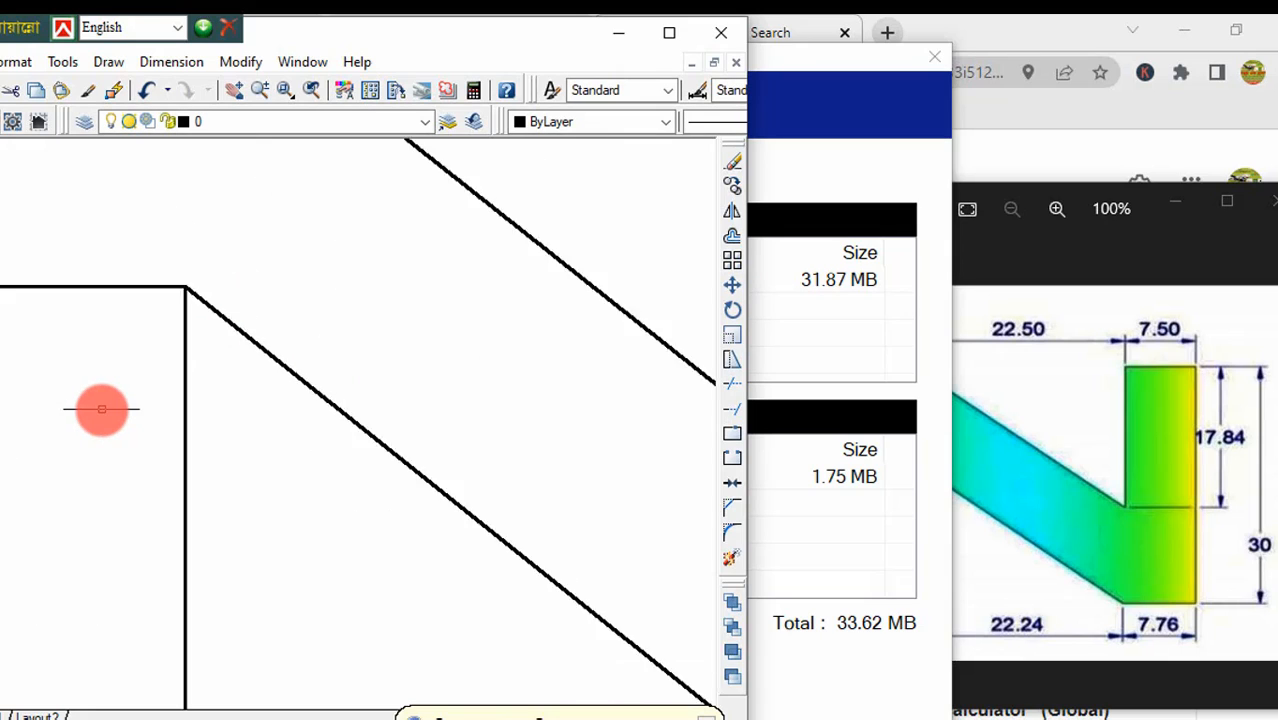
scroll(102, 408, down, 5)
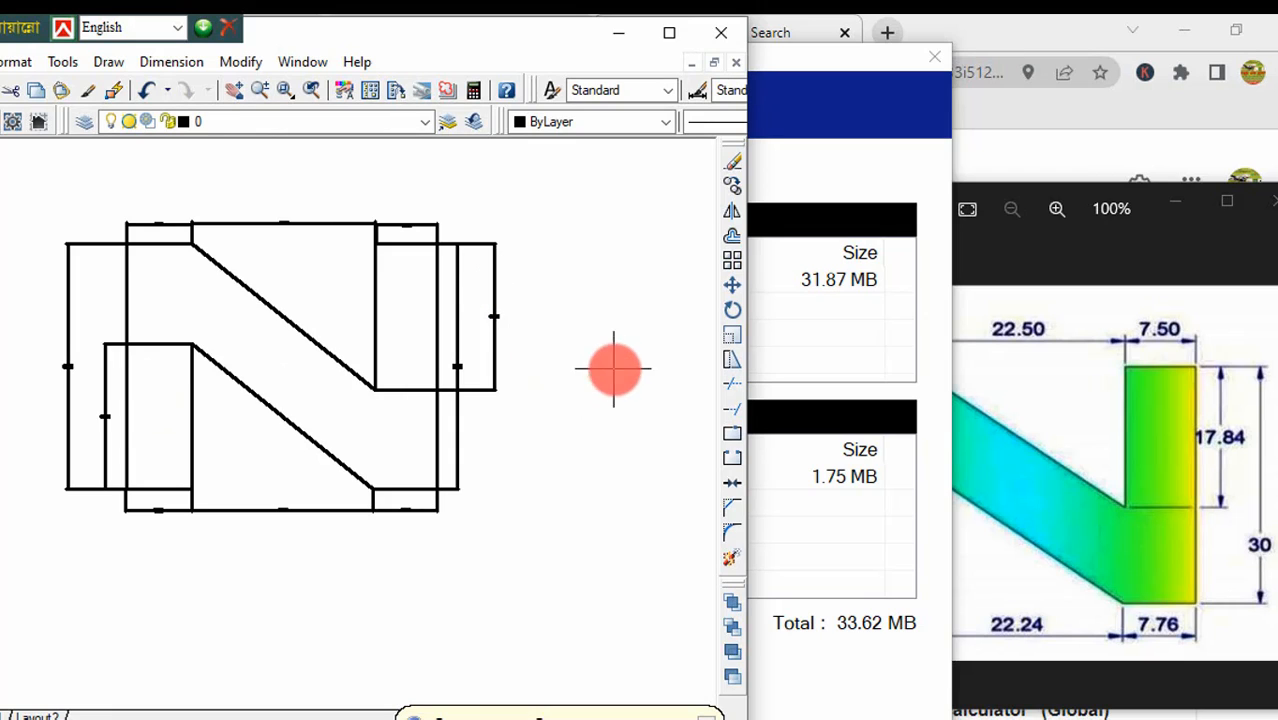
click(185, 61)
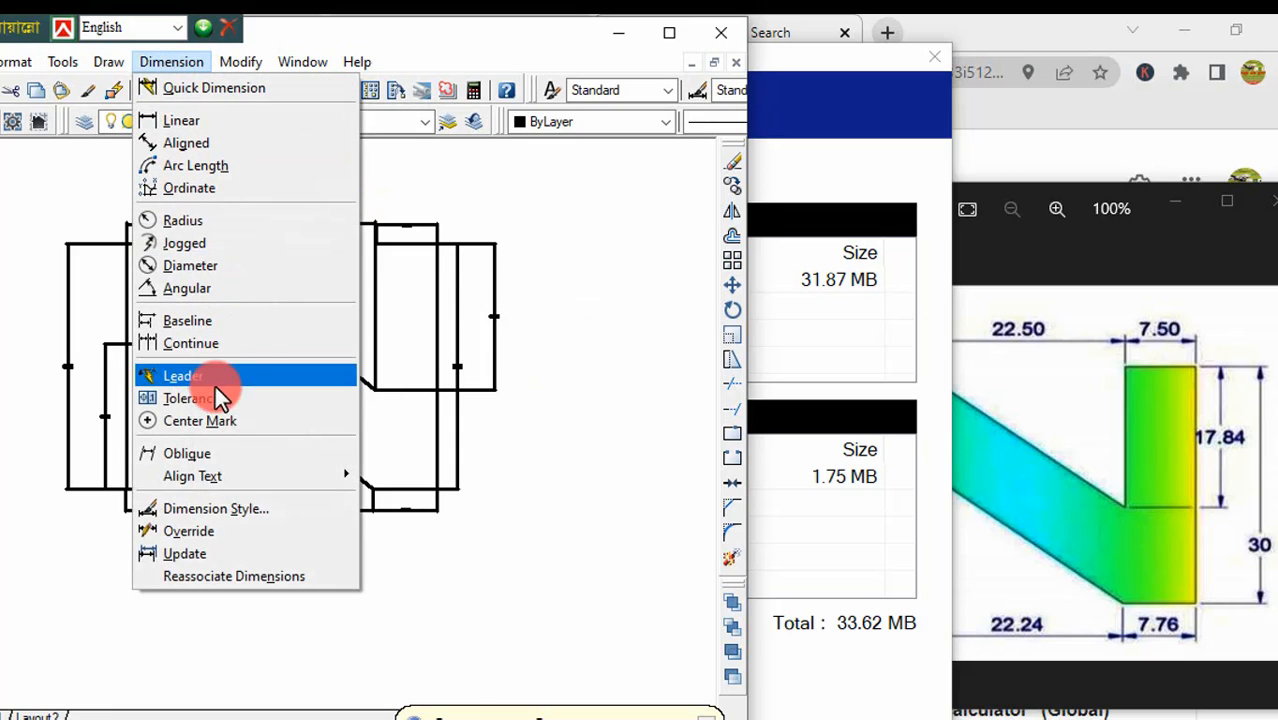
click(226, 508)
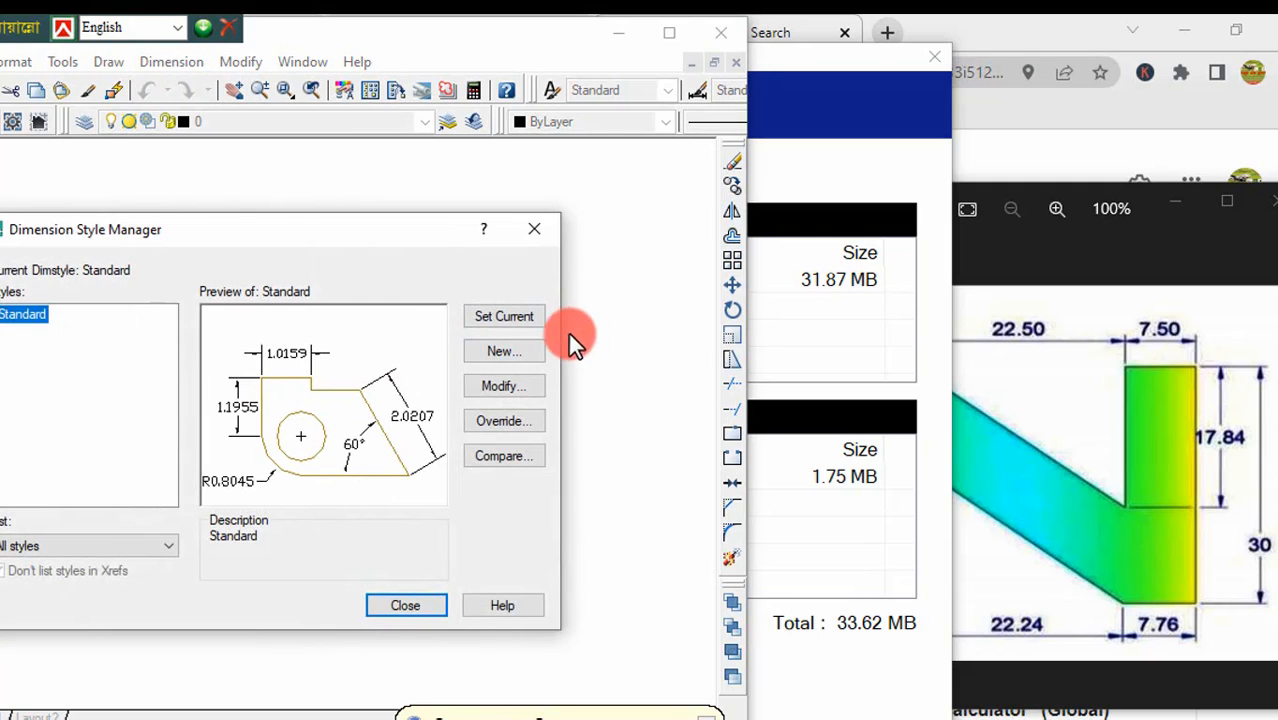
click(525, 380)
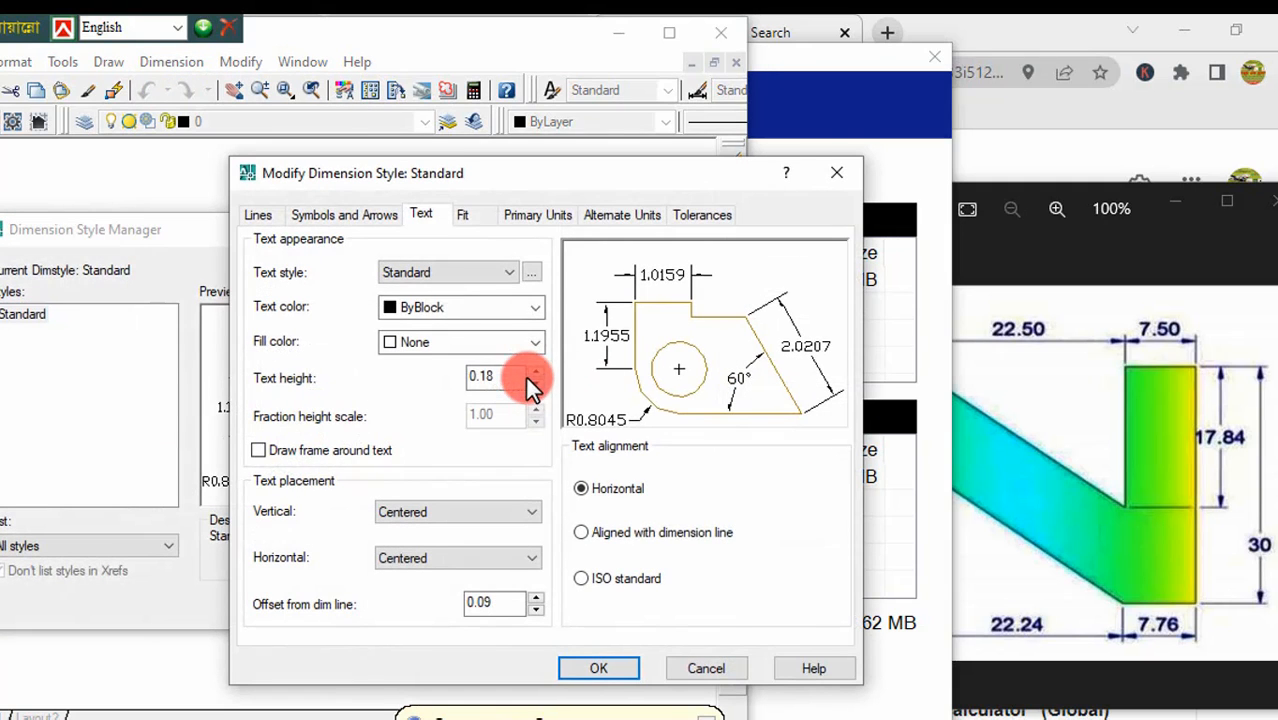
click(262, 214)
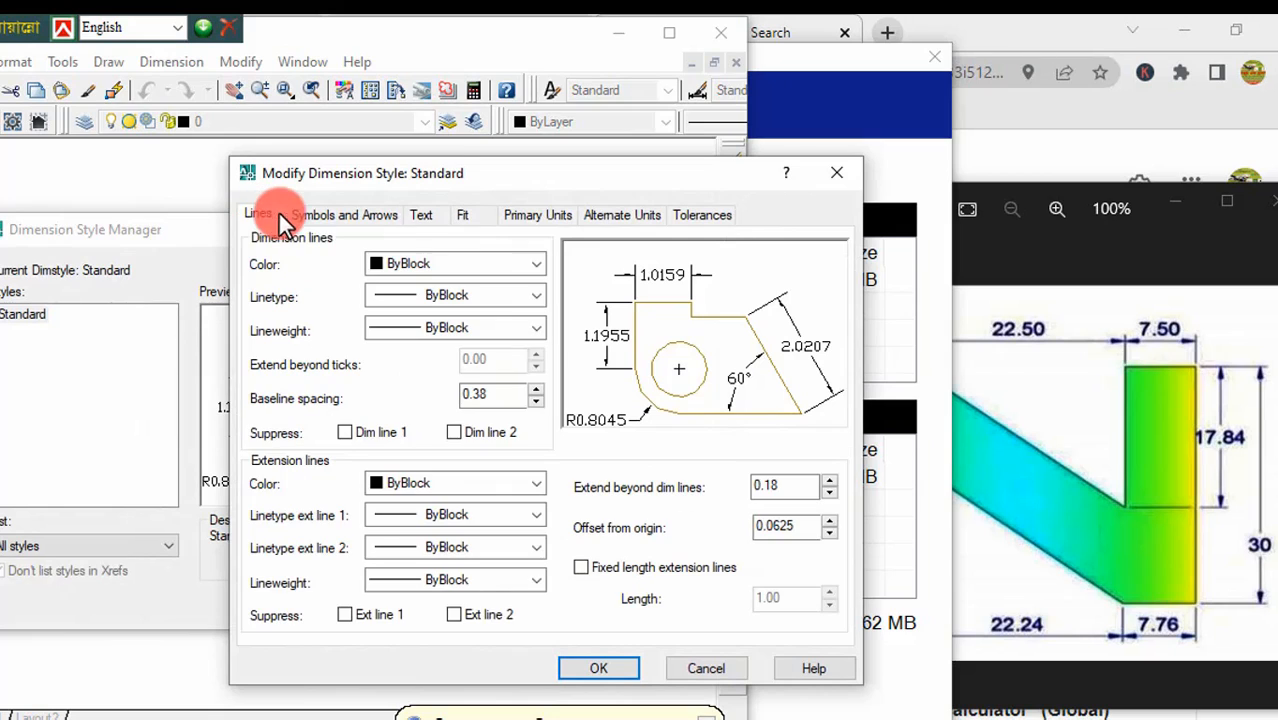
click(352, 216)
double_click(290, 447)
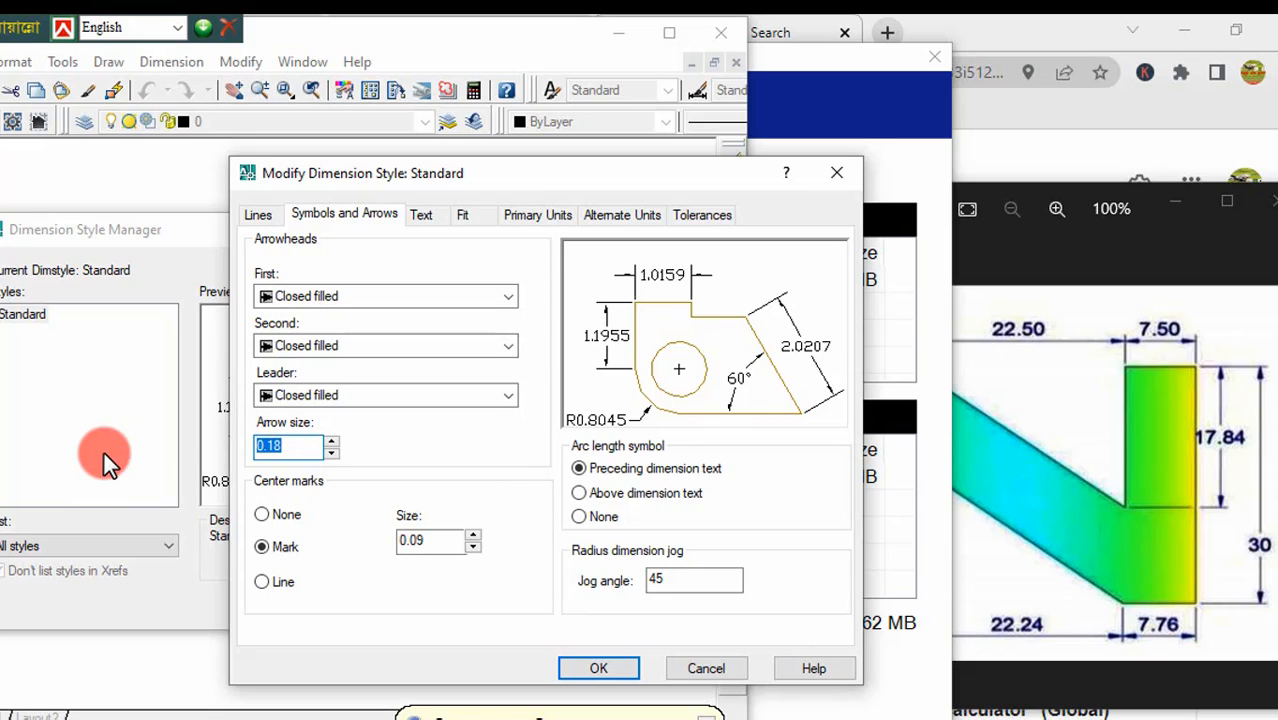
text(1)
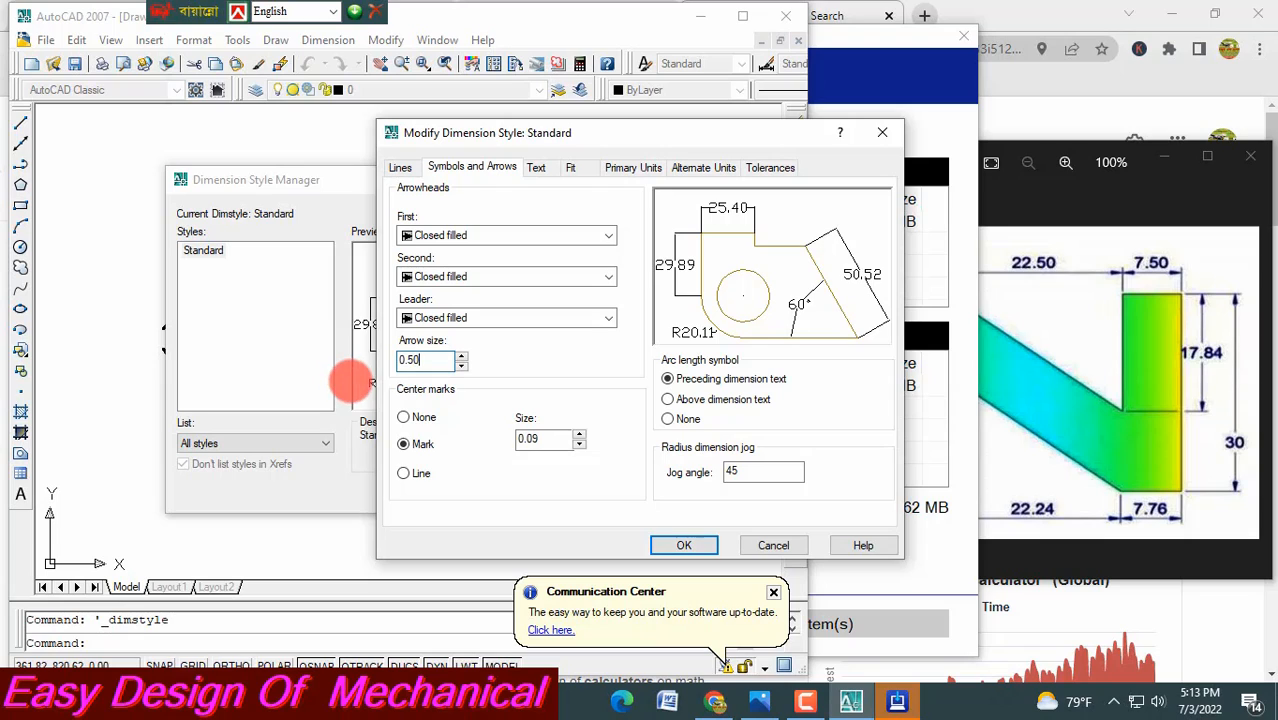
Set the Standard dimension style's text height to 1 and make the style current.
click(533, 172)
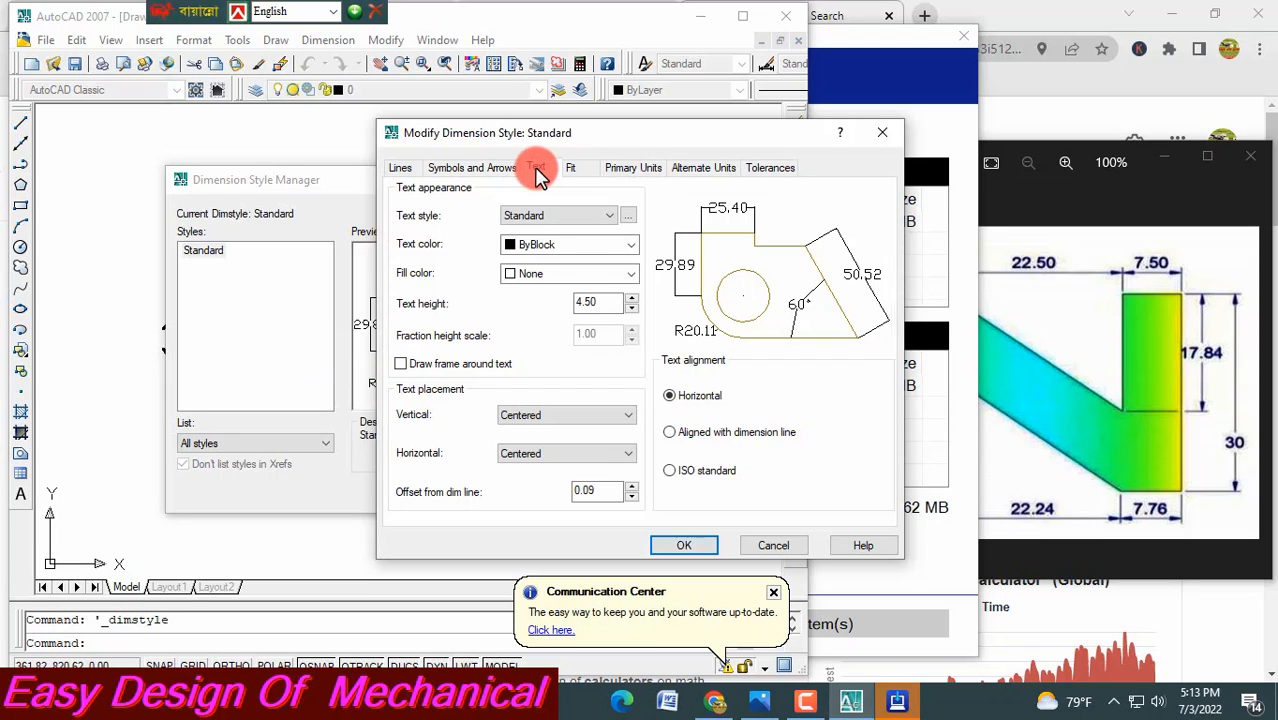
click(583, 306)
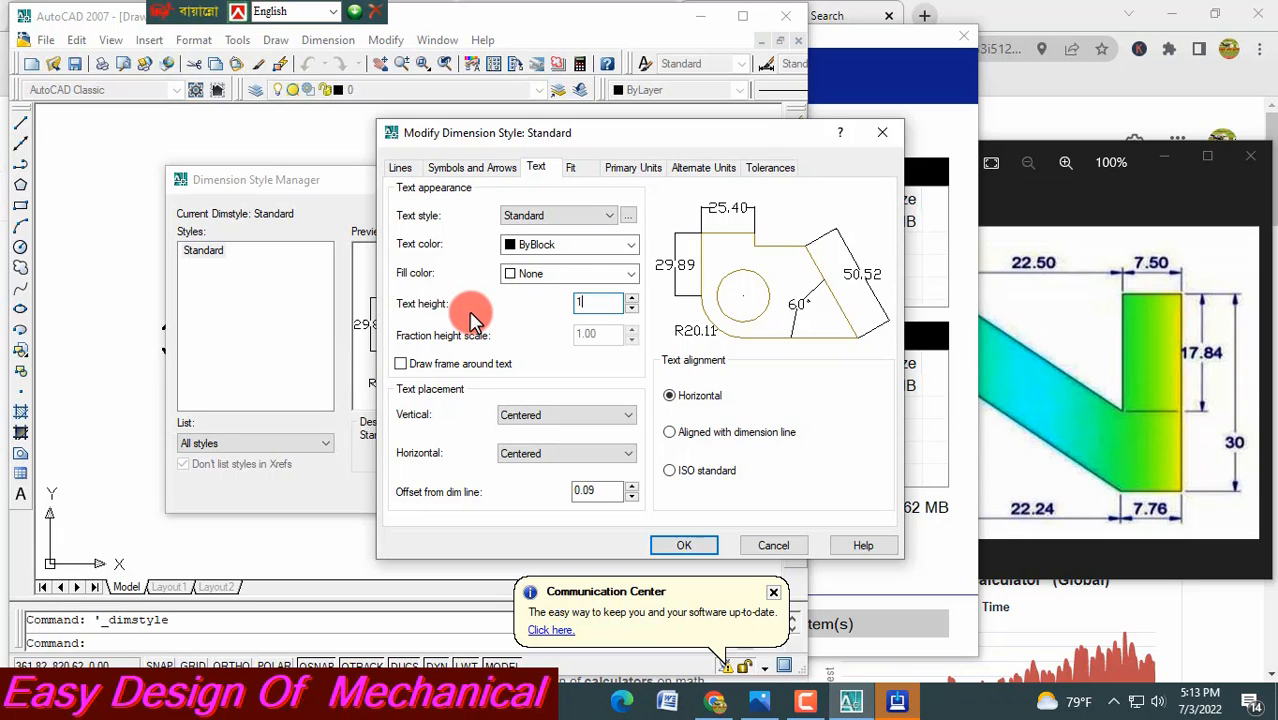
text(1)
click(690, 545)
click(610, 251)
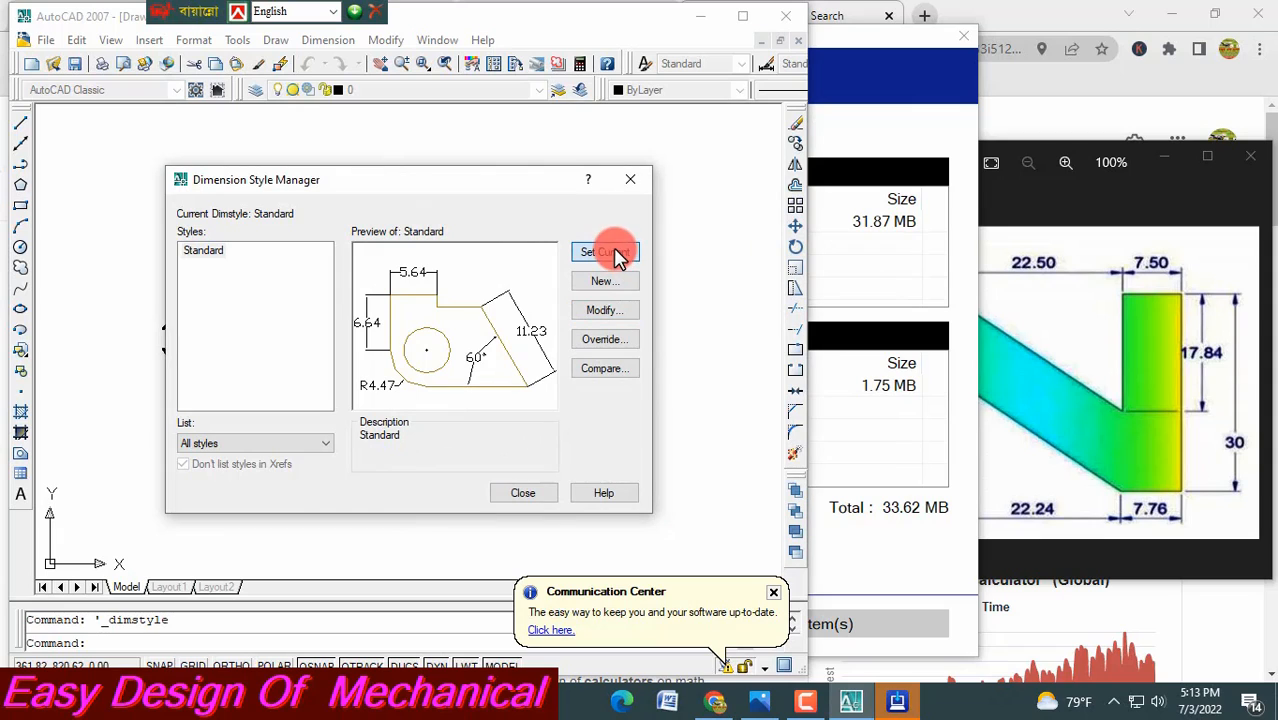
click(523, 493)
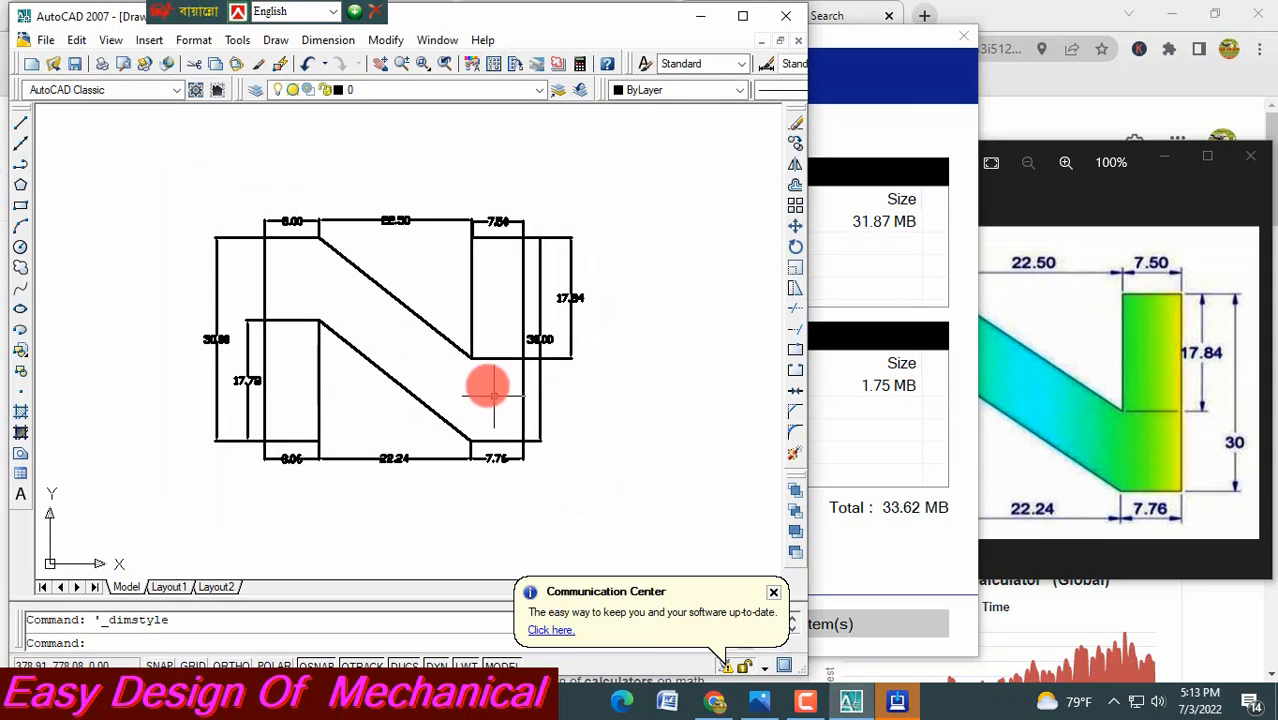
Dismiss the Communication Center notification and inspect the dimensioned N profile.
scroll(441, 345, up, 2)
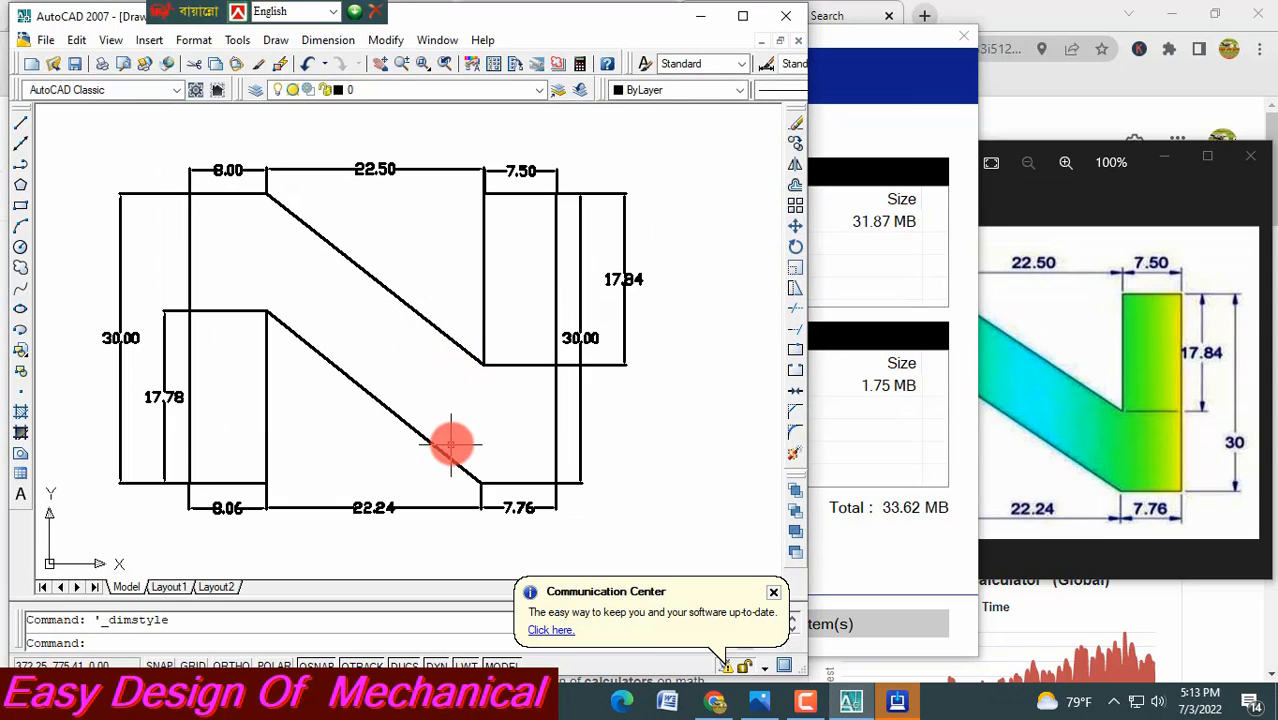
scroll(448, 397, up, 2)
middle_drag(442, 397, 553, 403)
scroll(556, 391, down, 2)
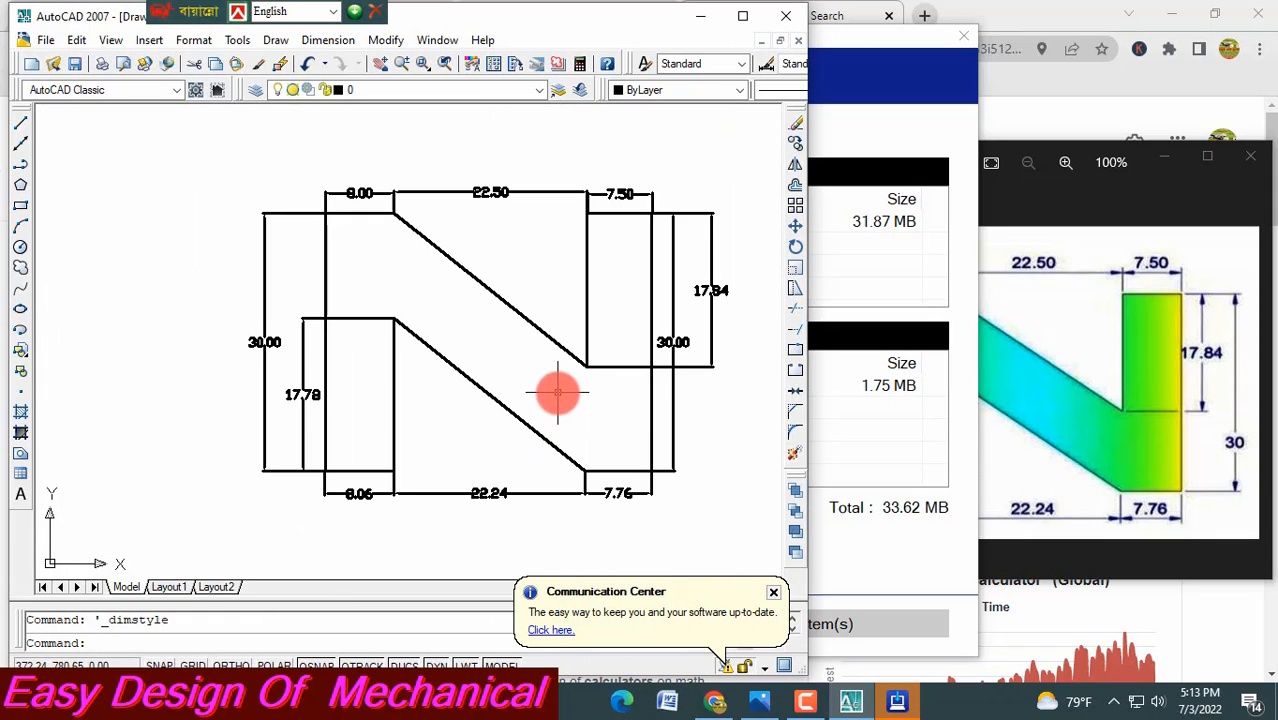
click(777, 592)
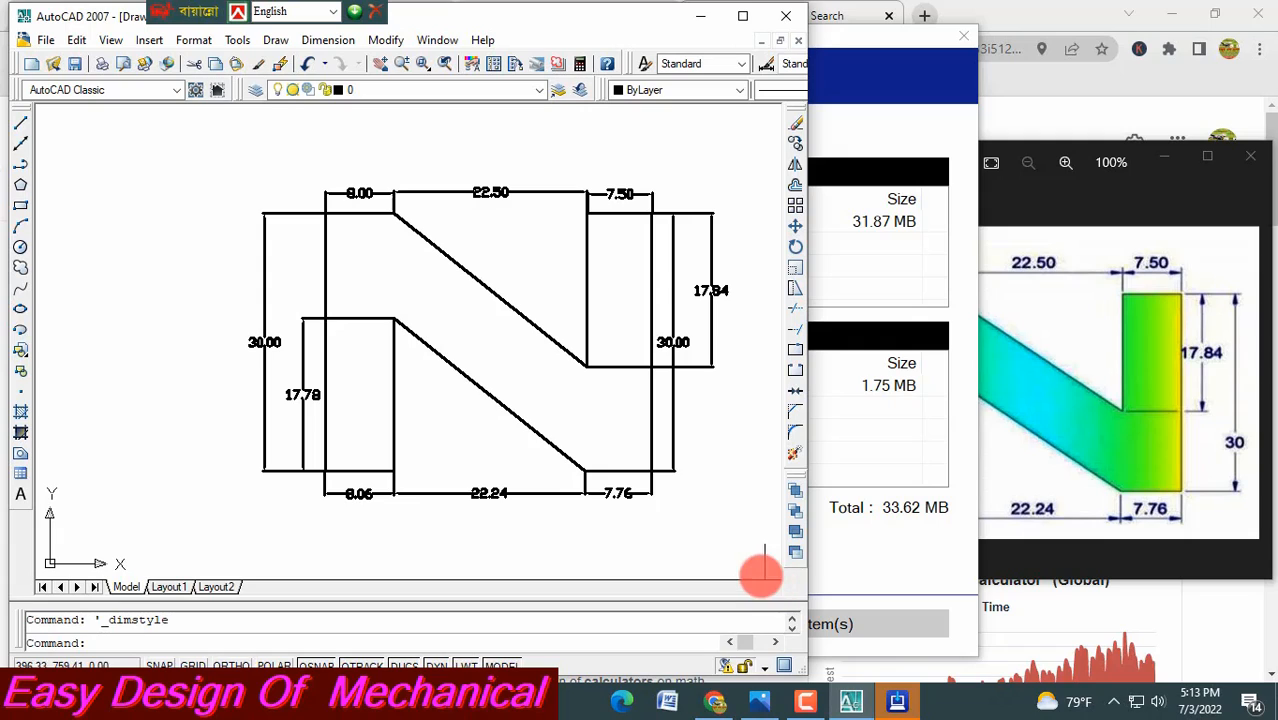
scroll(570, 397, up, 2)
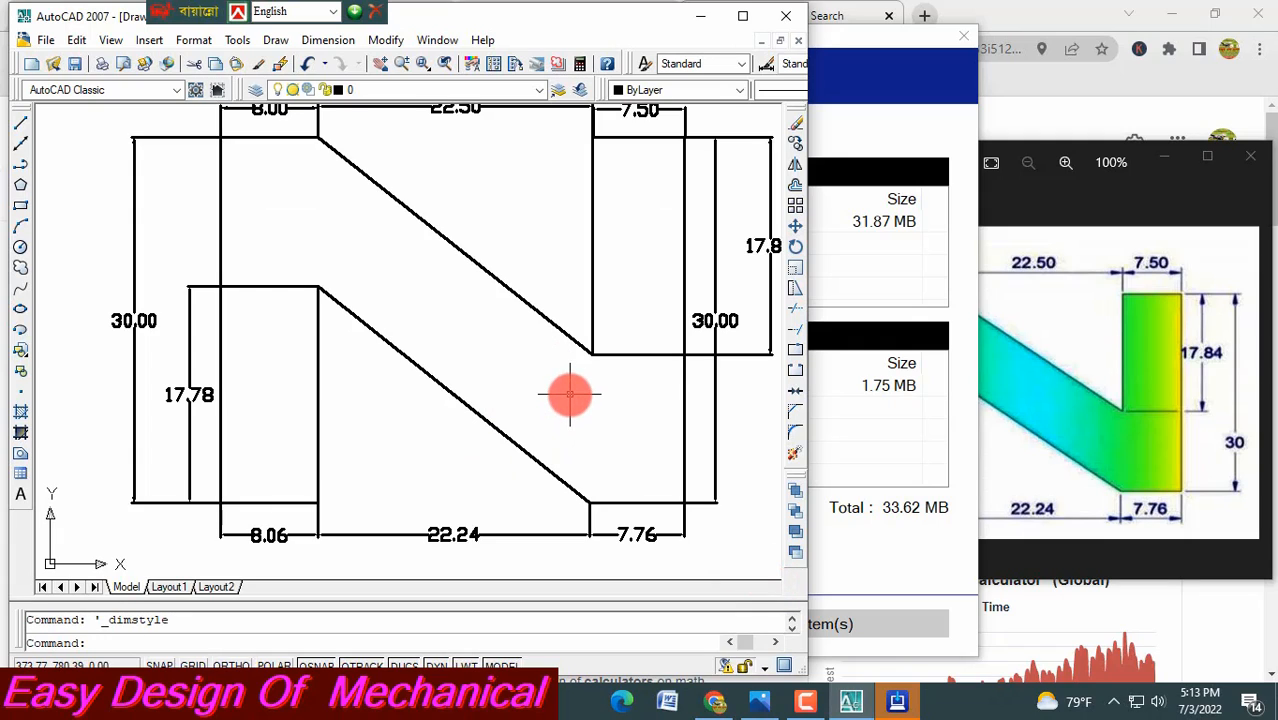
scroll(570, 395, down, 2)
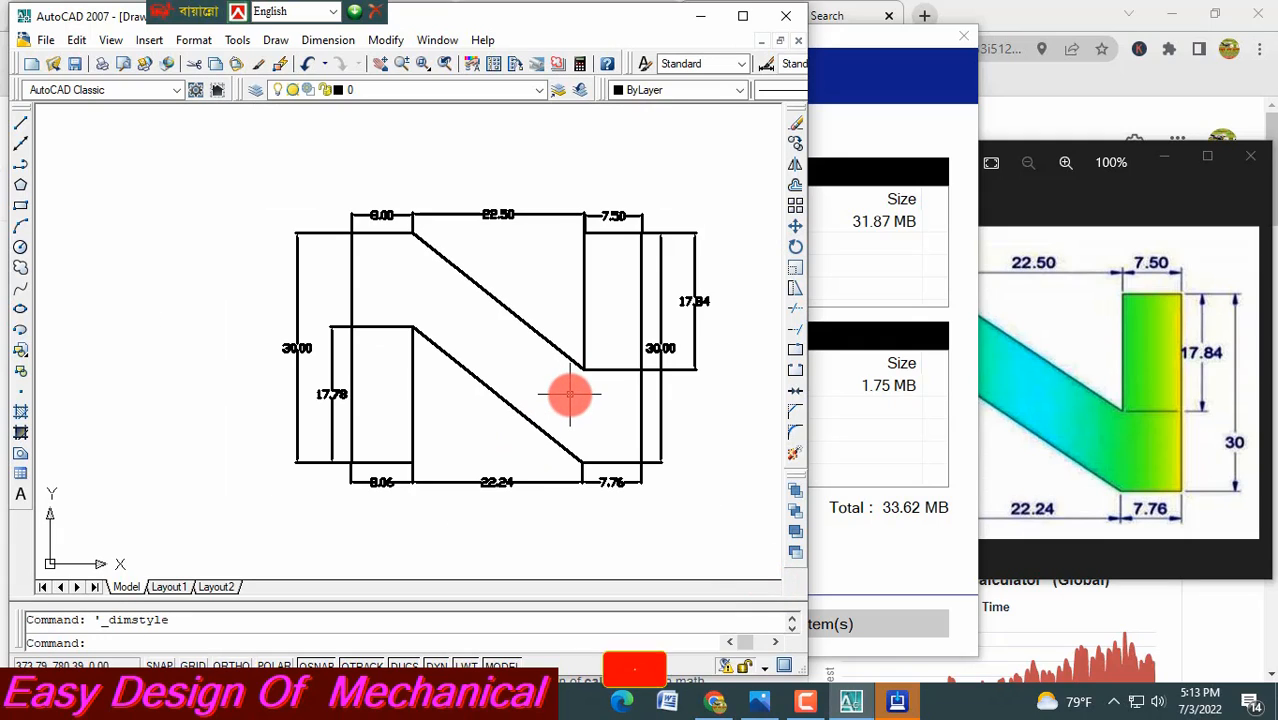